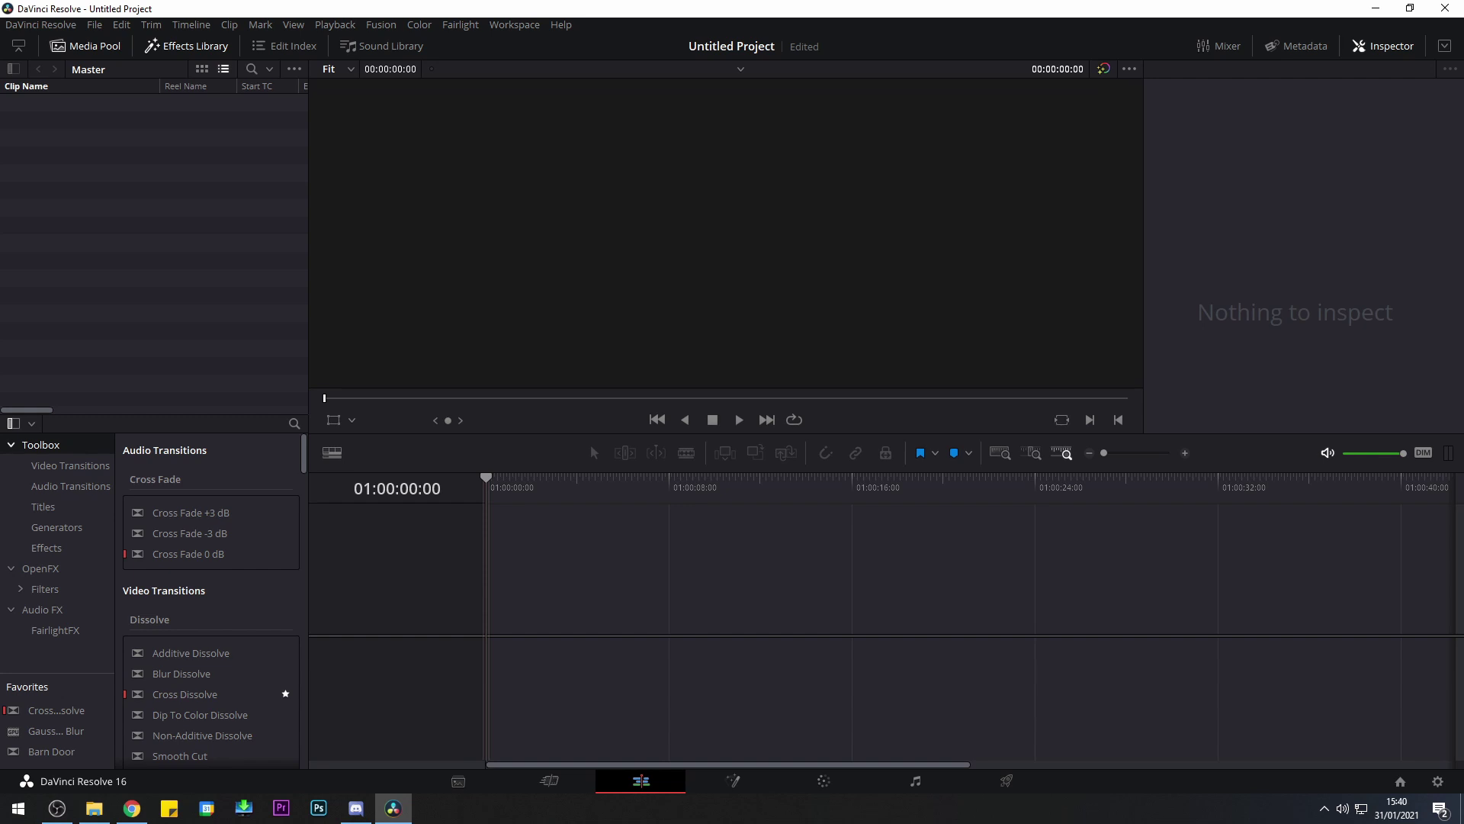
Bring the video file CK3 karl.mp4 from the KARL CK3 folder into the media pool
key(alt+Tab)
drag(570, 183, 728, 160)
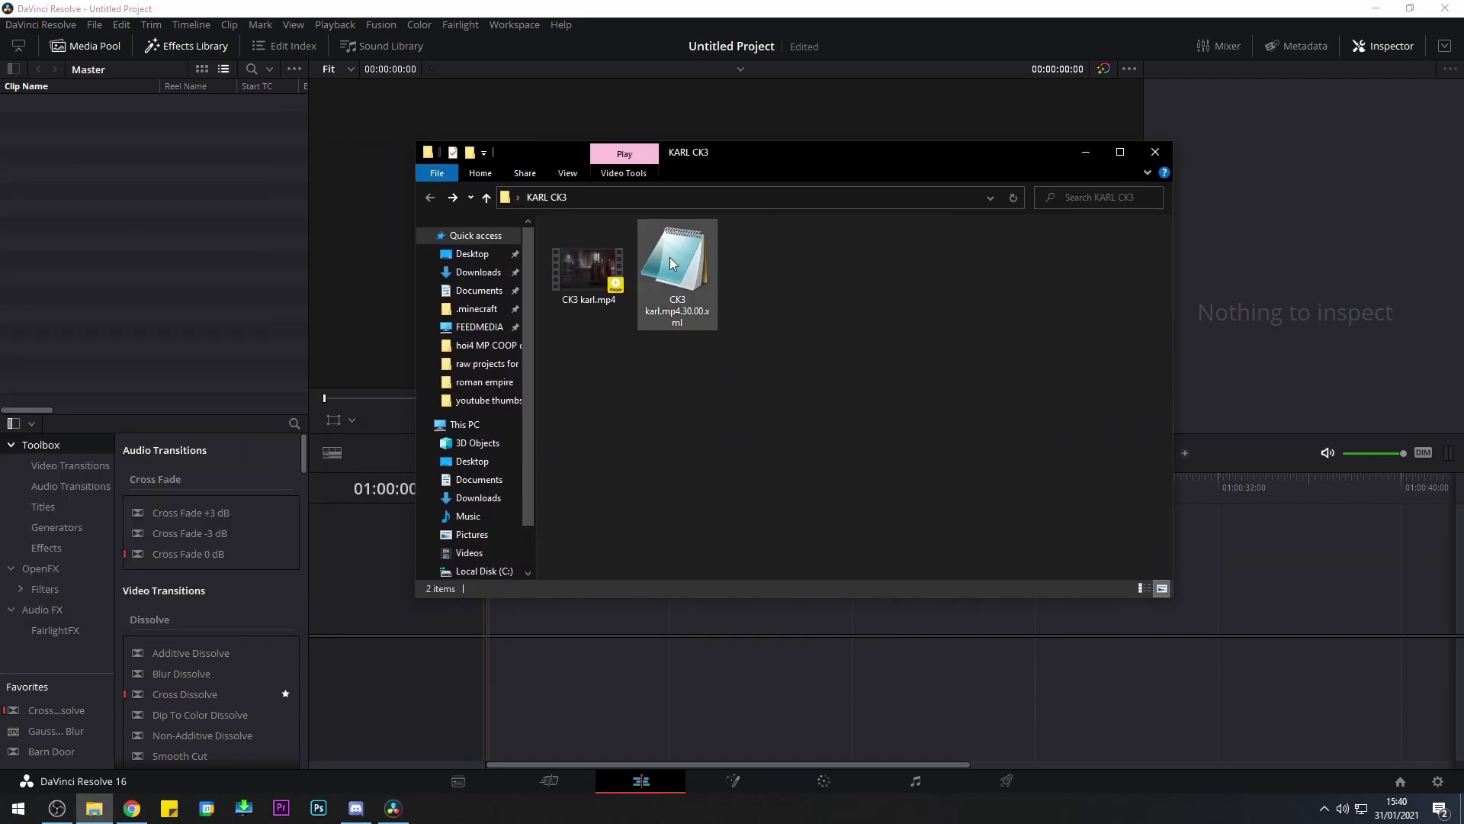
click(567, 264)
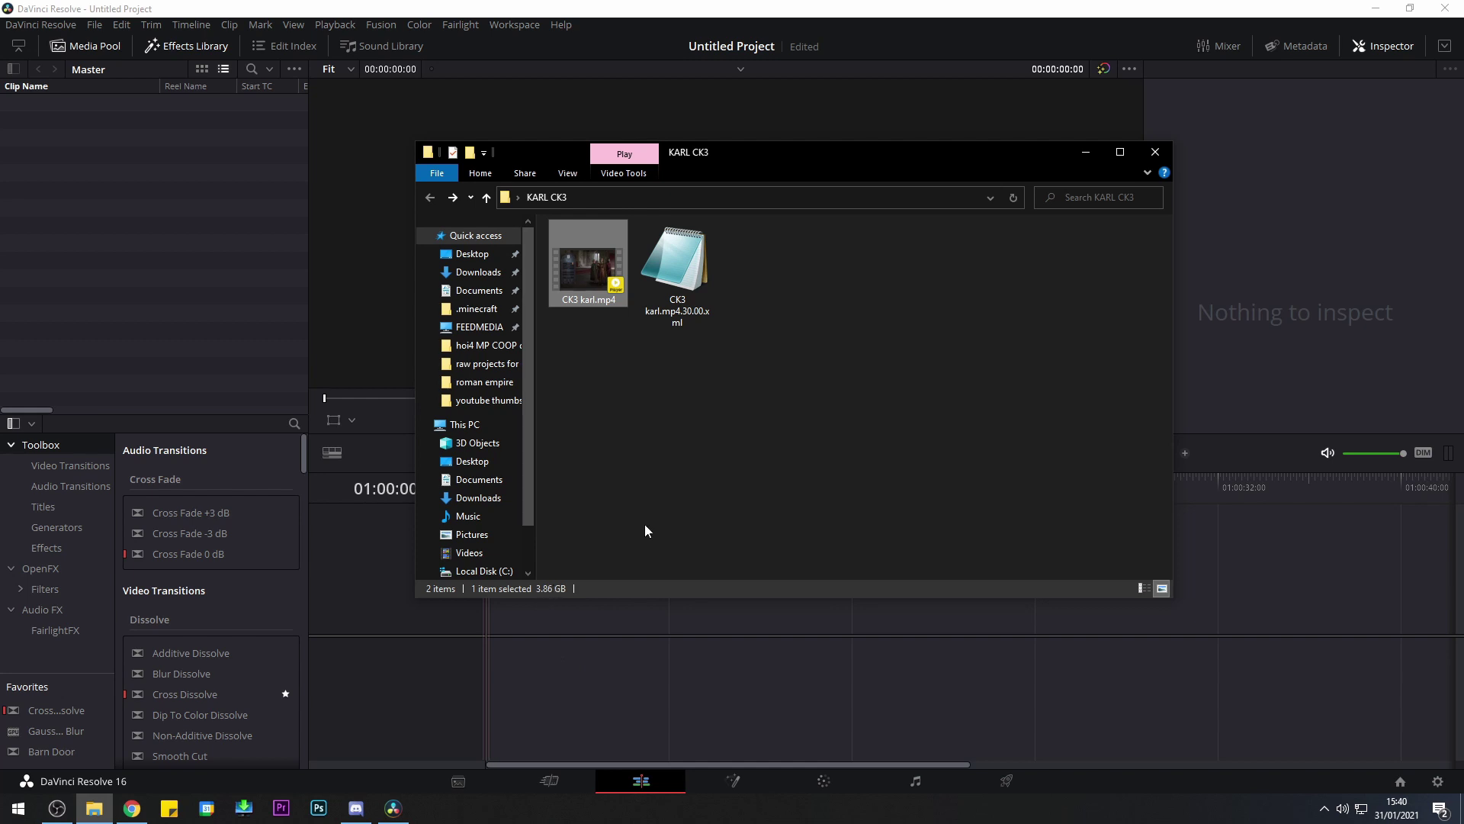
click(662, 256)
drag(697, 150, 840, 140)
key(Left)
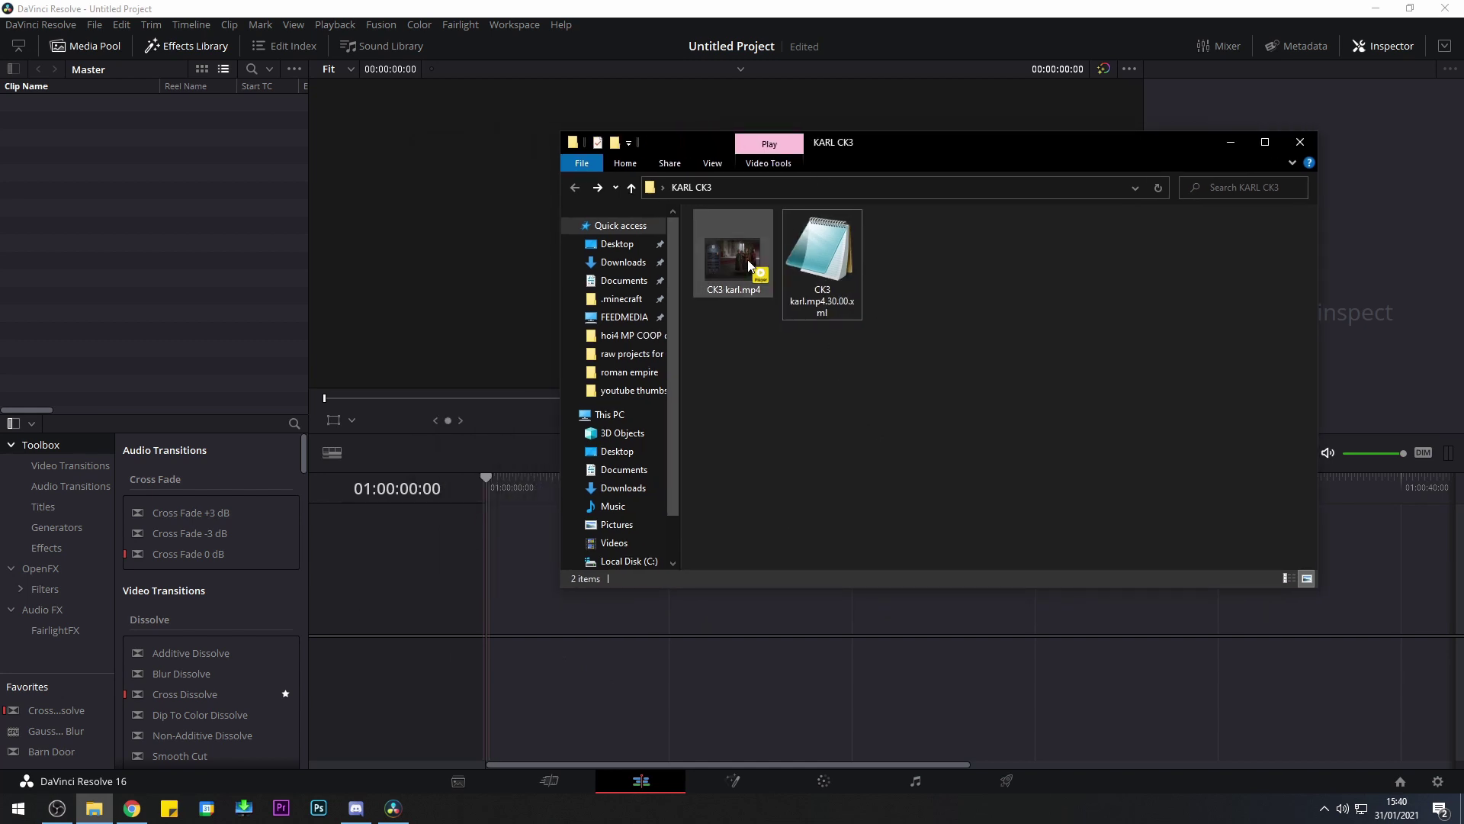
drag(736, 259, 135, 244)
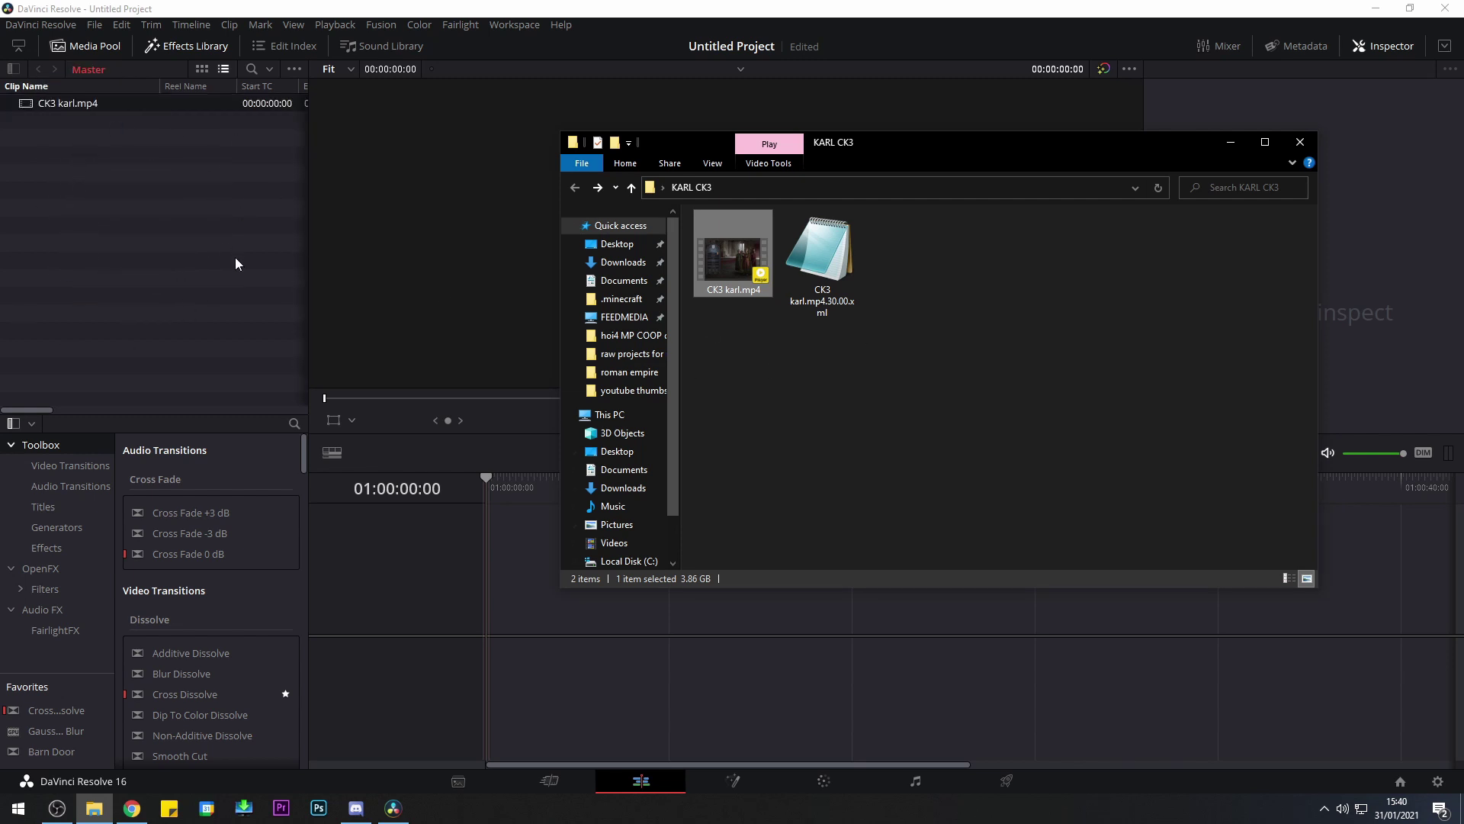
click(108, 140)
Copy the KARL CK3 folder's path and open that folder in the AAF, EDL, XML timeline import dialog
key(alt+Tab)
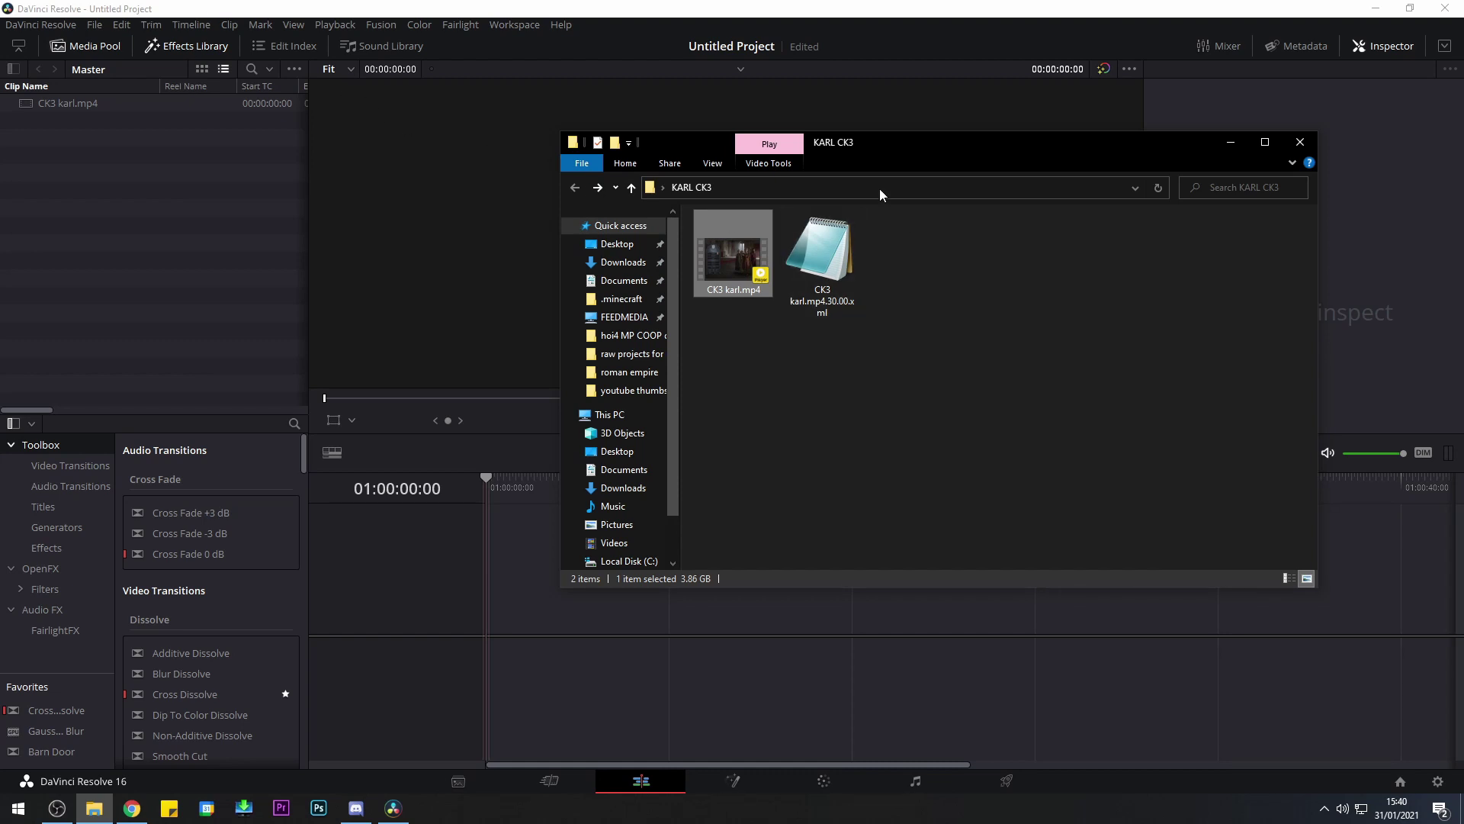
click(688, 188)
key(ctrl+c)
click(520, 8)
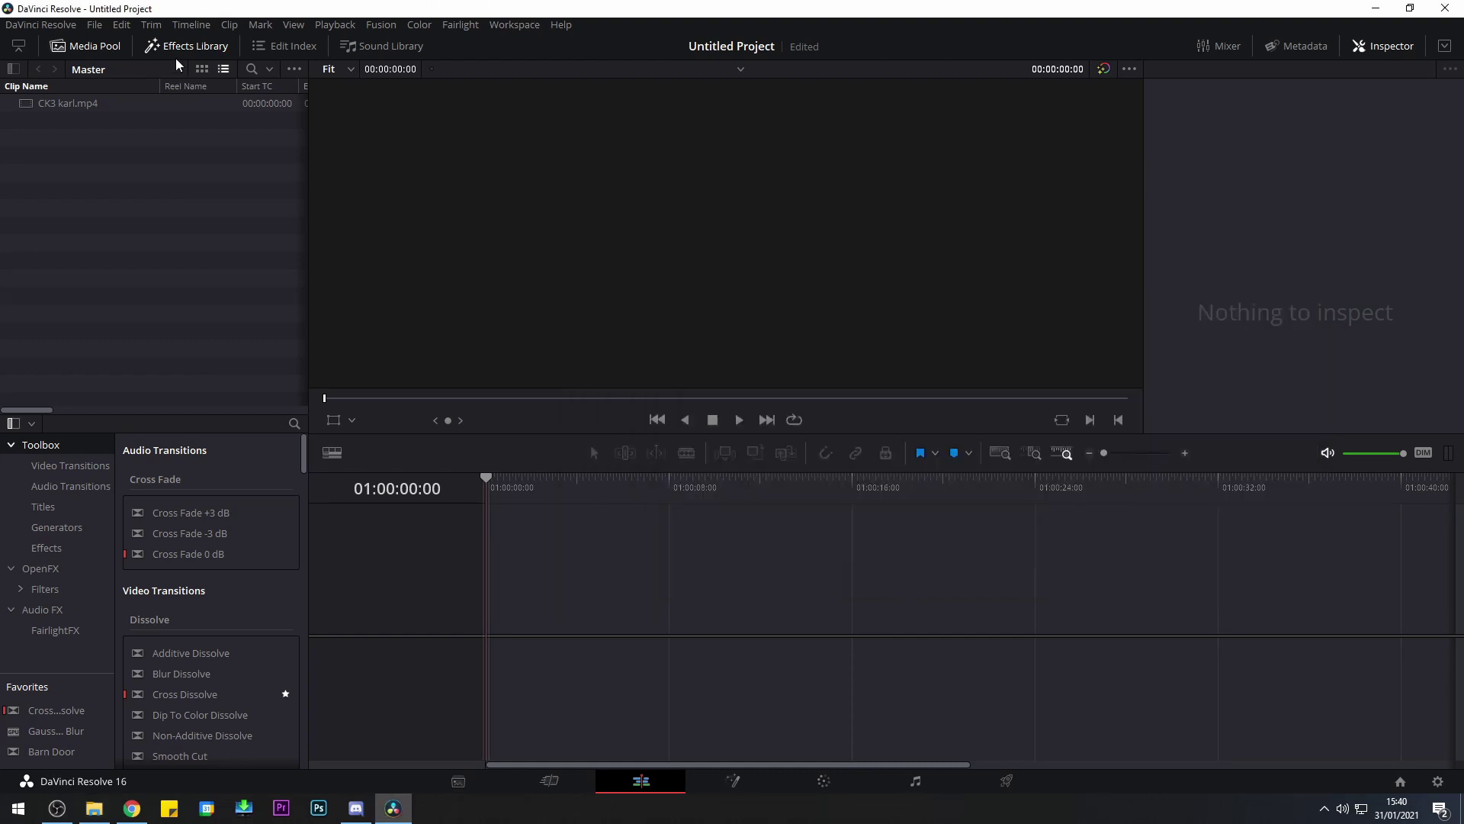
click(92, 26)
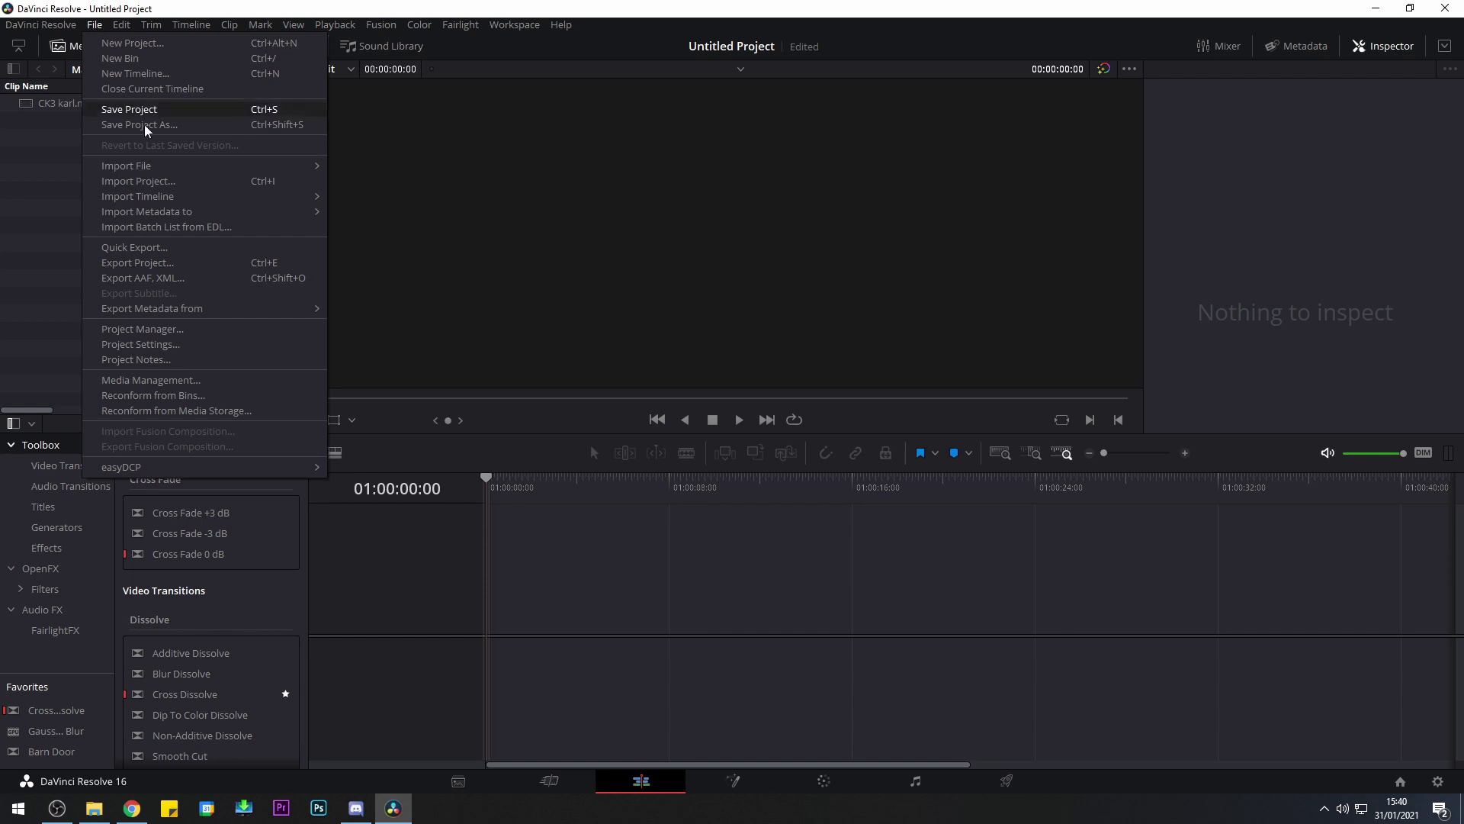
mouse_move(173, 211)
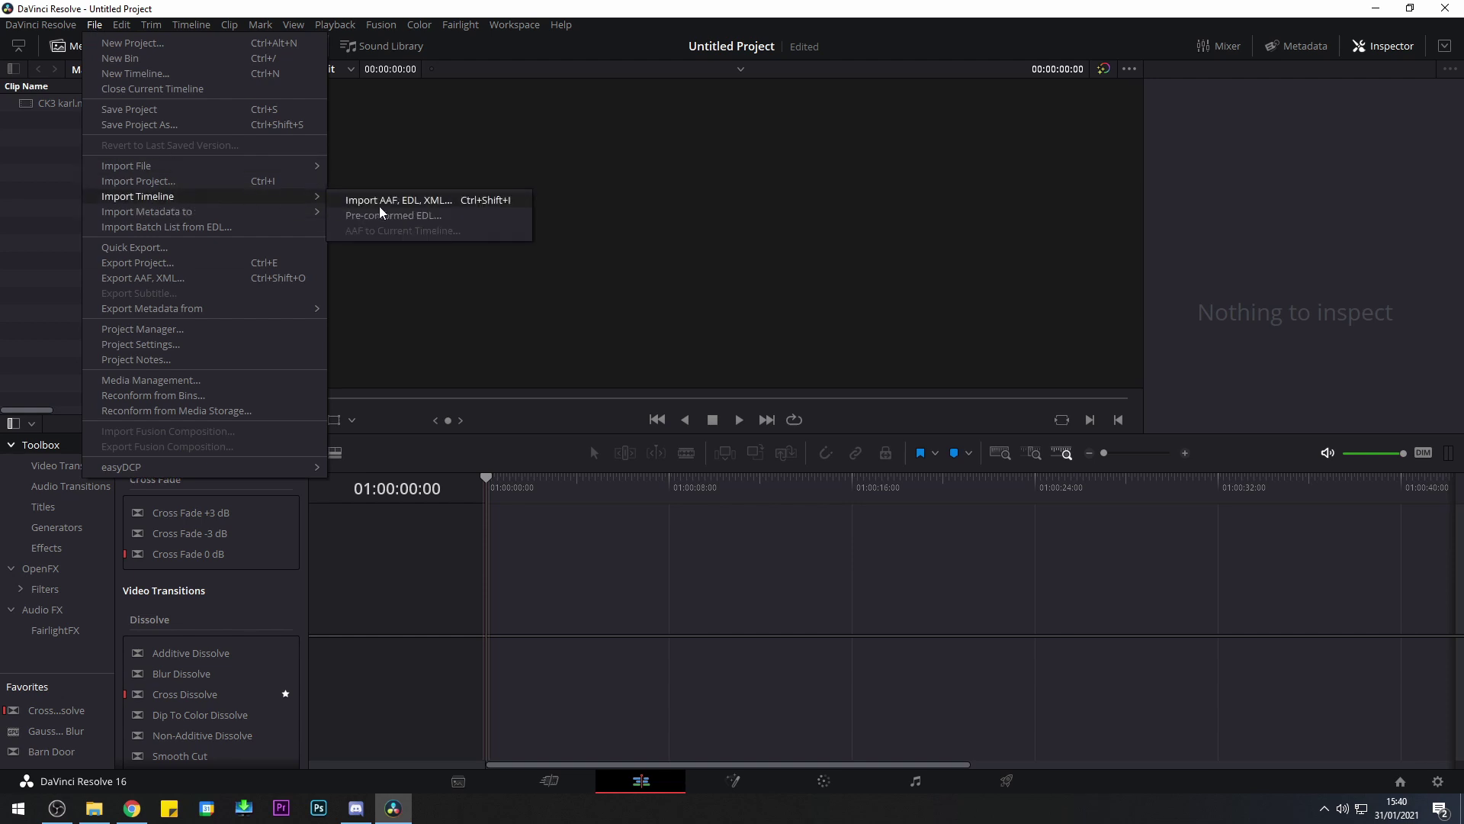
click(423, 203)
key(ctrl+v)
key(Return)
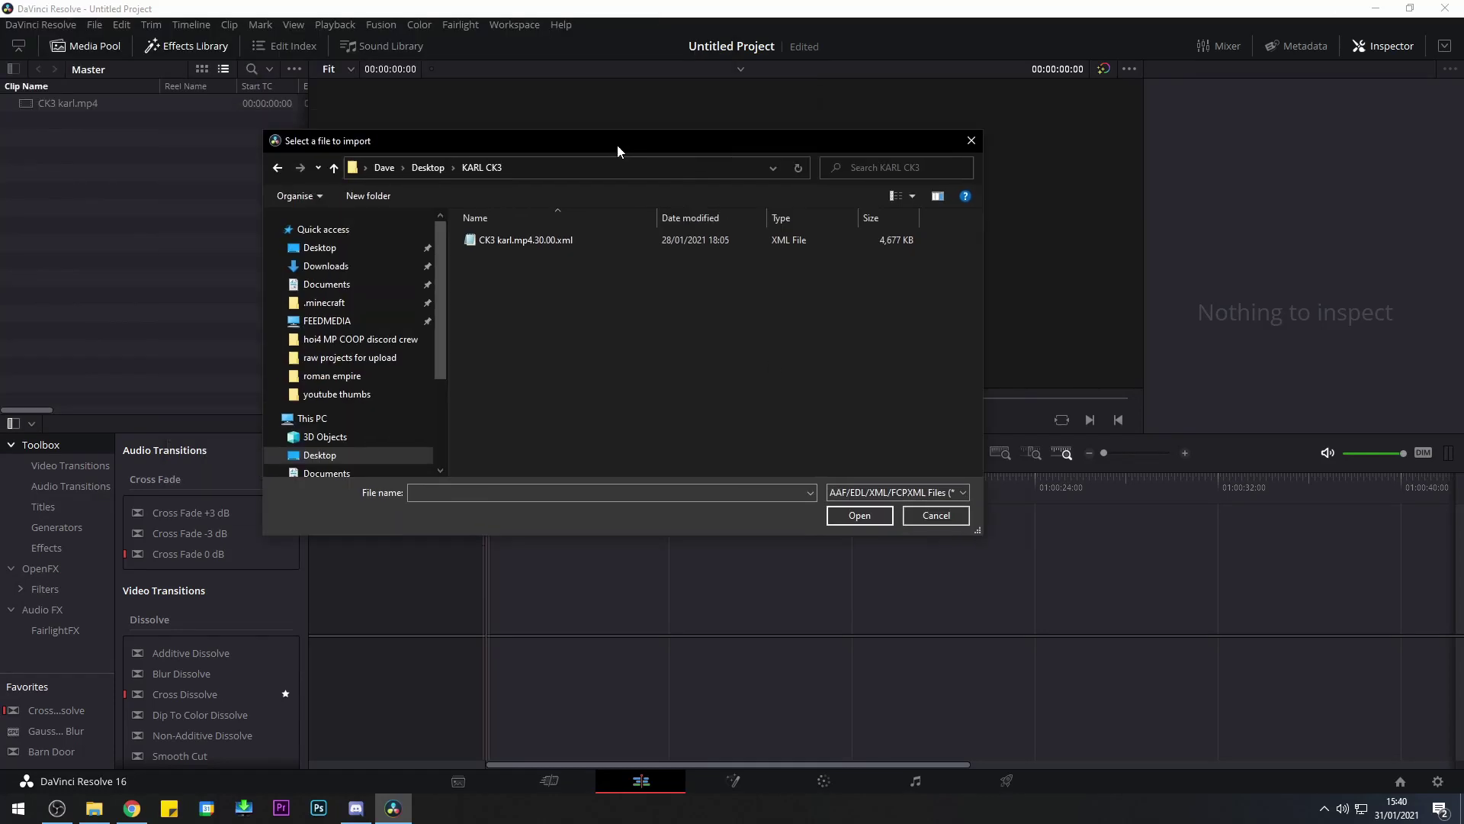
Import the timeline from CK3 karl.mp4.30.00.xml with automatic import of source clips into the media pool turned off
click(546, 299)
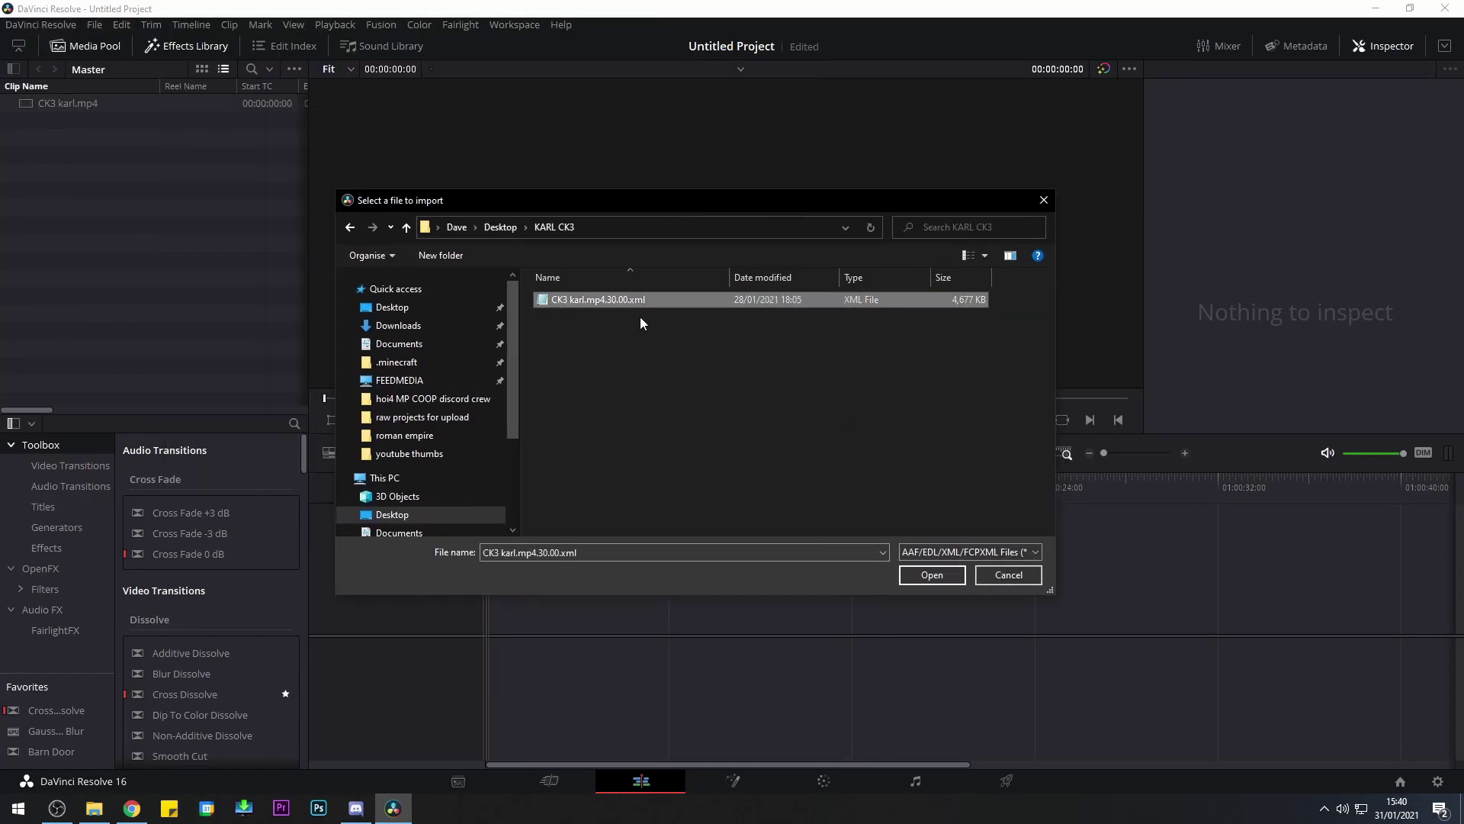
click(929, 572)
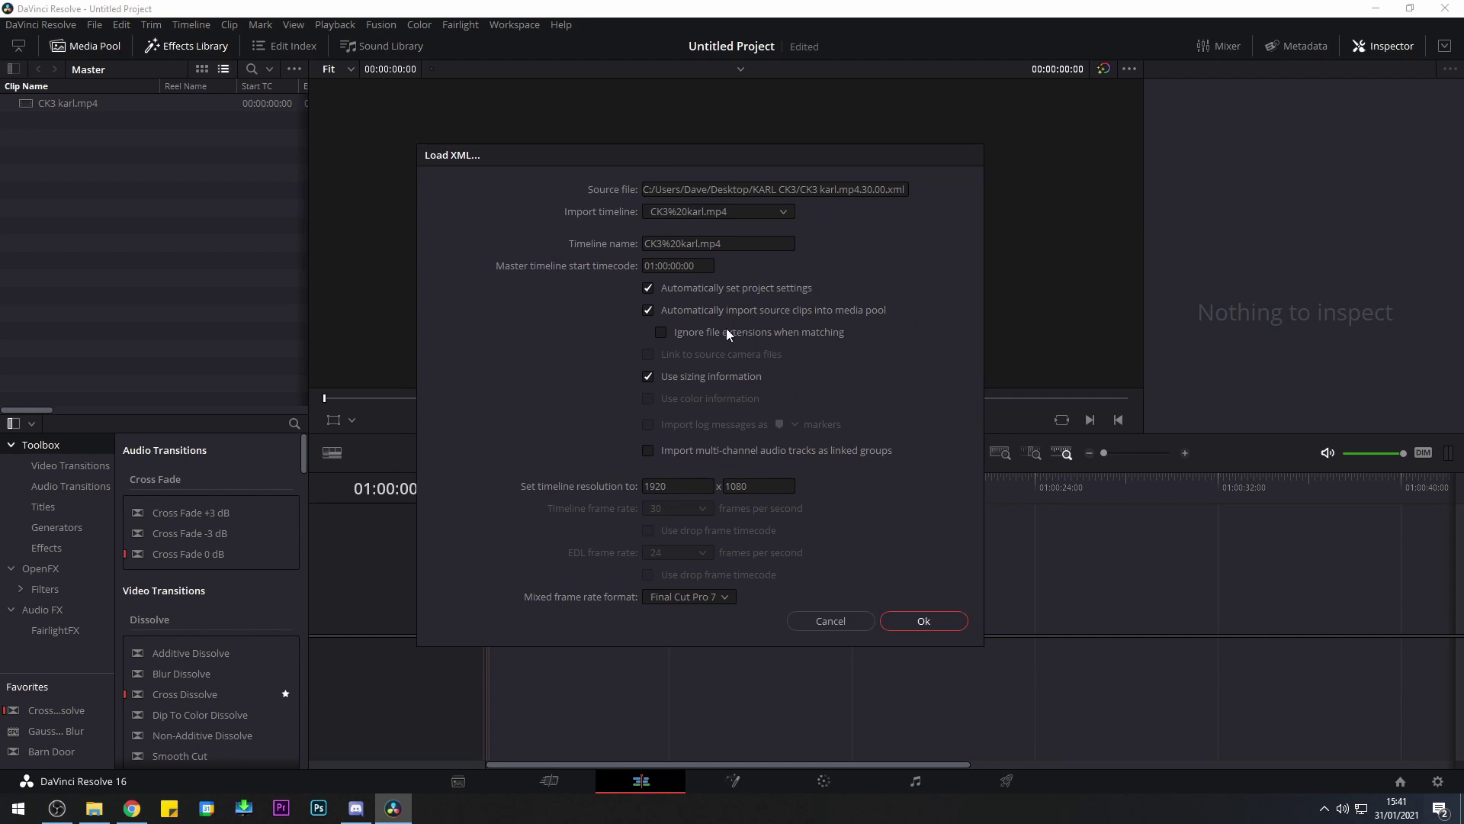
click(706, 310)
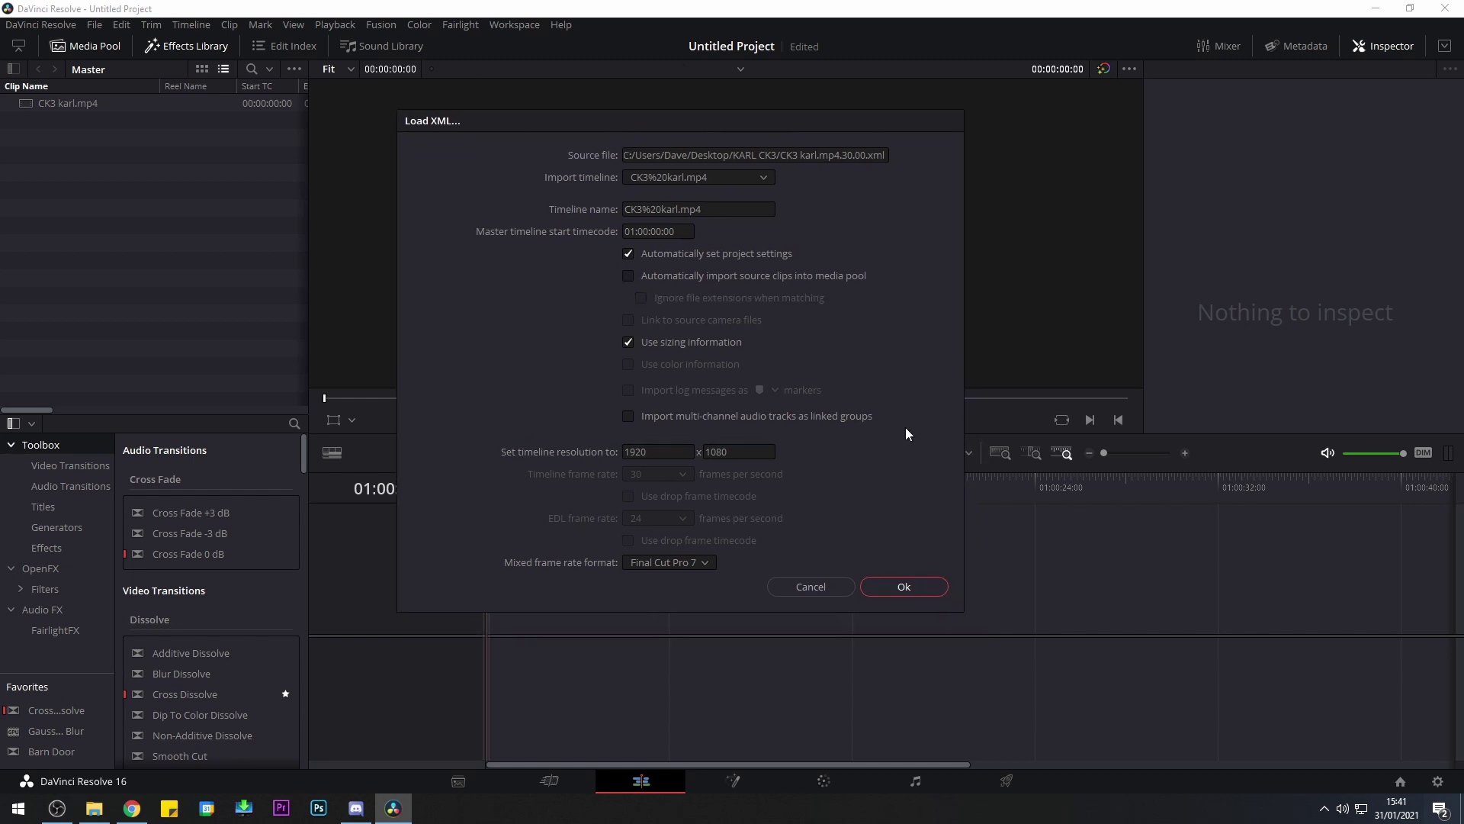
click(908, 587)
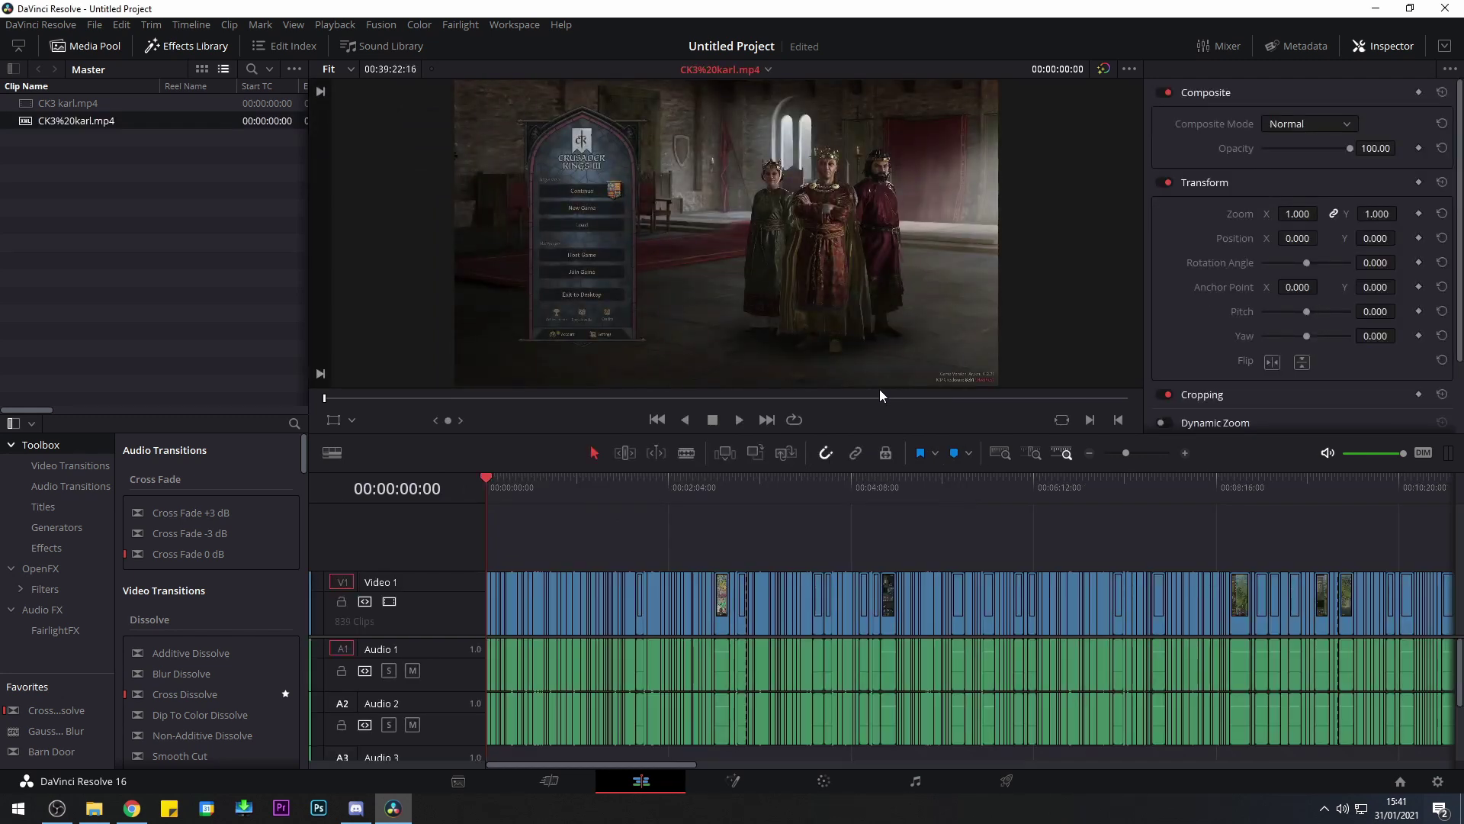
Inspect the cuts in the imported timeline and play its opening with Audio 2 temporarily soloed
scroll(734, 539, down, 5)
scroll(734, 540, up, 5)
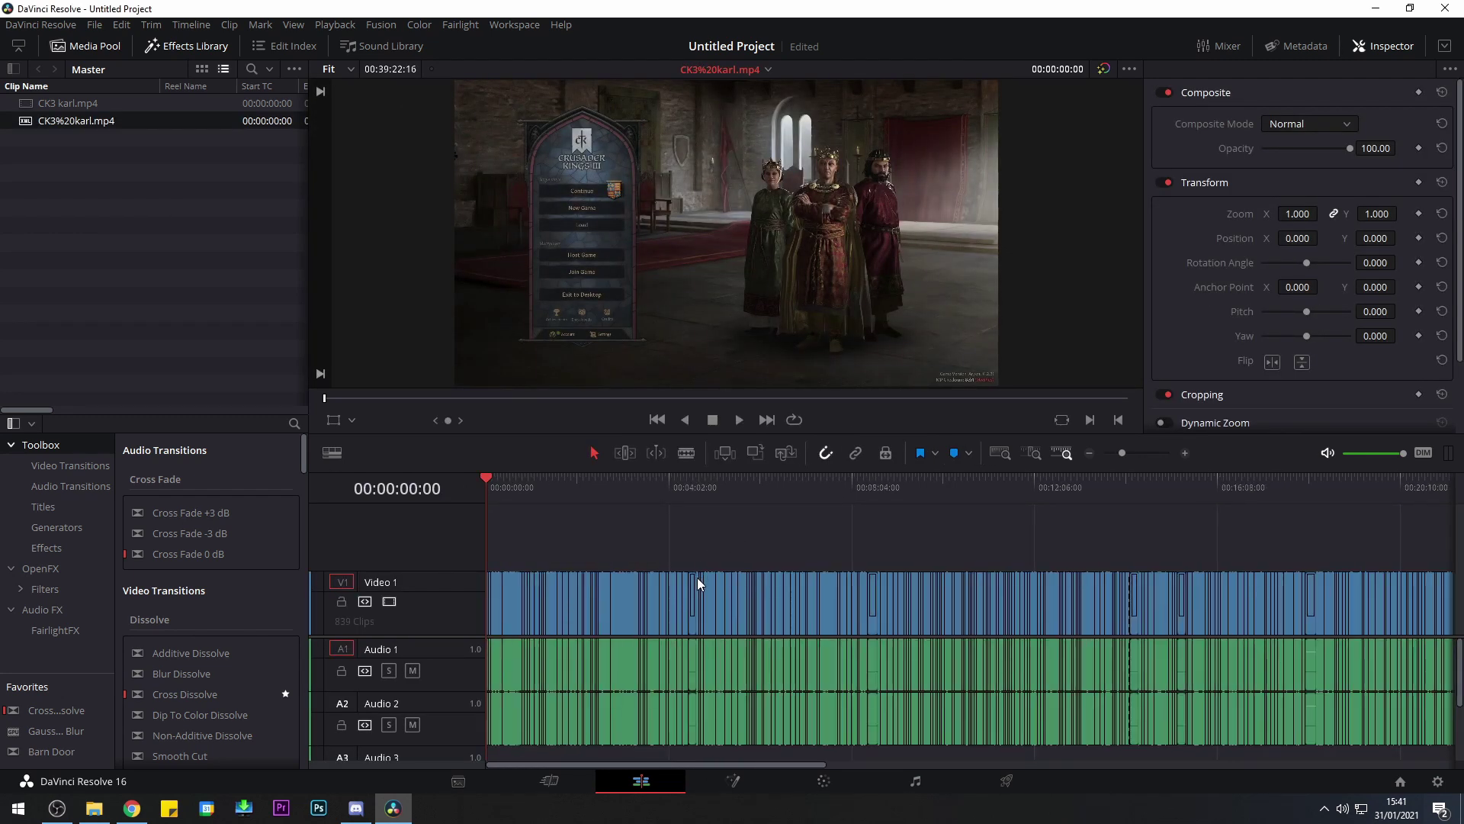
scroll(684, 662, up, 4)
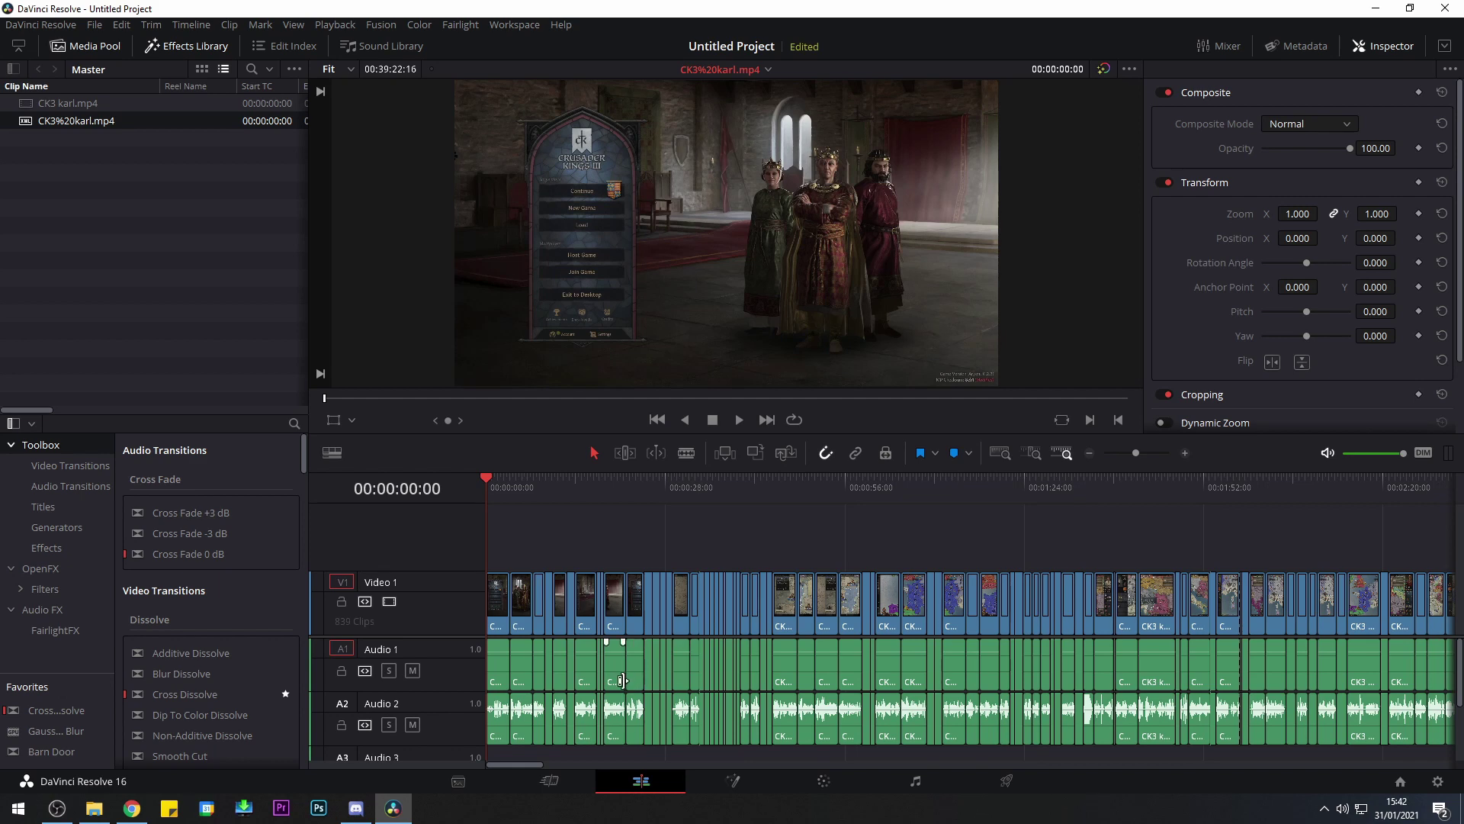
scroll(621, 653, up, 3)
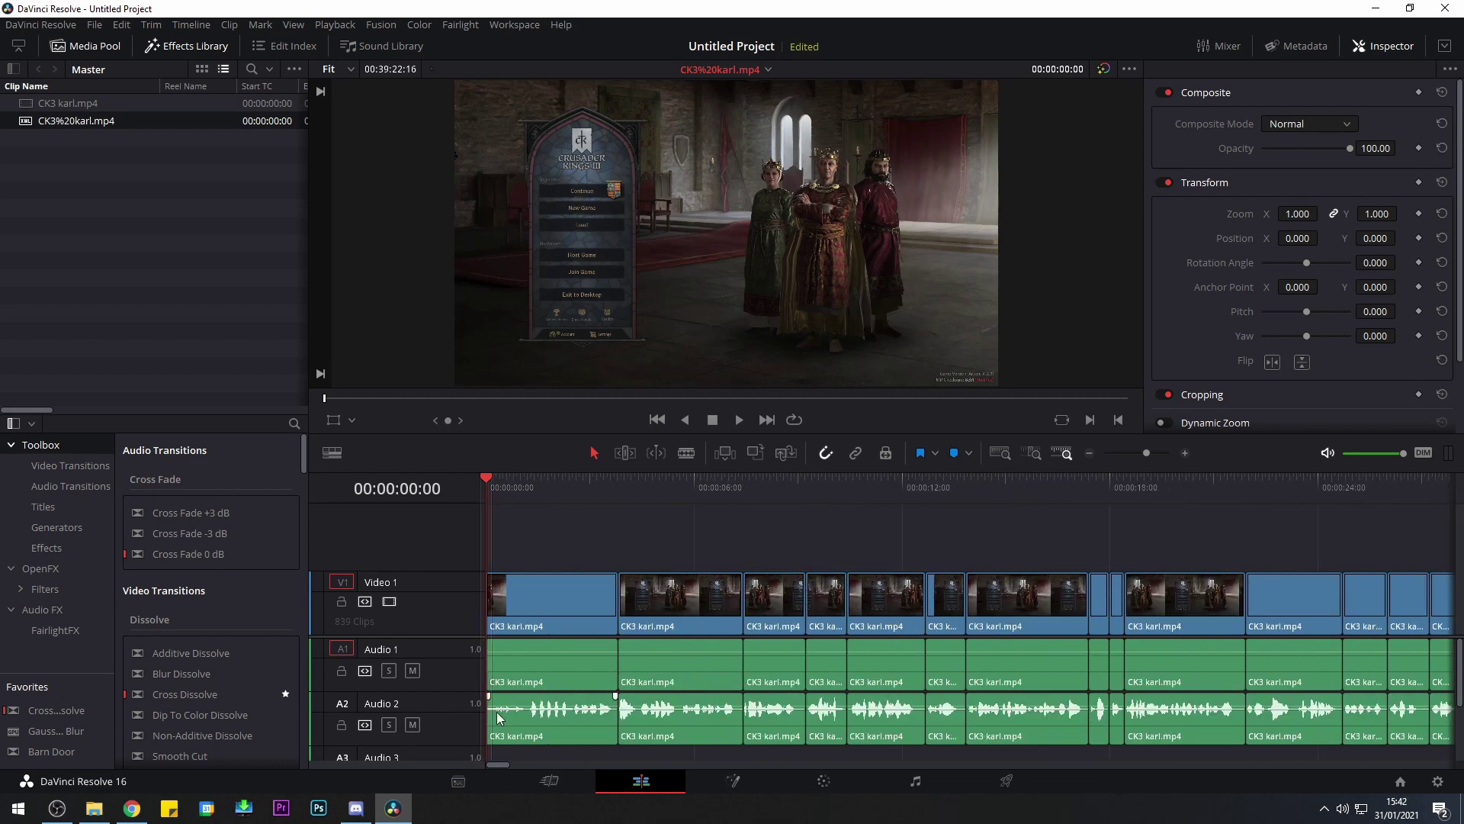
scroll(587, 698, down, 2)
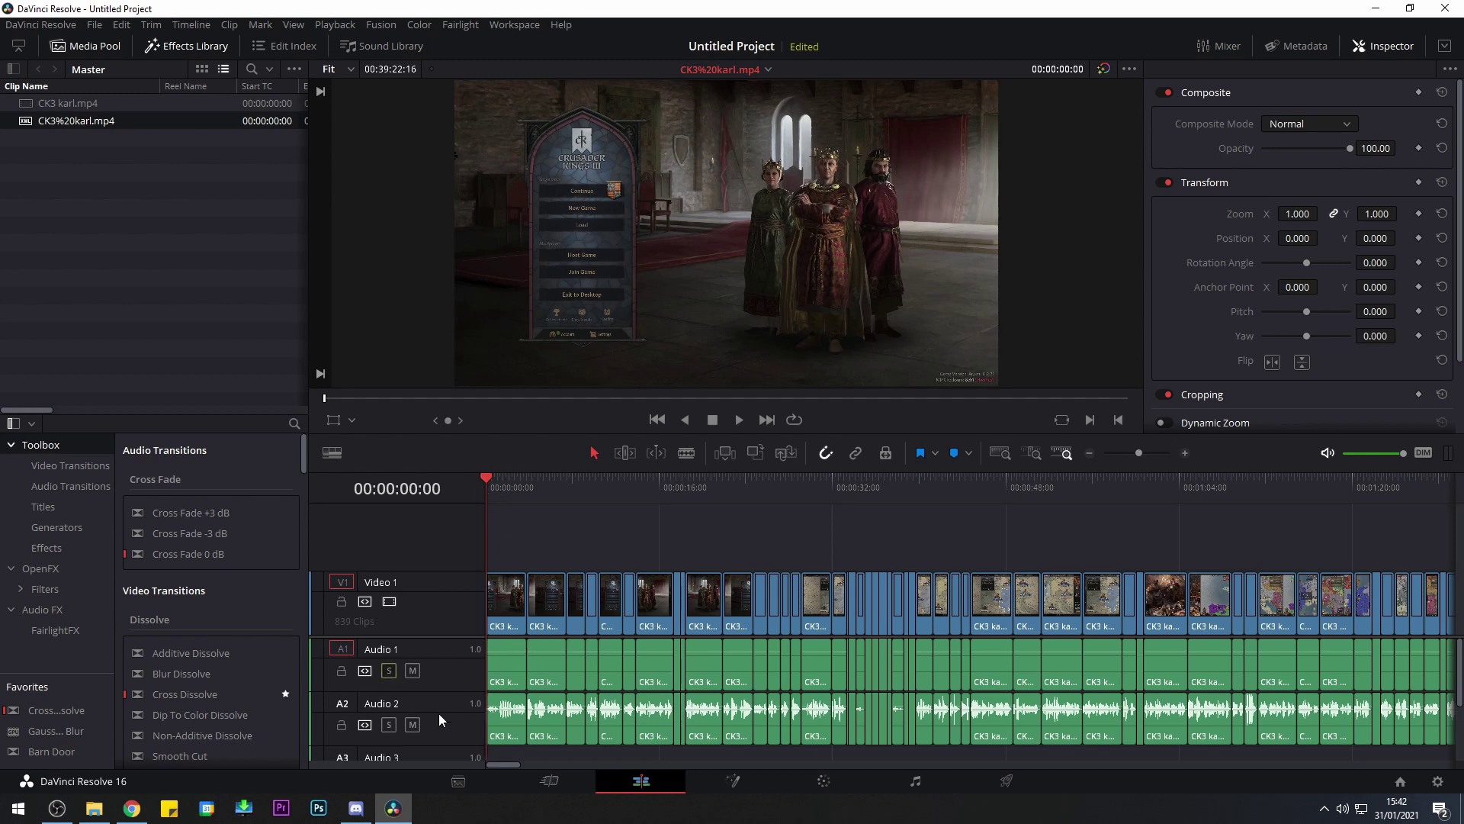
scroll(395, 678, up, 2)
key(space)
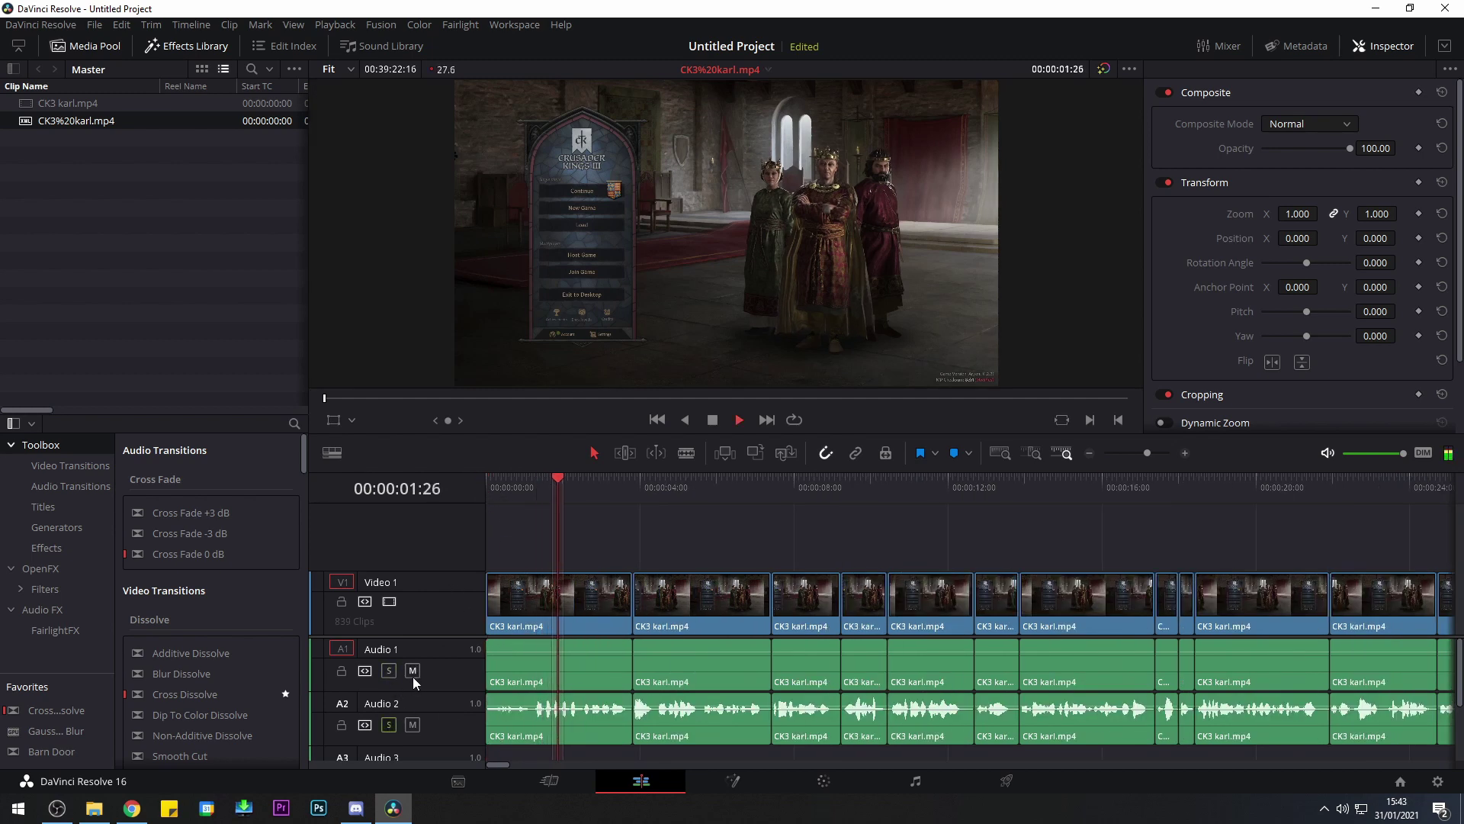
key(space)
click(389, 725)
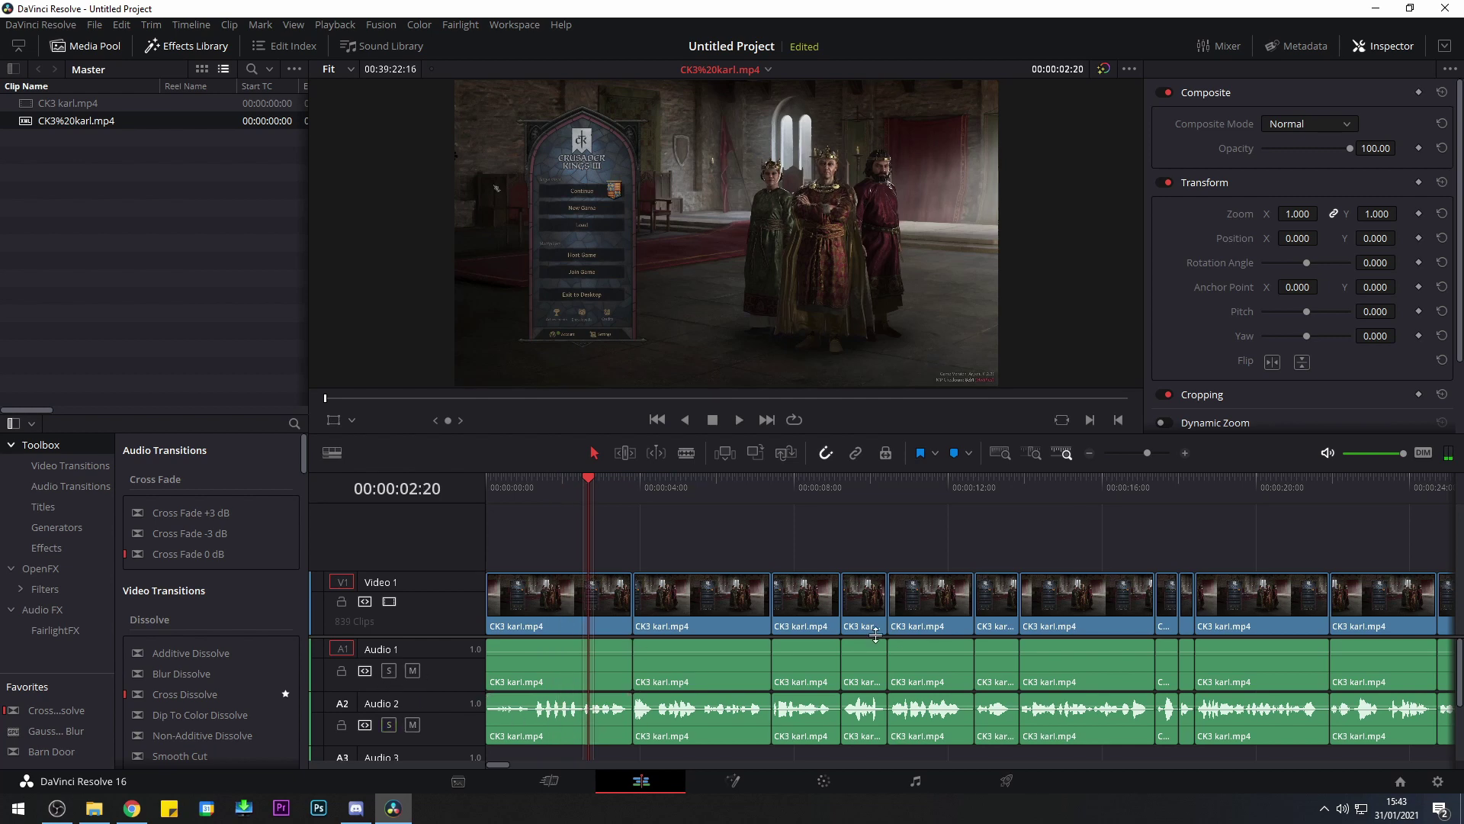
scroll(861, 662, down, 4)
scroll(804, 690, up, 2)
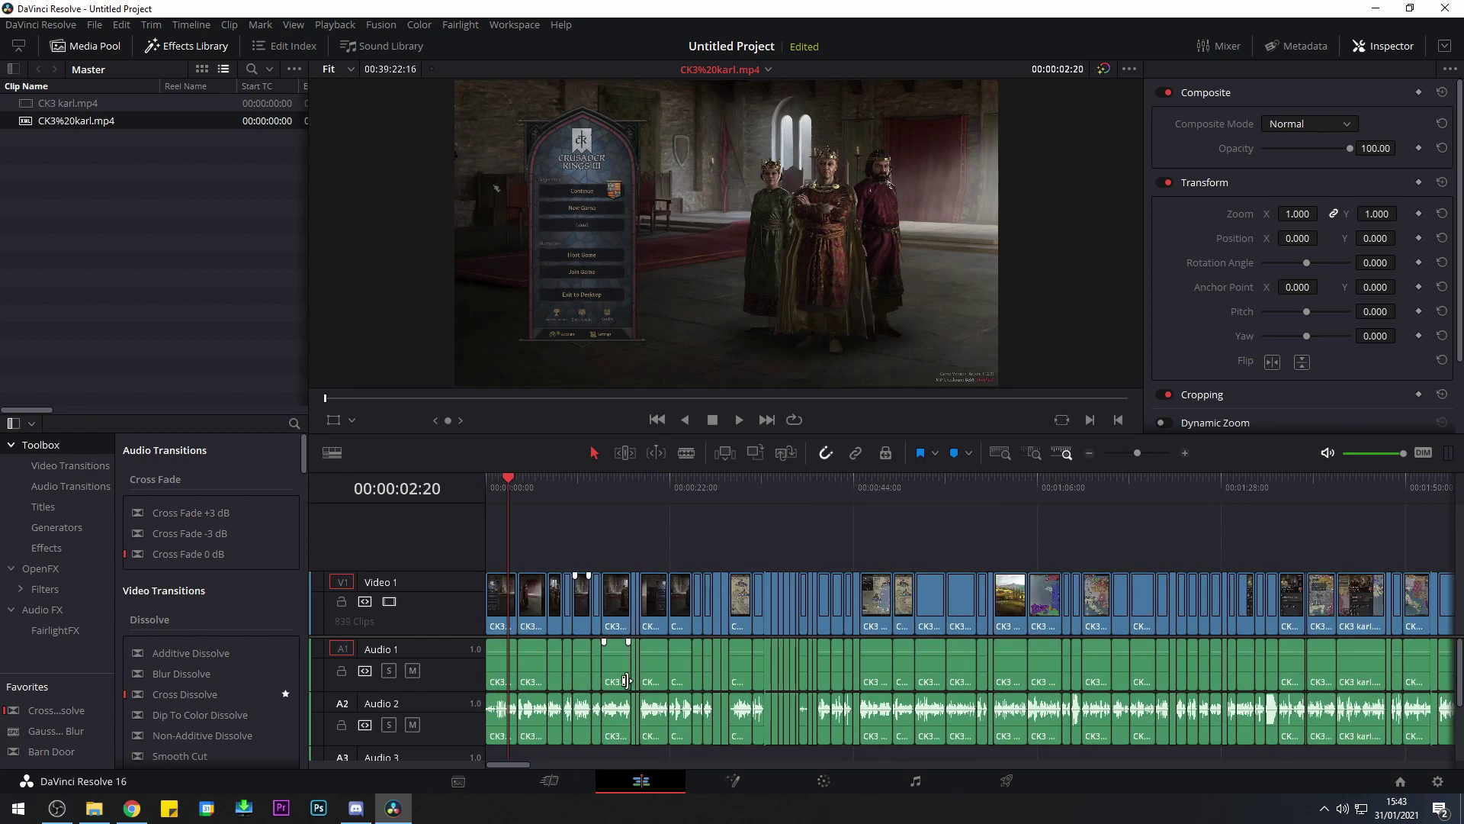
scroll(599, 651, up, 1)
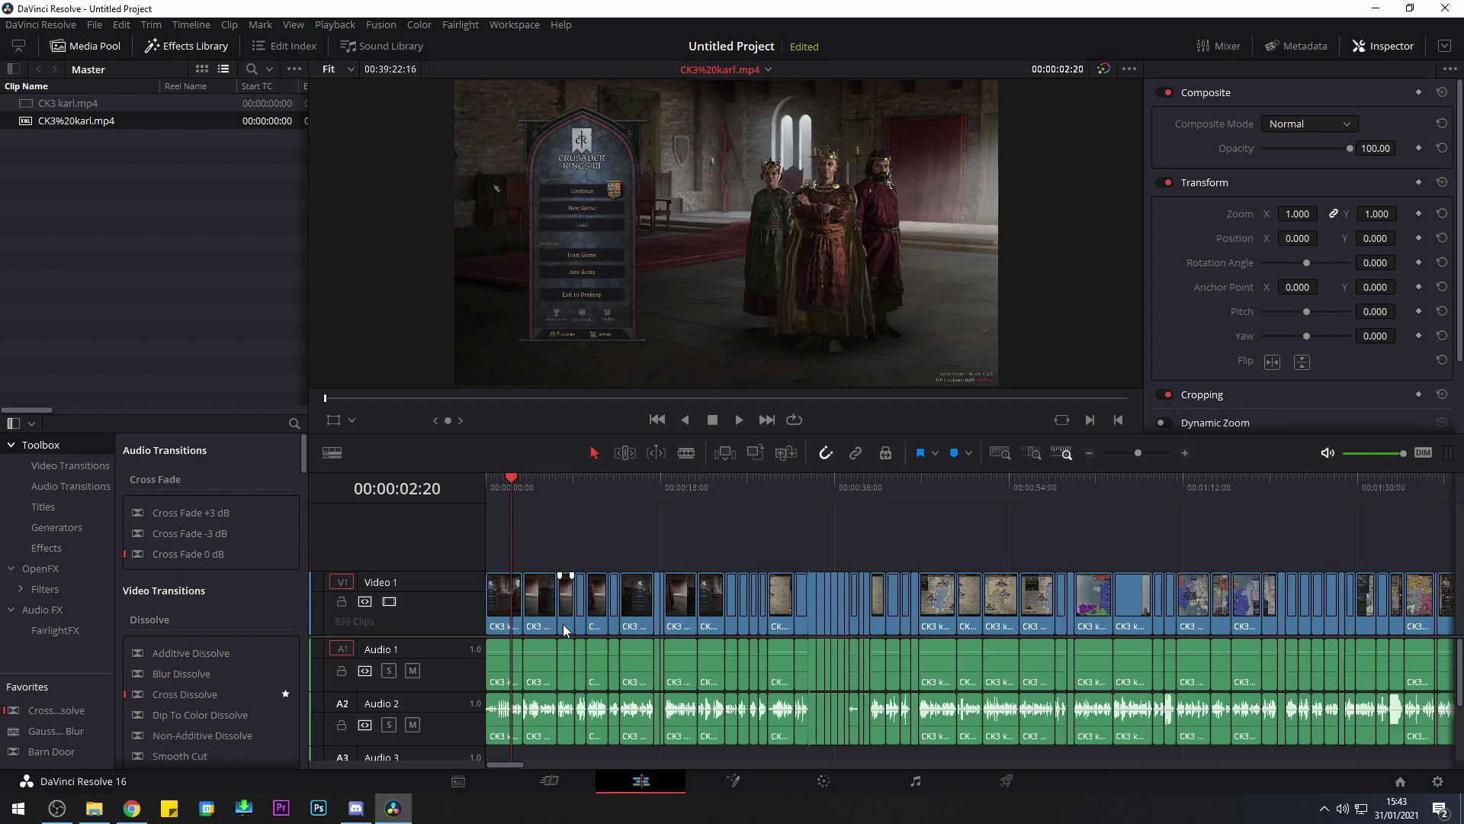
scroll(605, 552, down, 4)
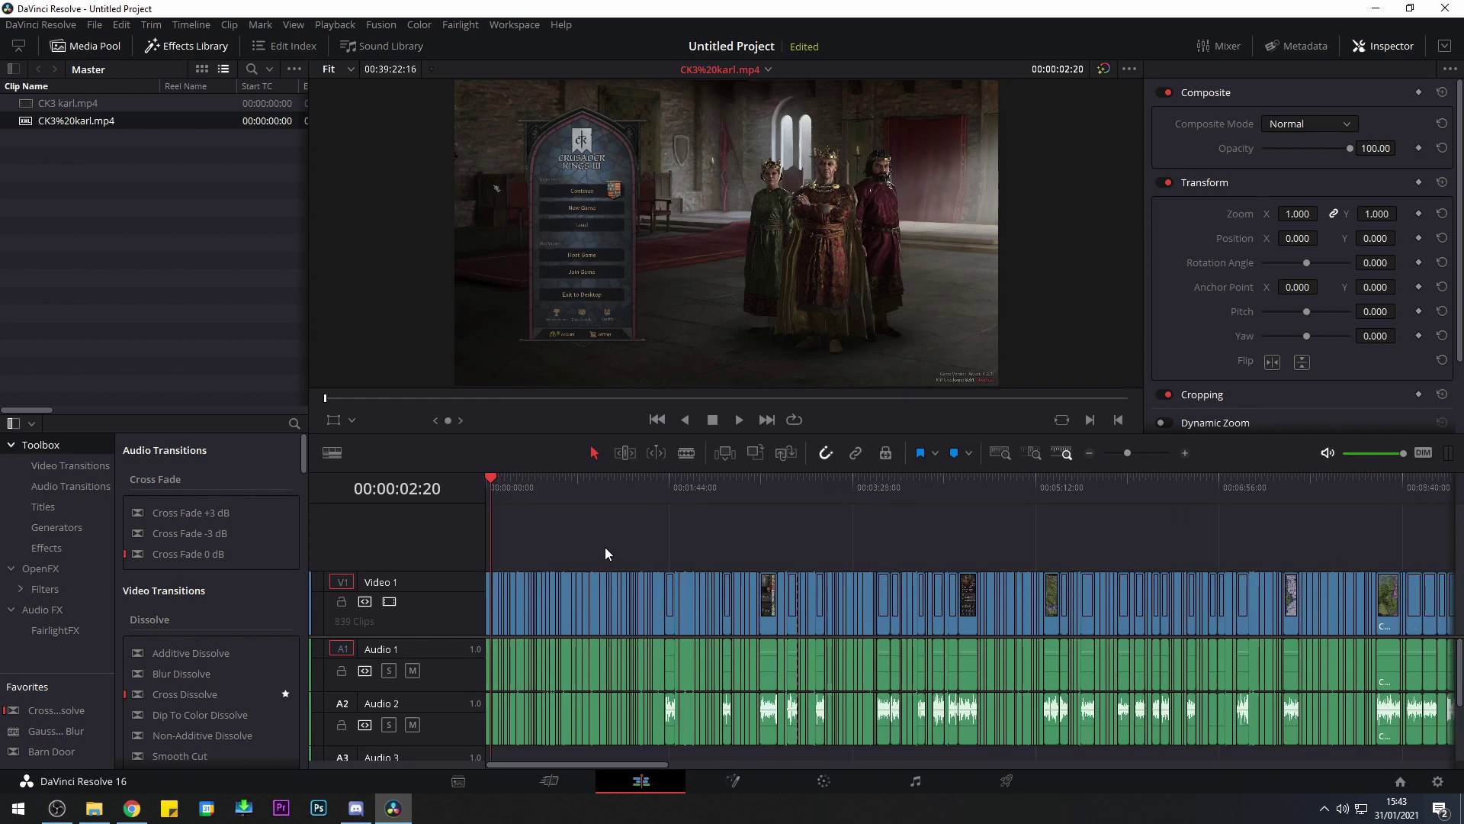
scroll(550, 571, up, 5)
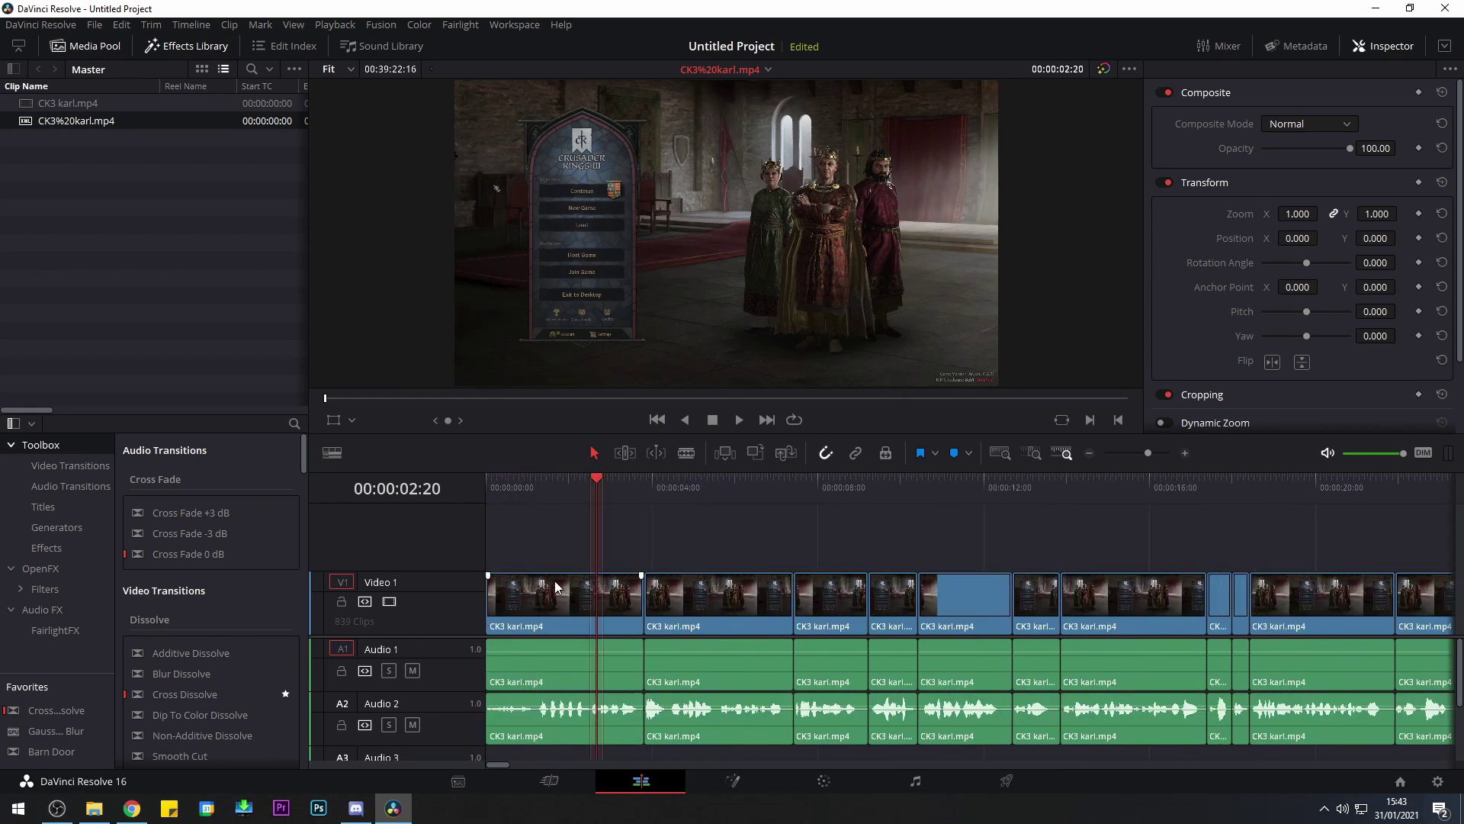
Review the commands assigned to the Q and W keys in Keyboard Customization, and close the dialog
click(94, 25)
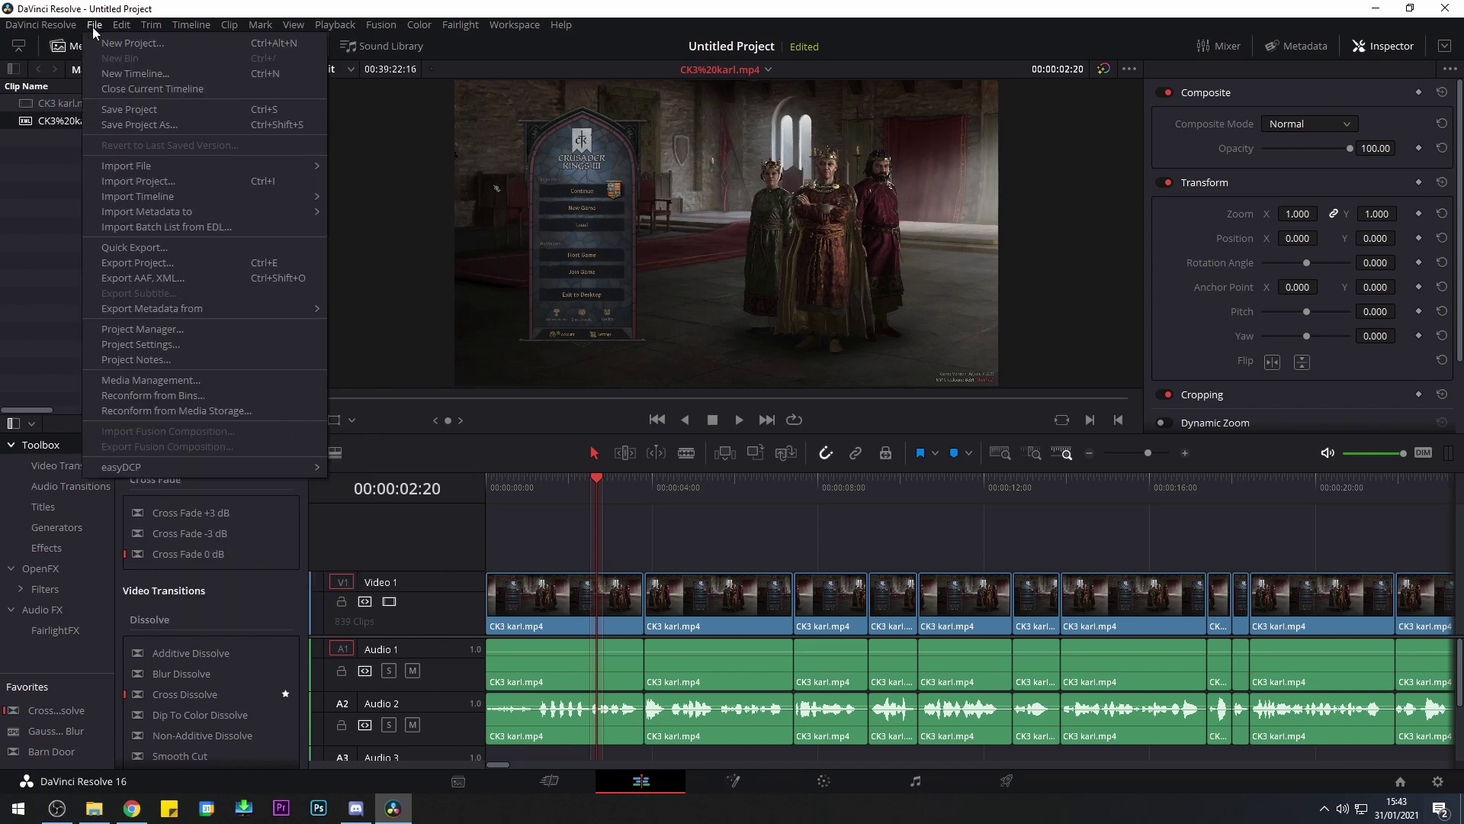
mouse_move(116, 31)
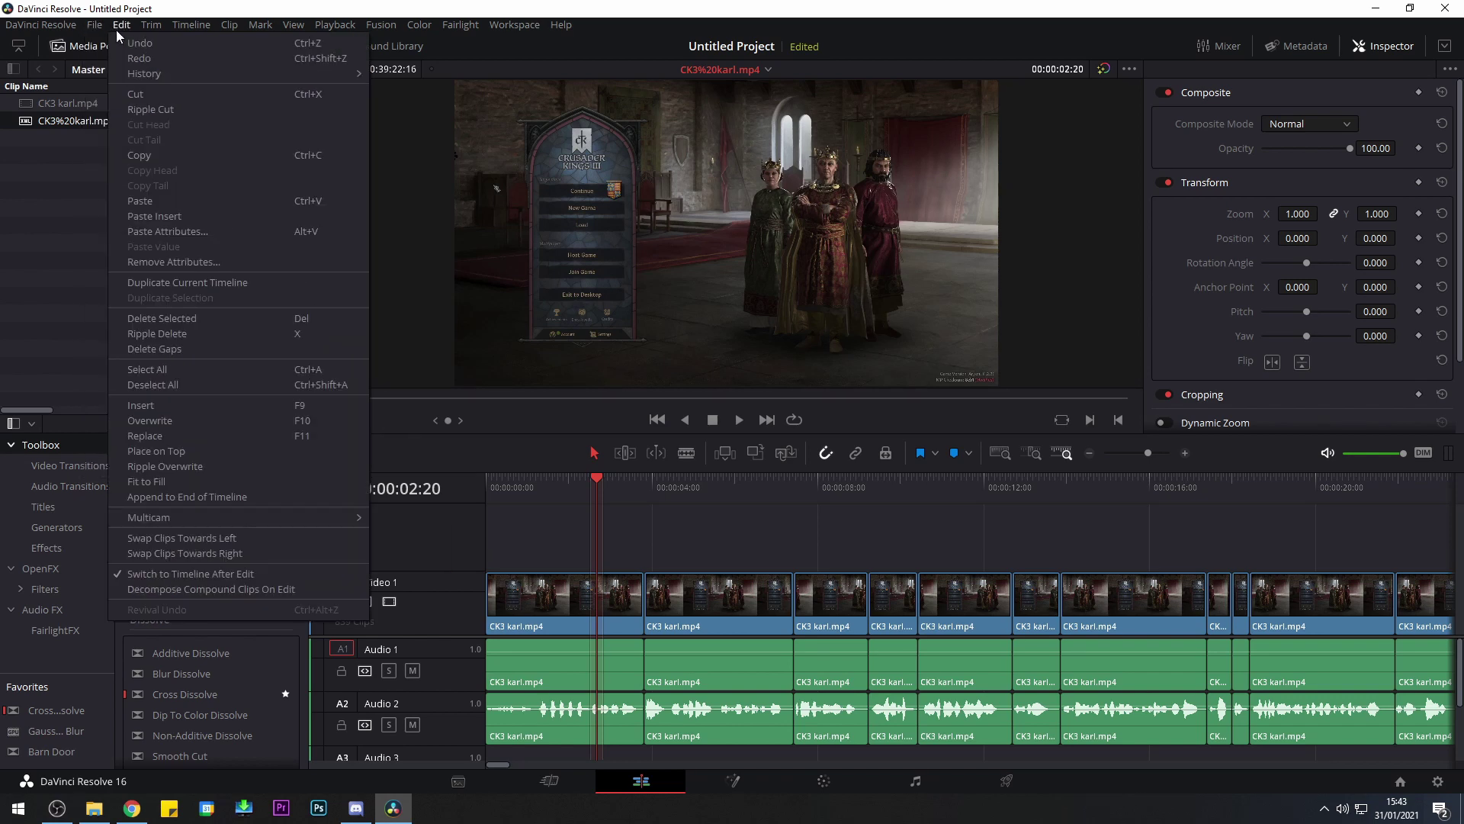
mouse_move(58, 29)
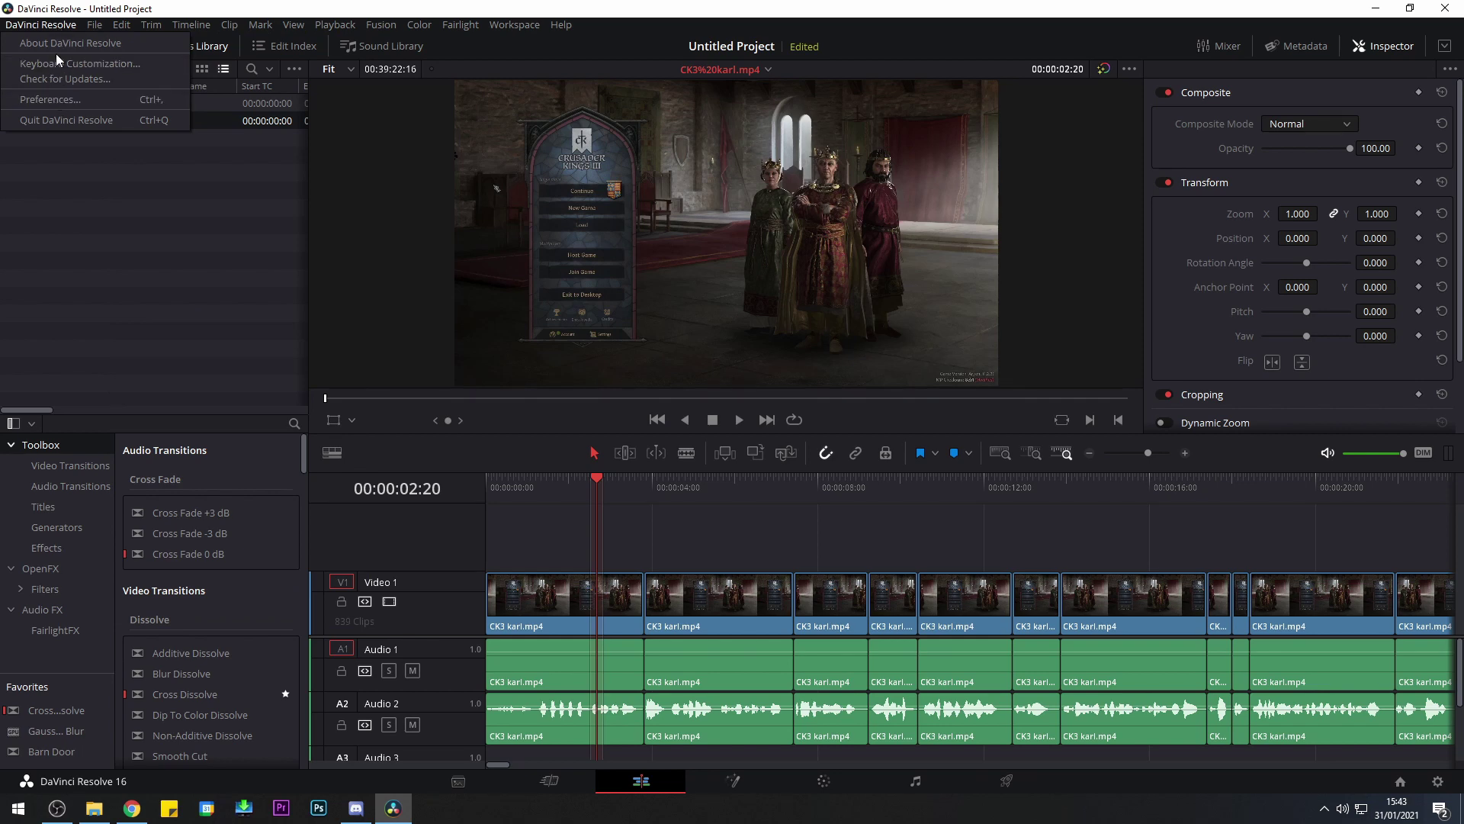
click(72, 64)
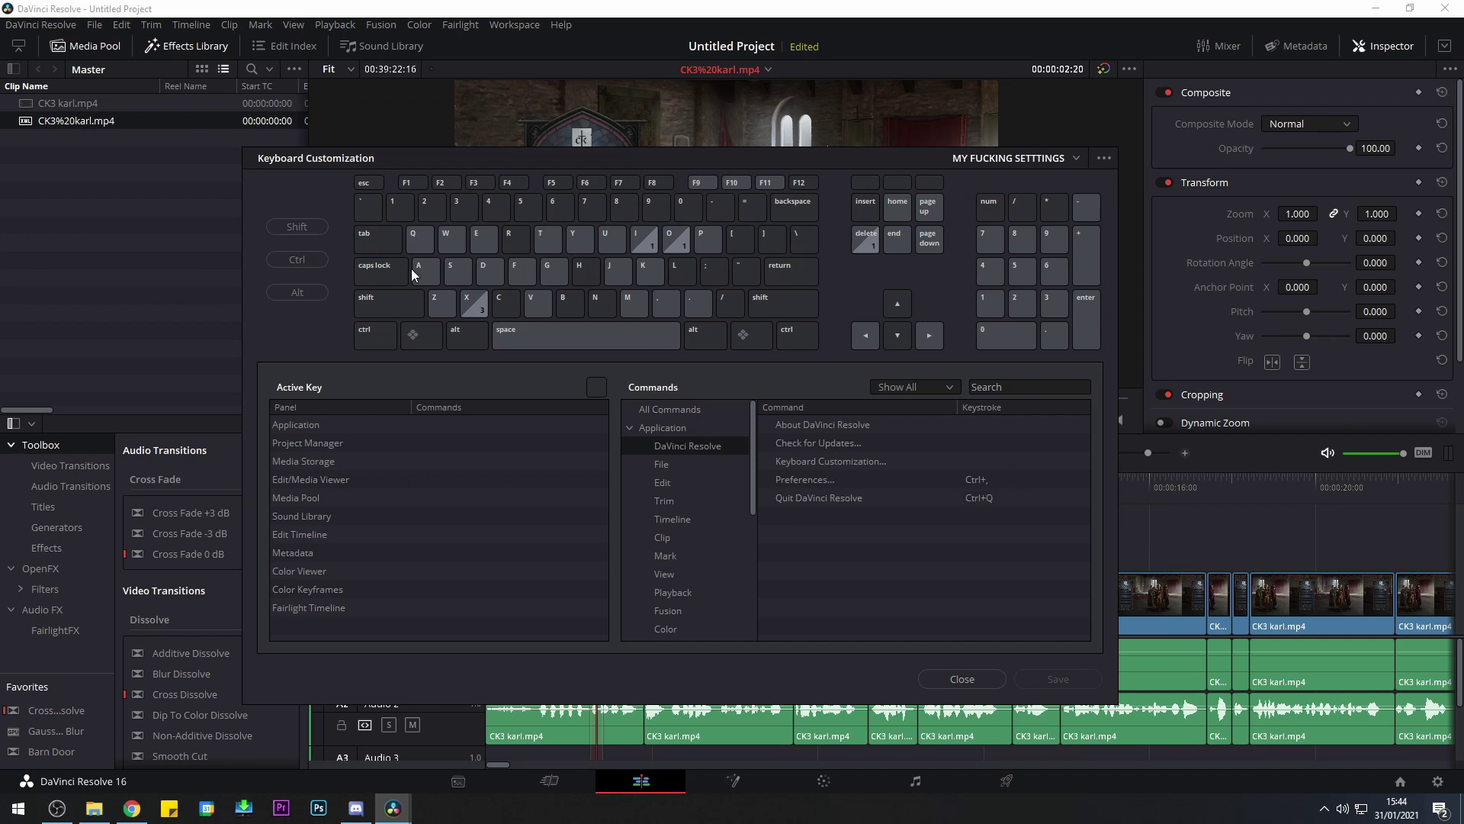
drag(397, 154, 400, 81)
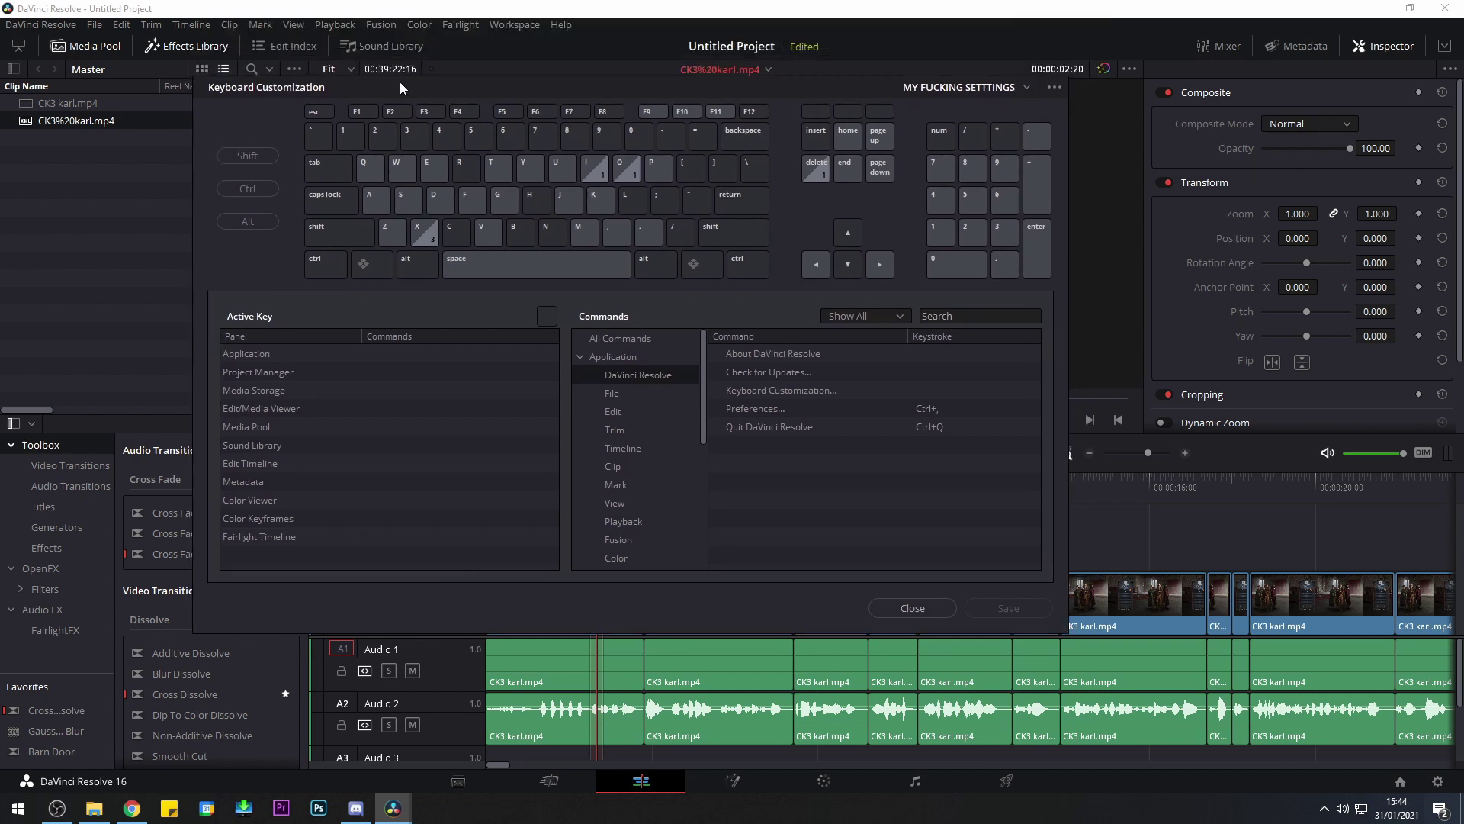
click(365, 170)
click(402, 174)
click(377, 169)
drag(427, 94, 361, 98)
click(848, 613)
Ripple trim the start of the timeline's first clip to the playhead placed at 00:00:01:15
scroll(666, 589, up, 4)
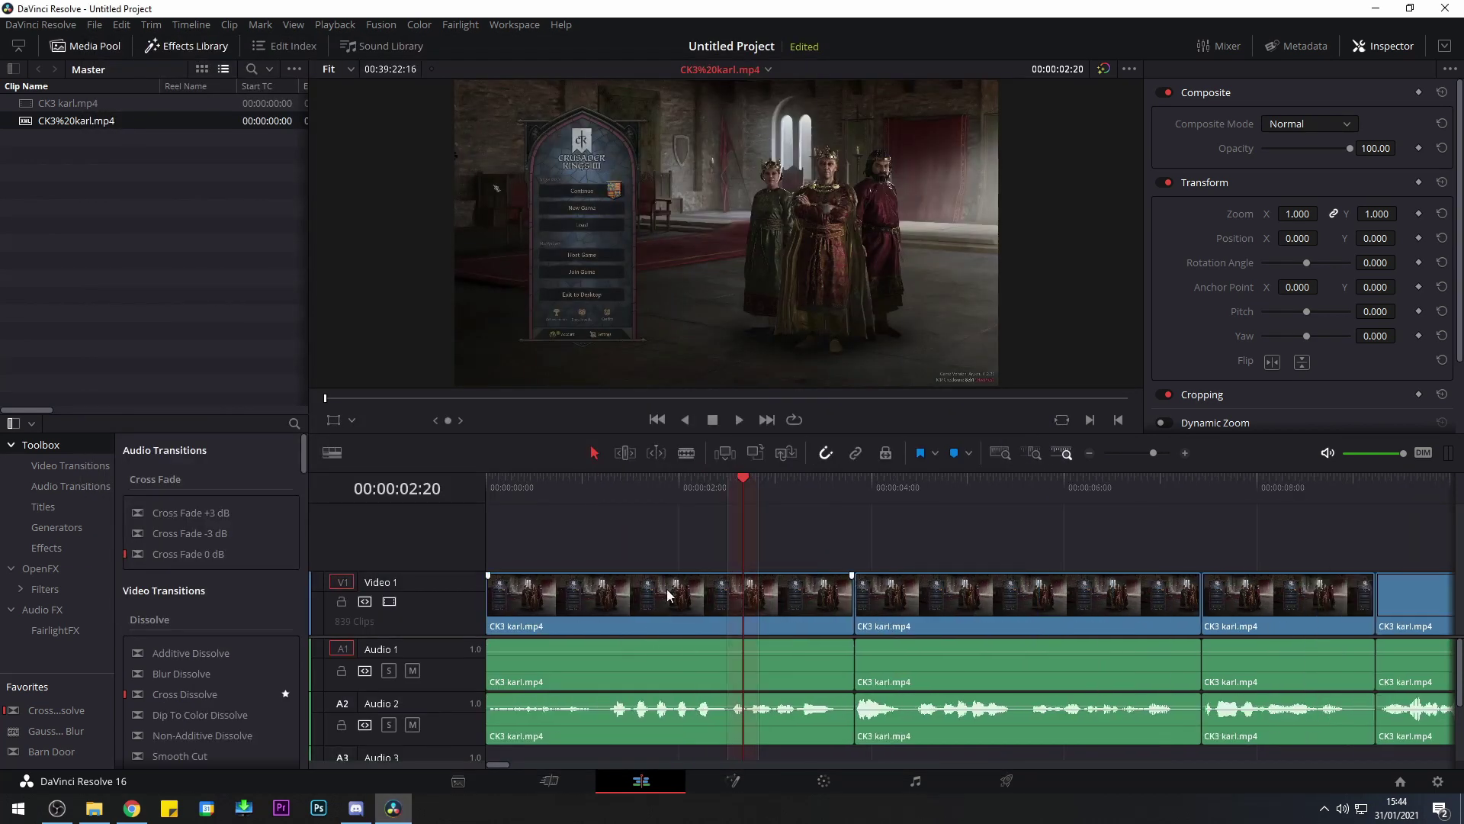
click(610, 486)
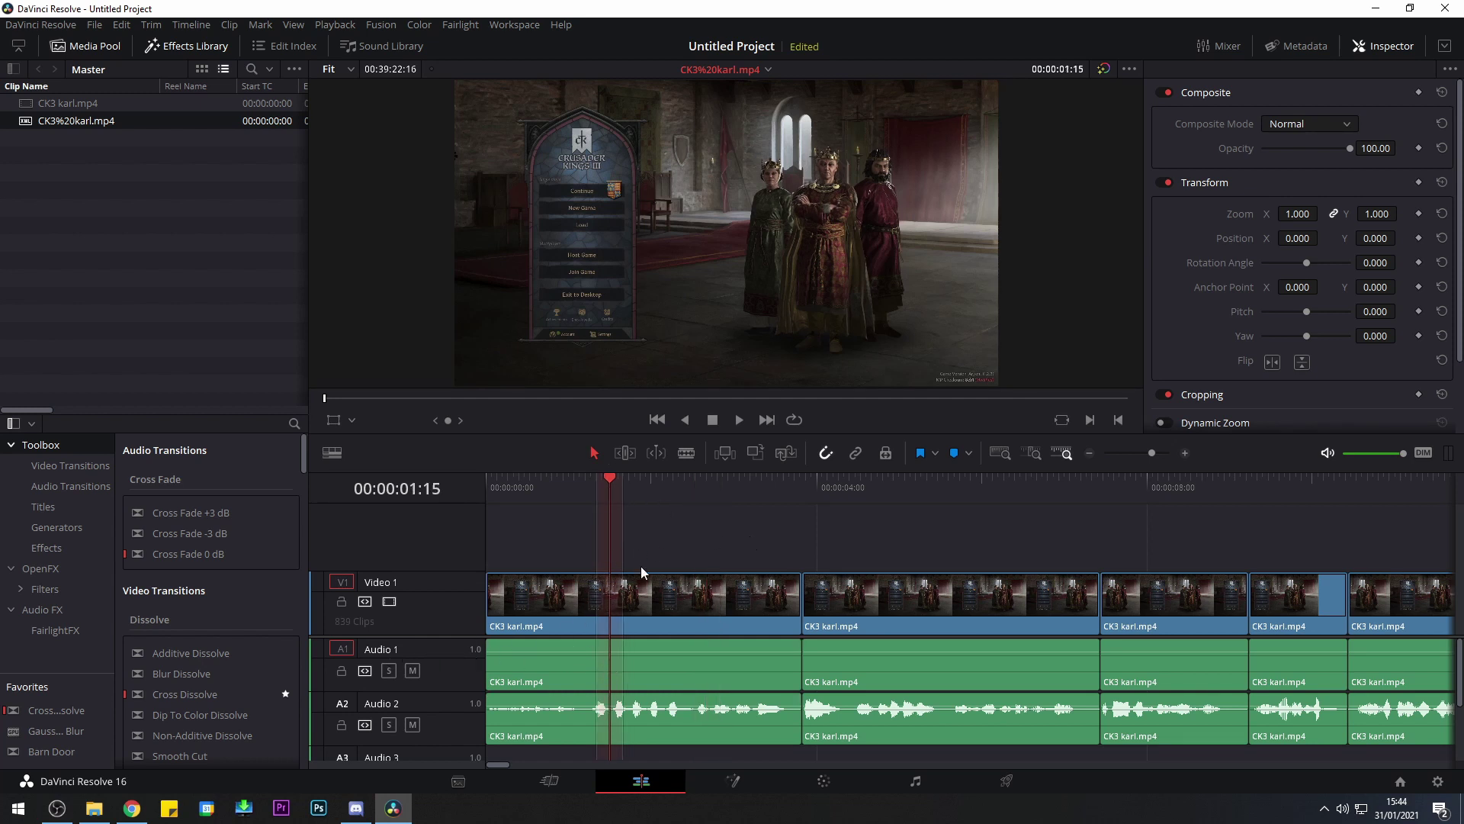
key(ctrl+shift+[)
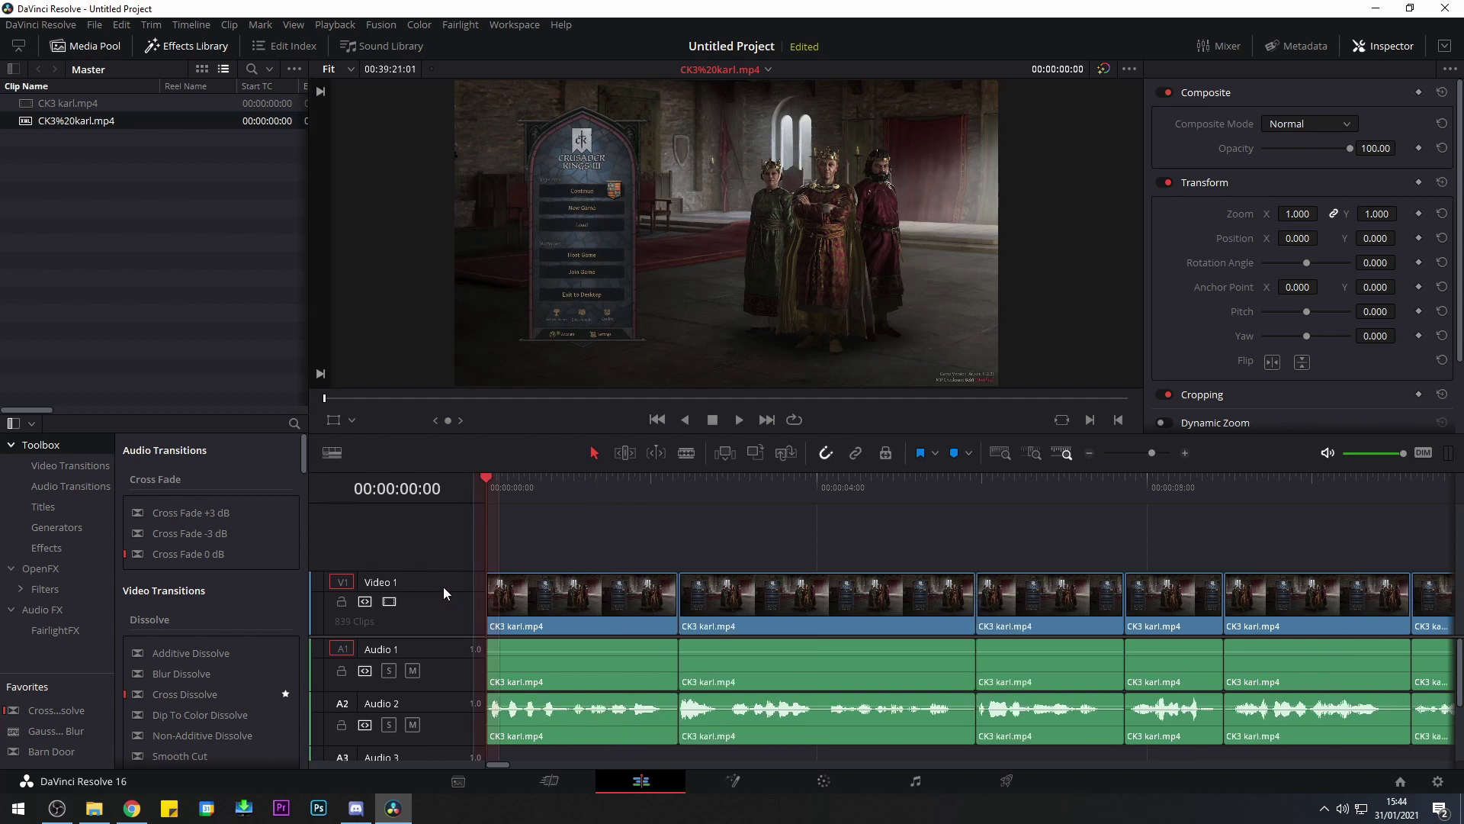
Ripple trim the end of the timeline's first clip to the playhead placed at 00:00:01:06
click(586, 494)
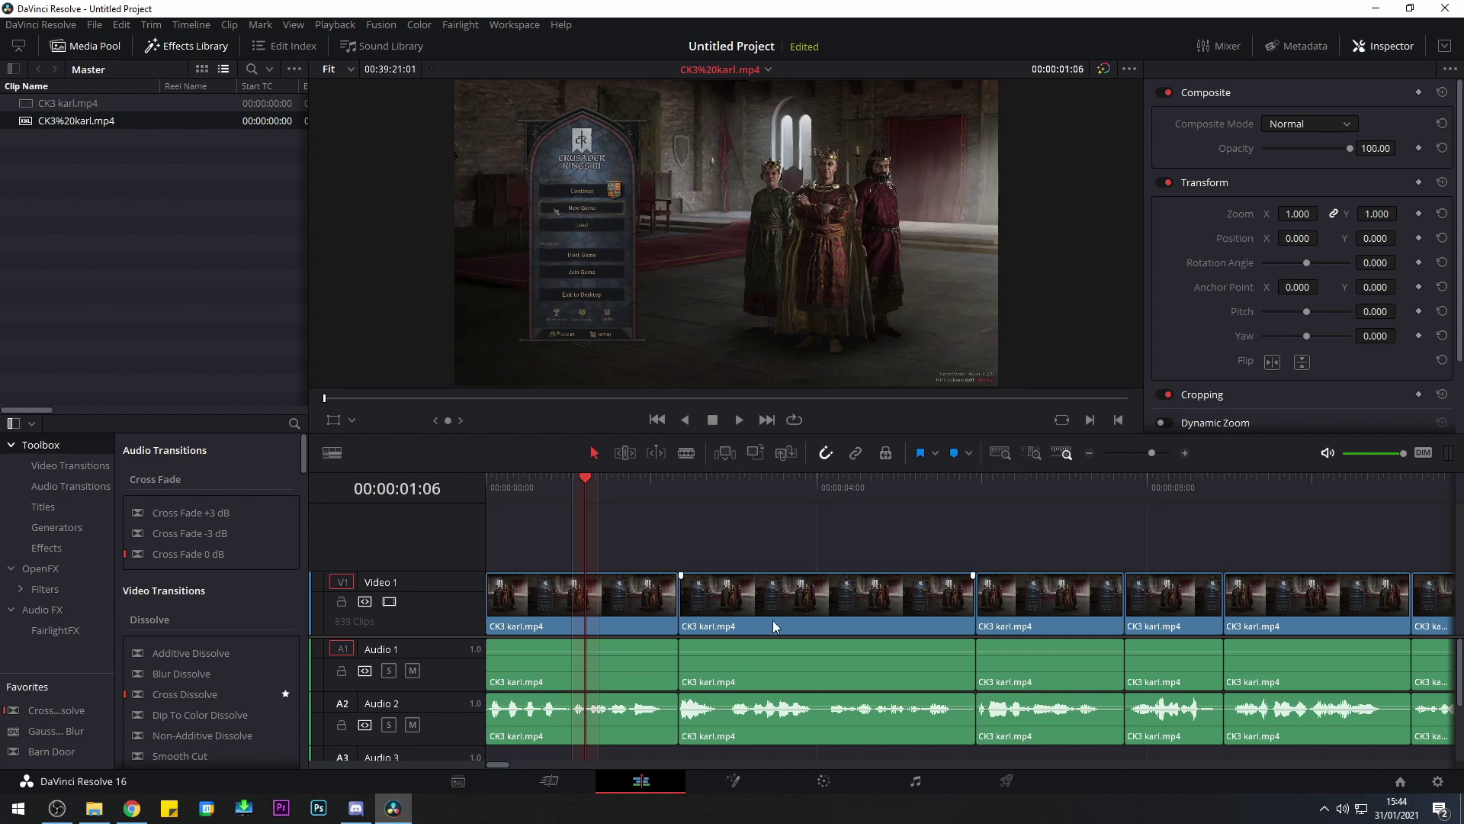
key(ctrl+shift+])
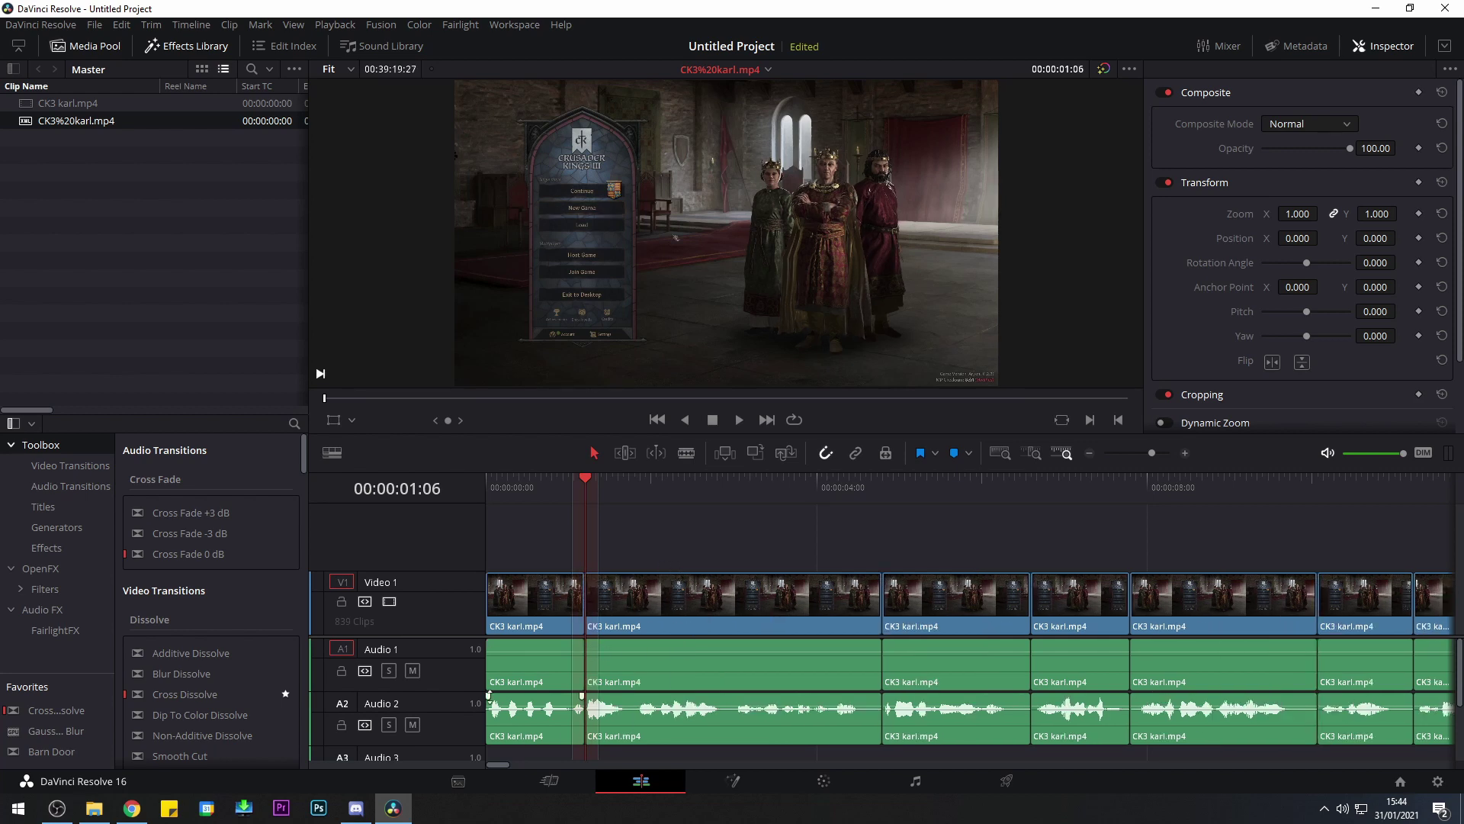
scroll(581, 587, down, 2)
scroll(757, 716, up, 2)
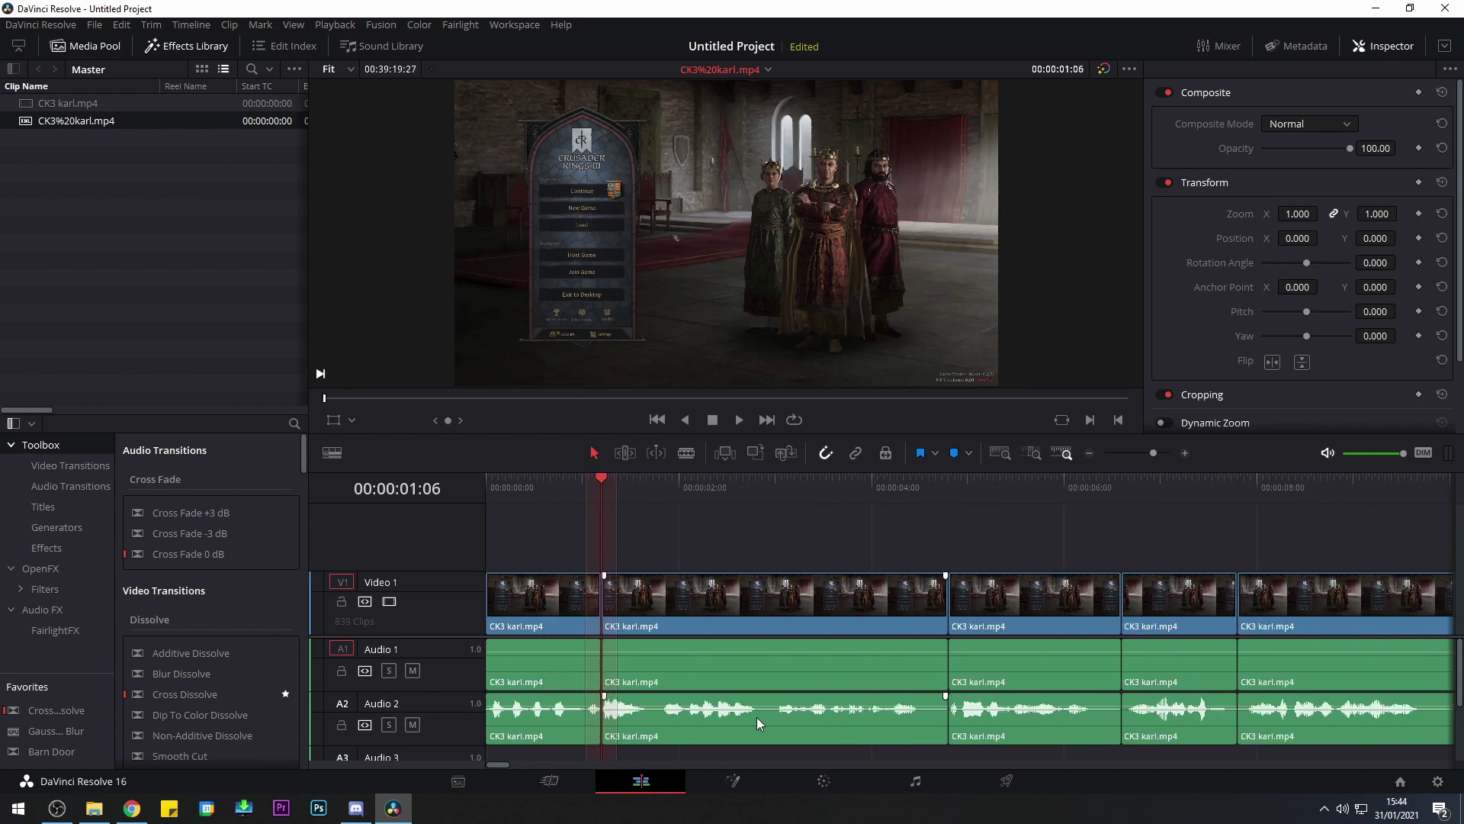
scroll(871, 551, down, 2)
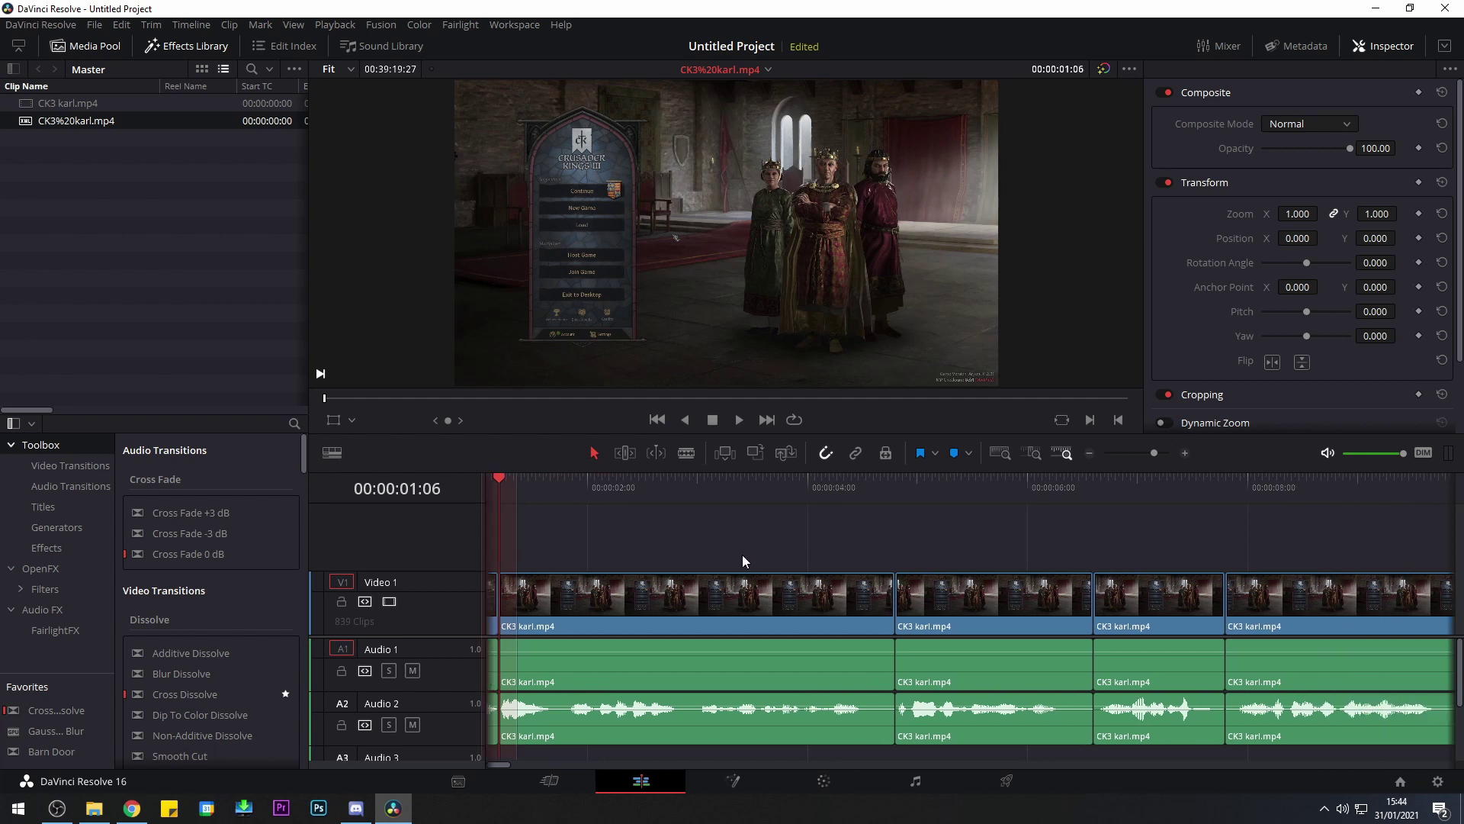
Ripple trim the end of the timeline's second clip to the playhead placed at 00:00:04:16
scroll(772, 624, up, 3)
scroll(839, 557, right, 5)
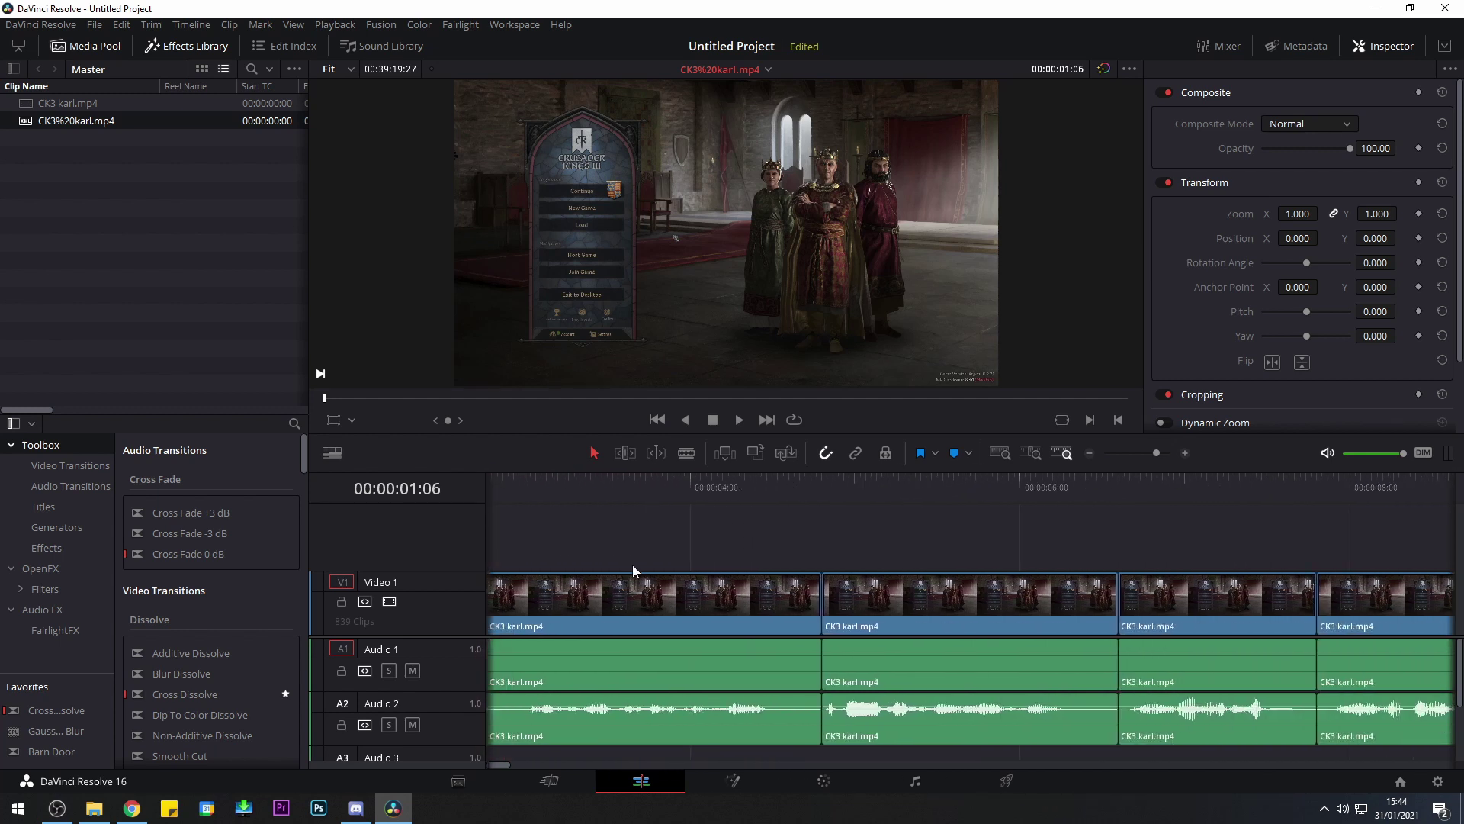
drag(694, 481, 697, 493)
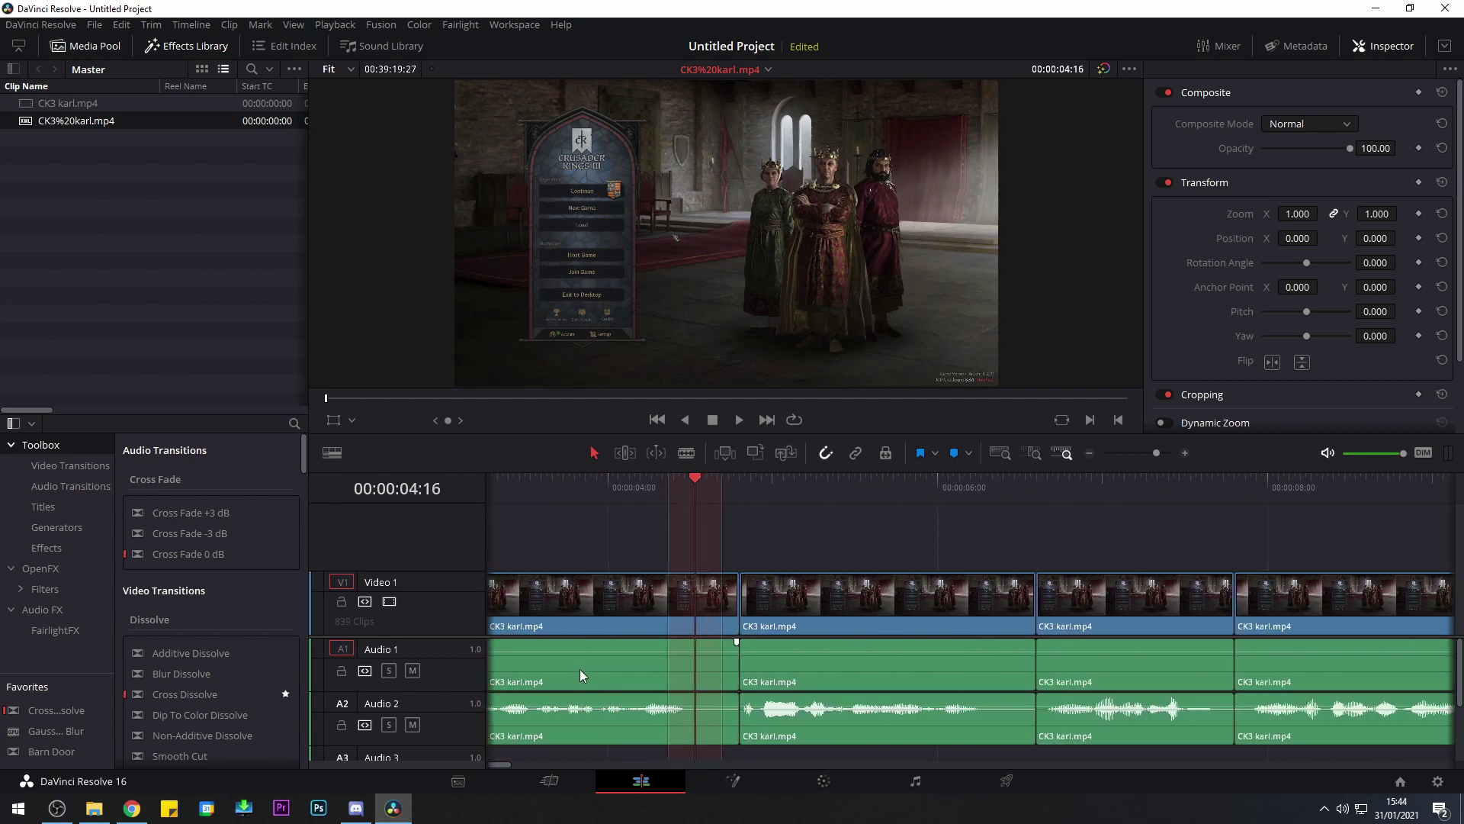
key(ctrl+shift+bracketright)
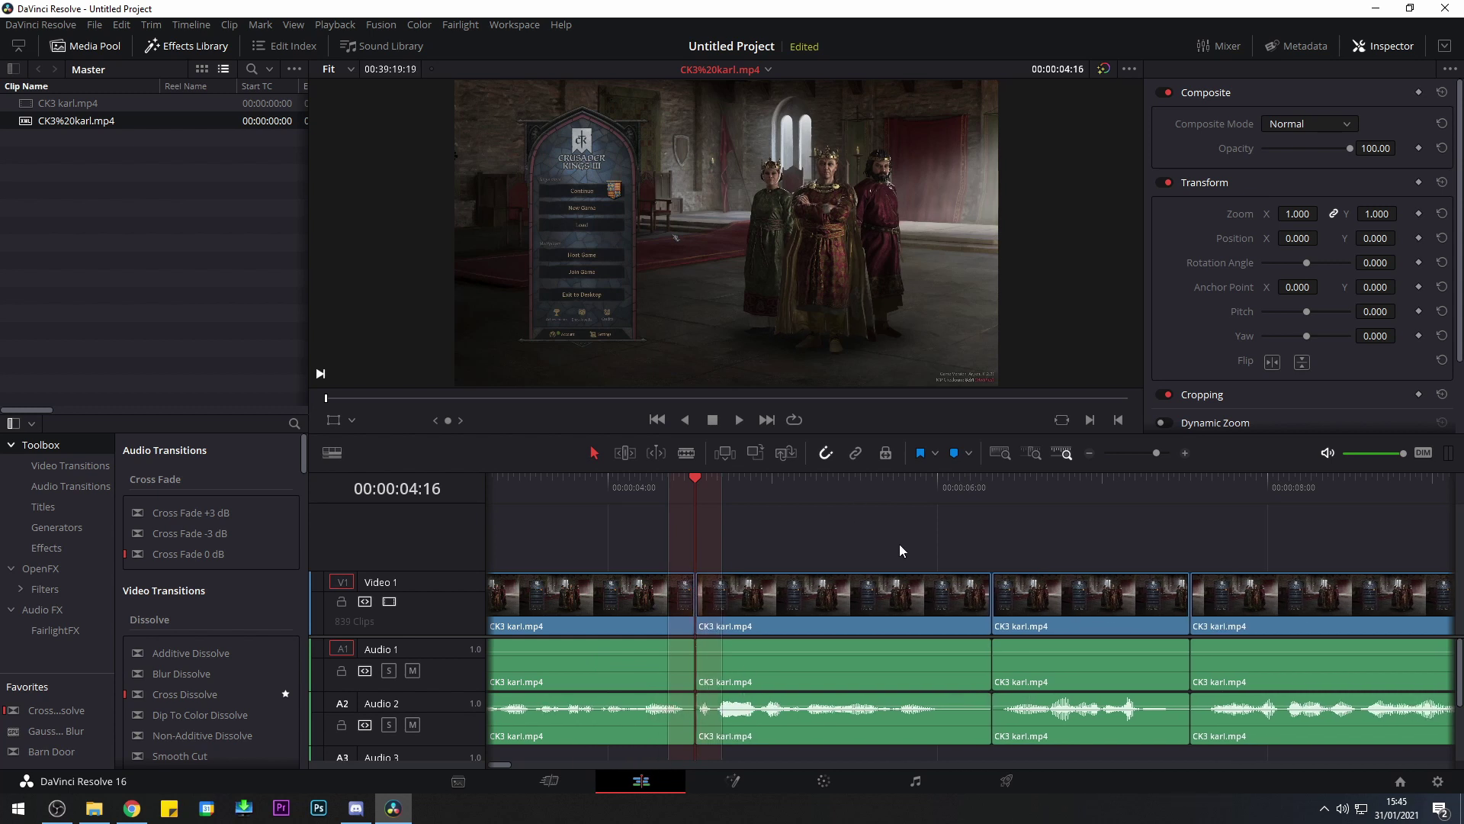
Split the third clip at 00:00:06:01 and delete the short piece after the split, leaving a gap
key(ctrl+minus)
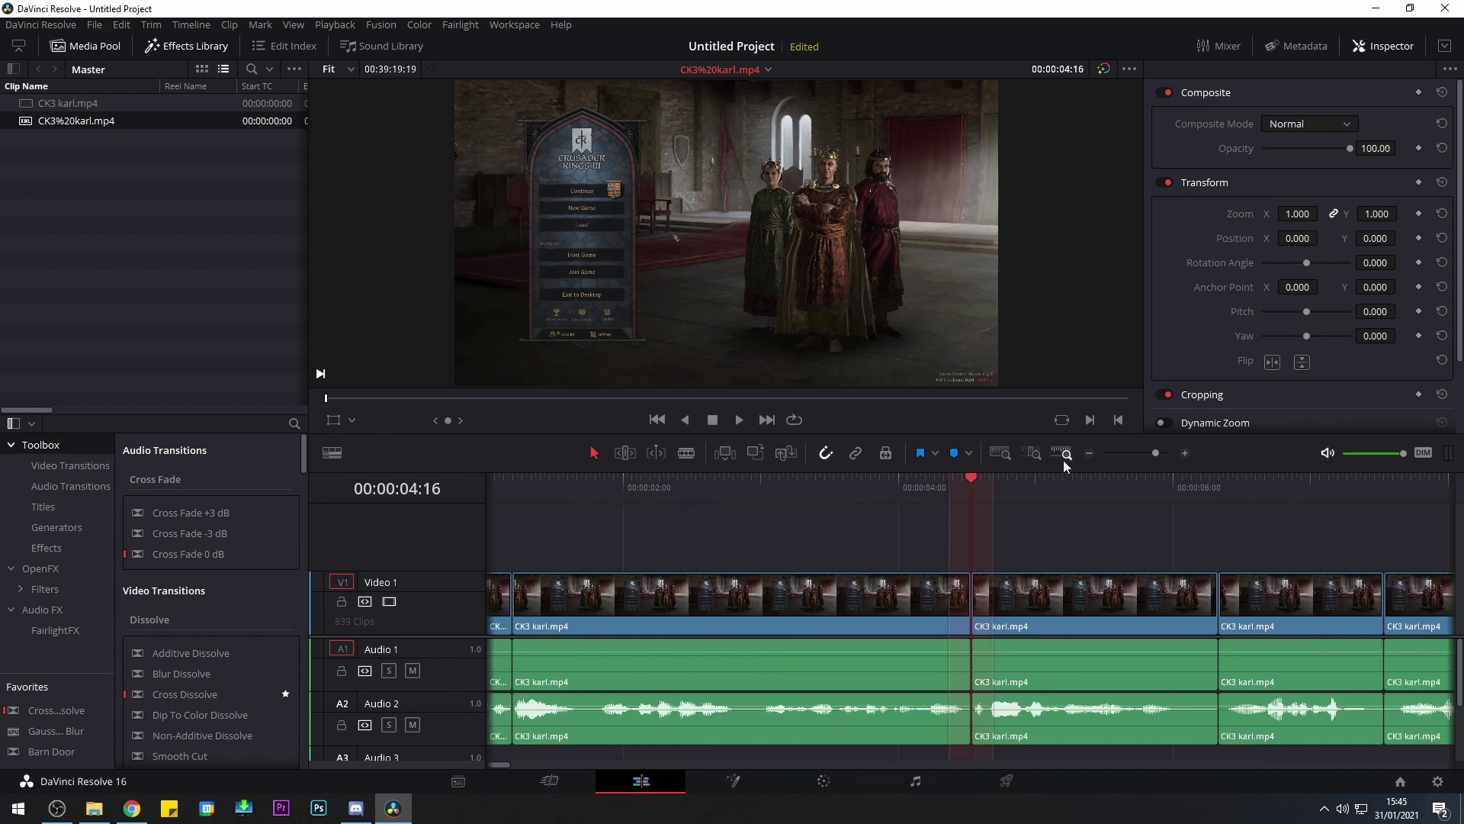
click(947, 490)
scroll(1137, 524, right, 5)
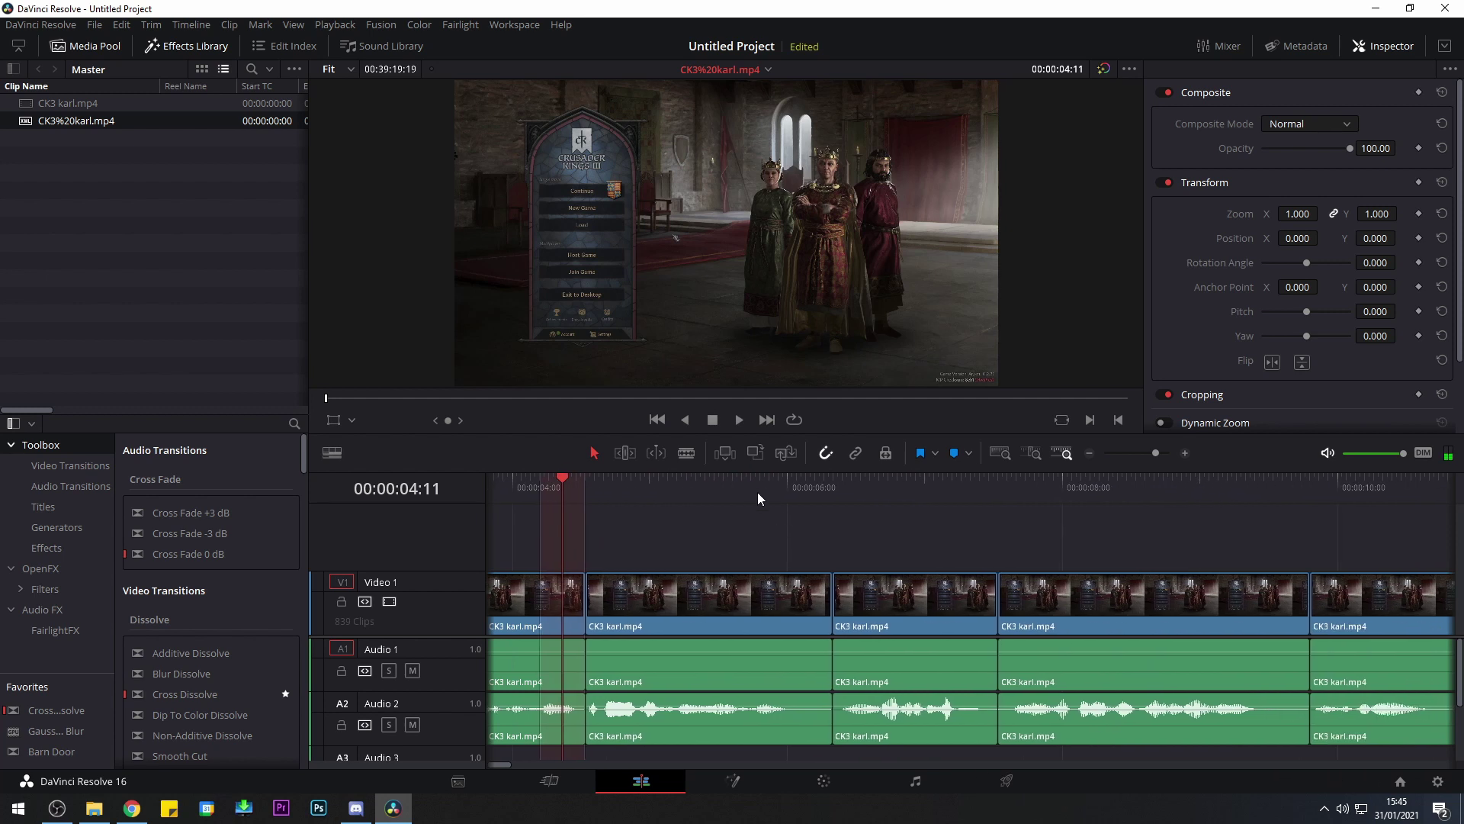
drag(781, 494, 790, 492)
key(ctrl+b)
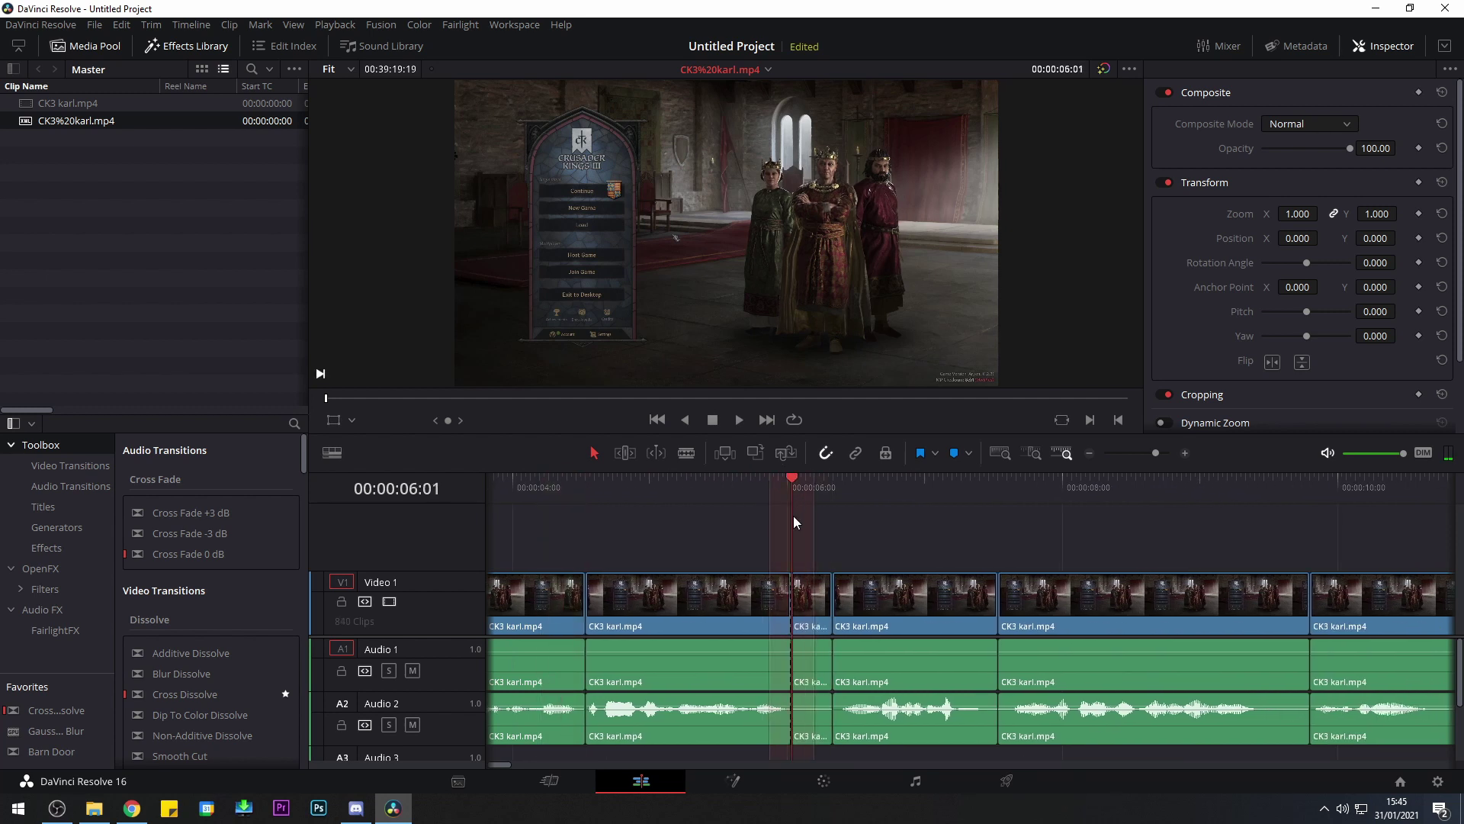
click(812, 603)
key(Delete)
Select the three clips following the gap and move them earlier to start at 00:00:06:01
drag(730, 534, 522, 688)
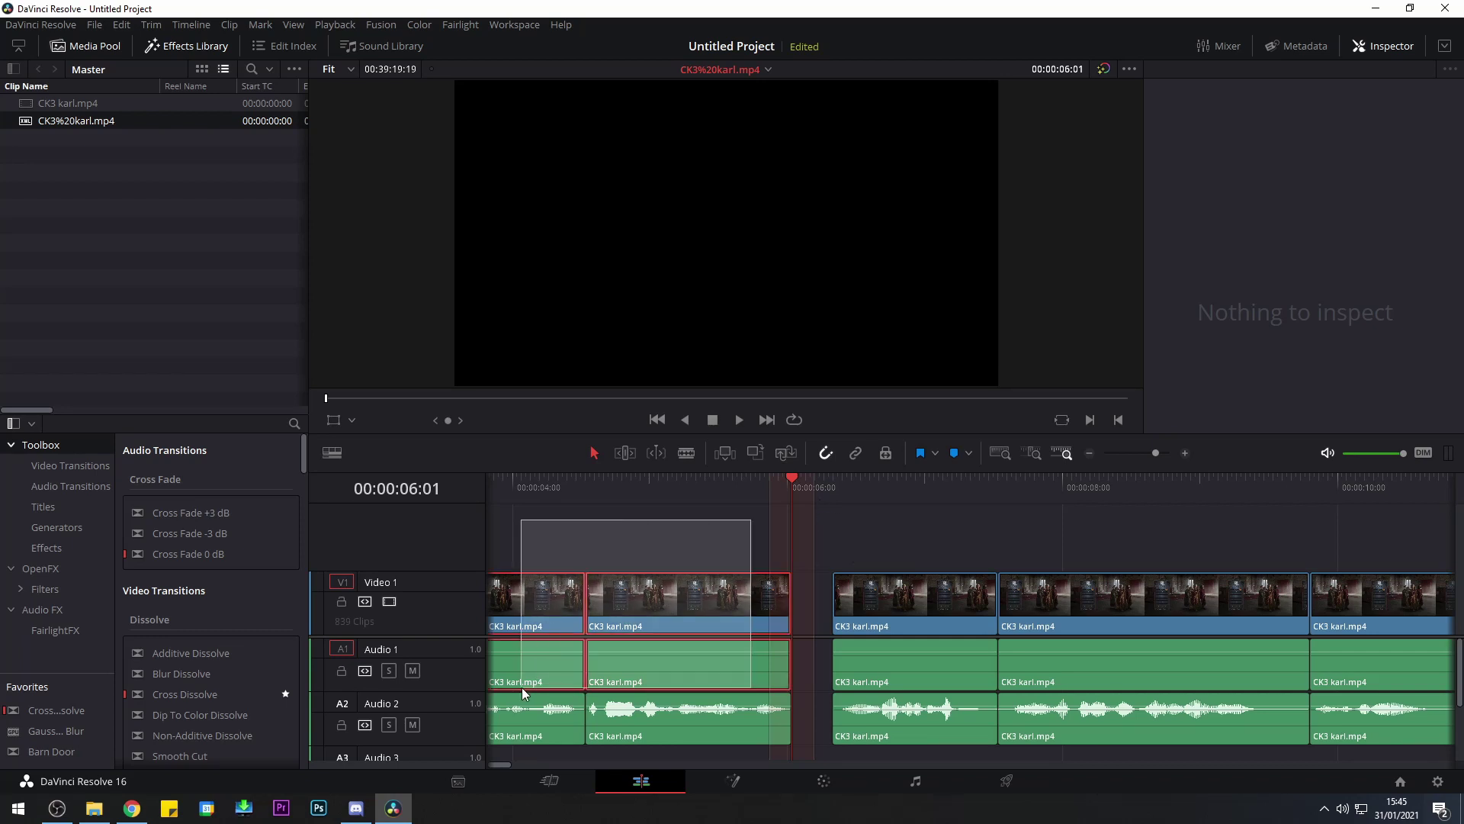
click(834, 551)
drag(856, 535, 1395, 709)
drag(923, 600, 882, 602)
click(854, 527)
scroll(853, 534, down, 2)
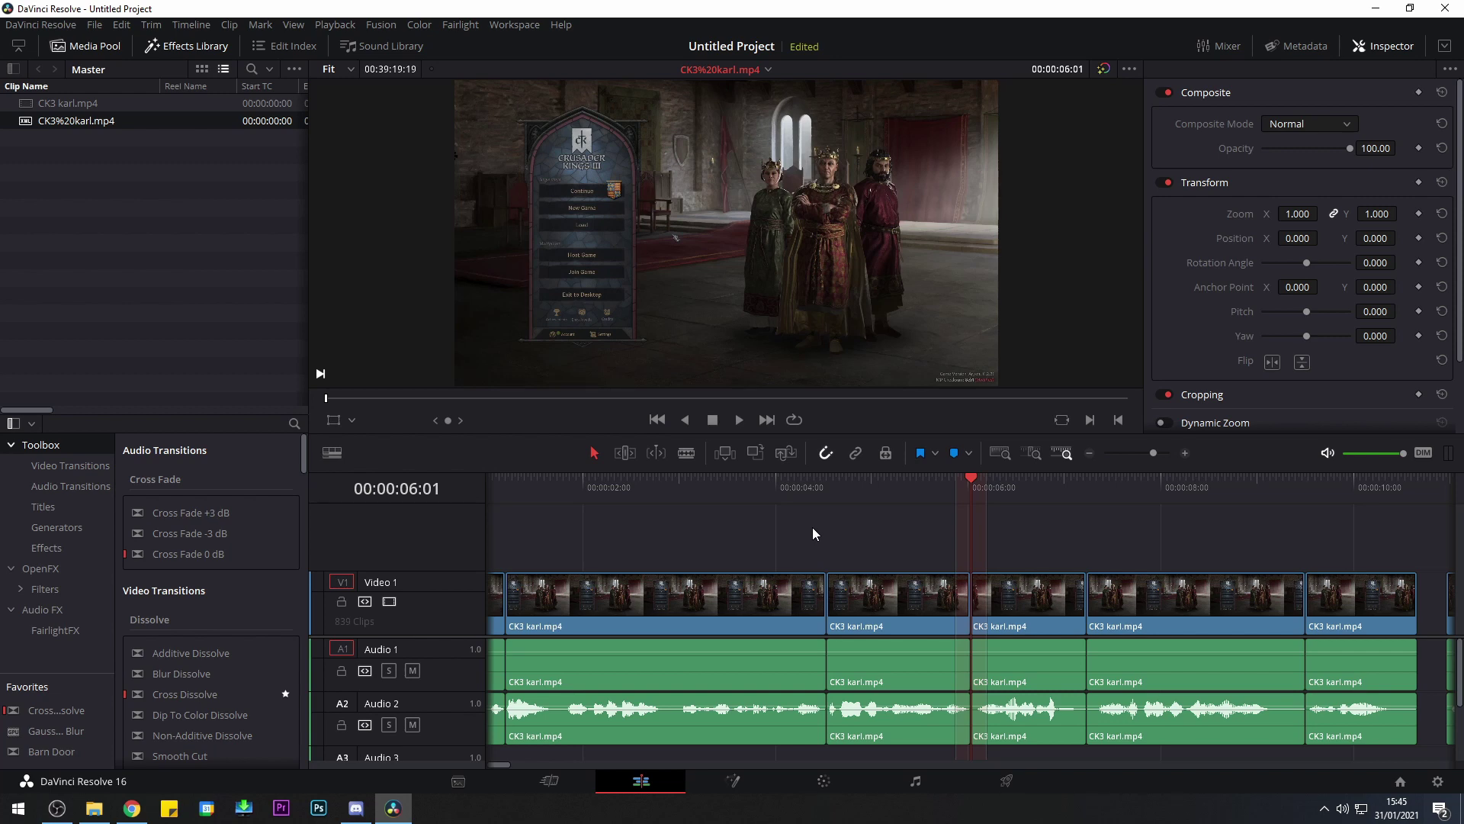
scroll(758, 610, down, 3)
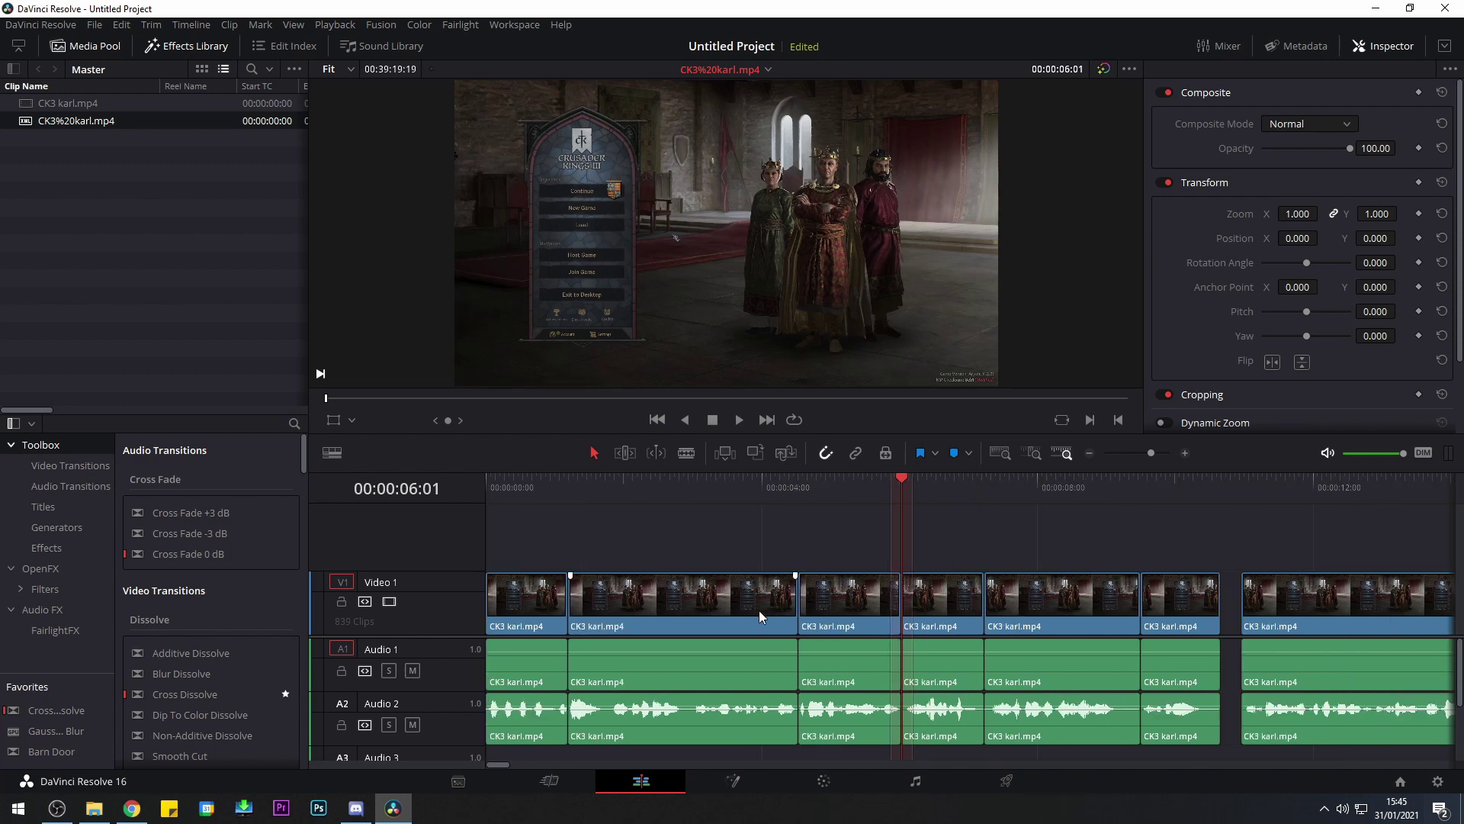
scroll(758, 611, up, 2)
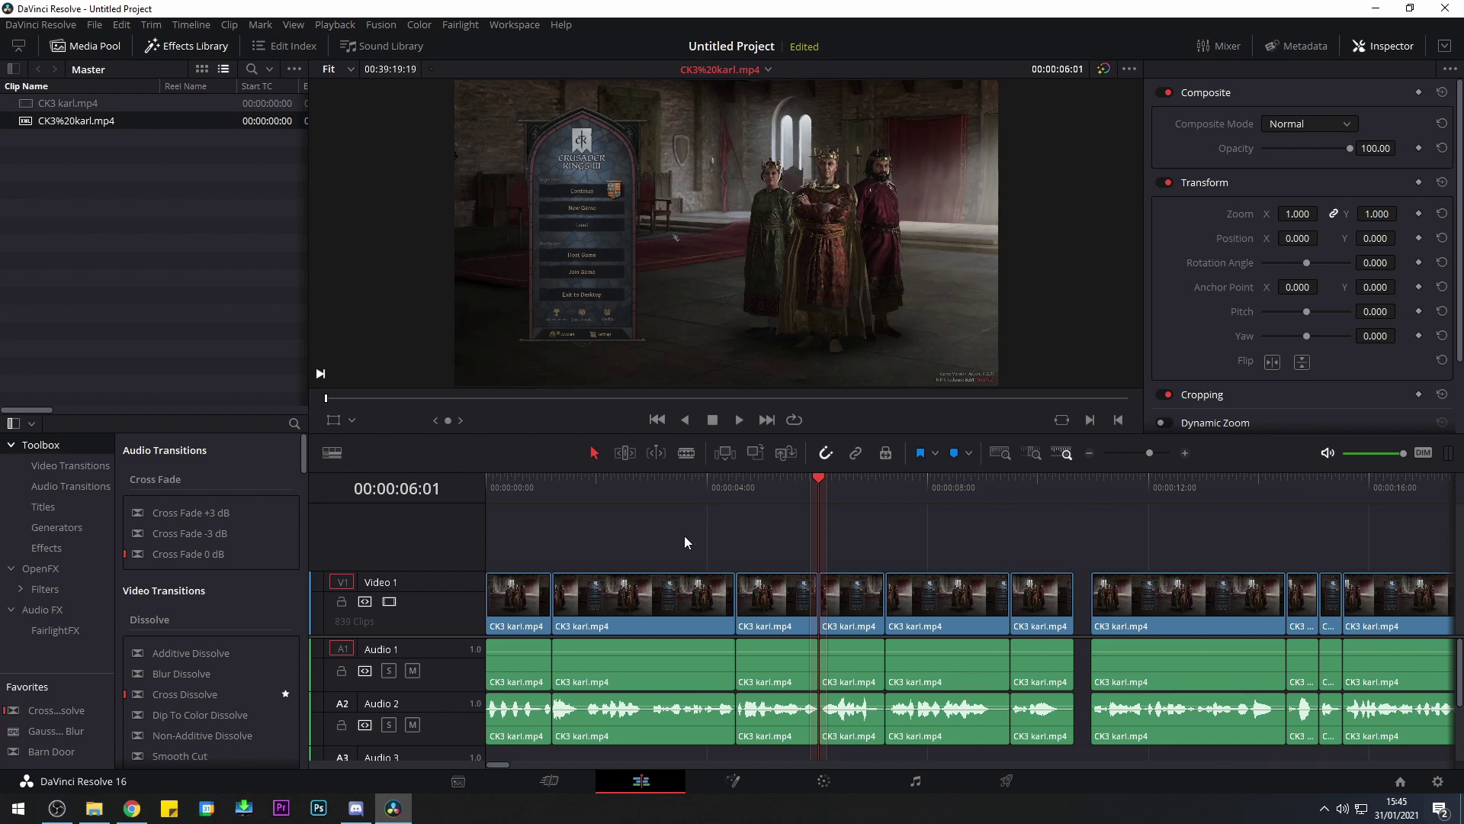
Review the commands assigned to the Q, W, A and L keys in Keyboard Customization, and close the dialog
key(ctrl+alt+k)
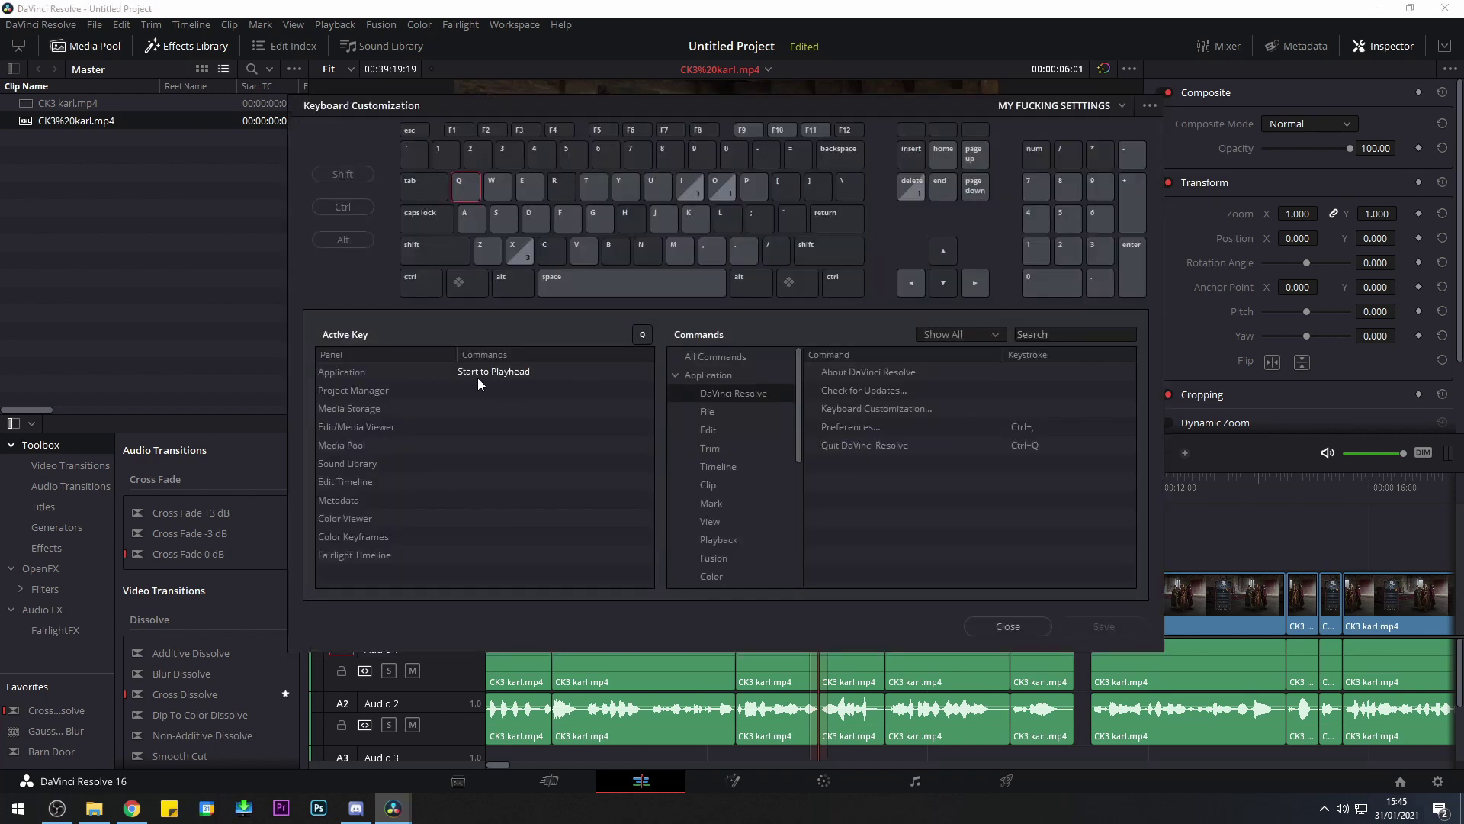
click(495, 195)
click(471, 219)
click(732, 217)
click(469, 217)
click(1007, 626)
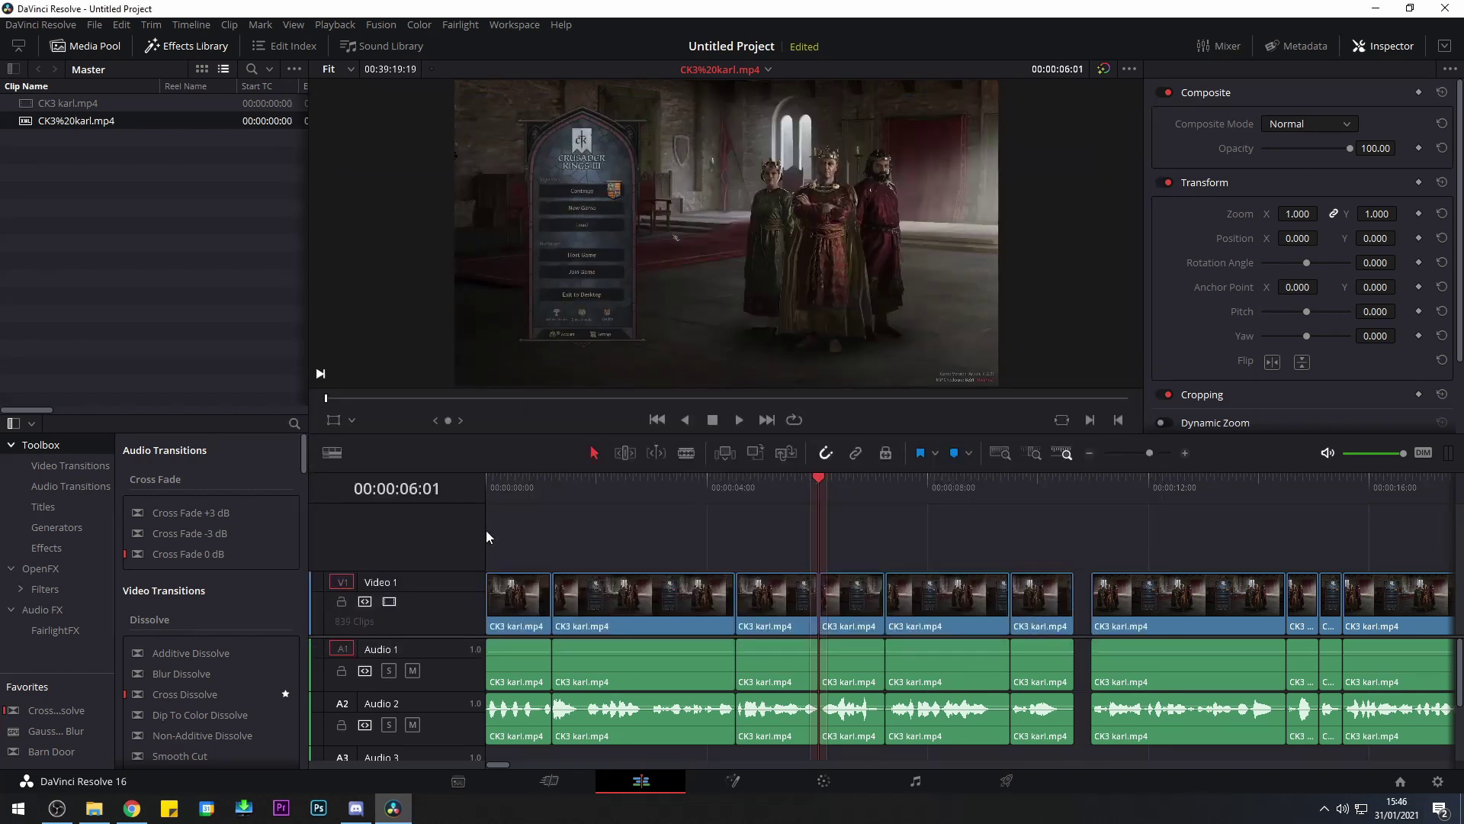
Move back and forth through the timeline, and place the playhead at 00:00:01:11
key(j)
key(l)
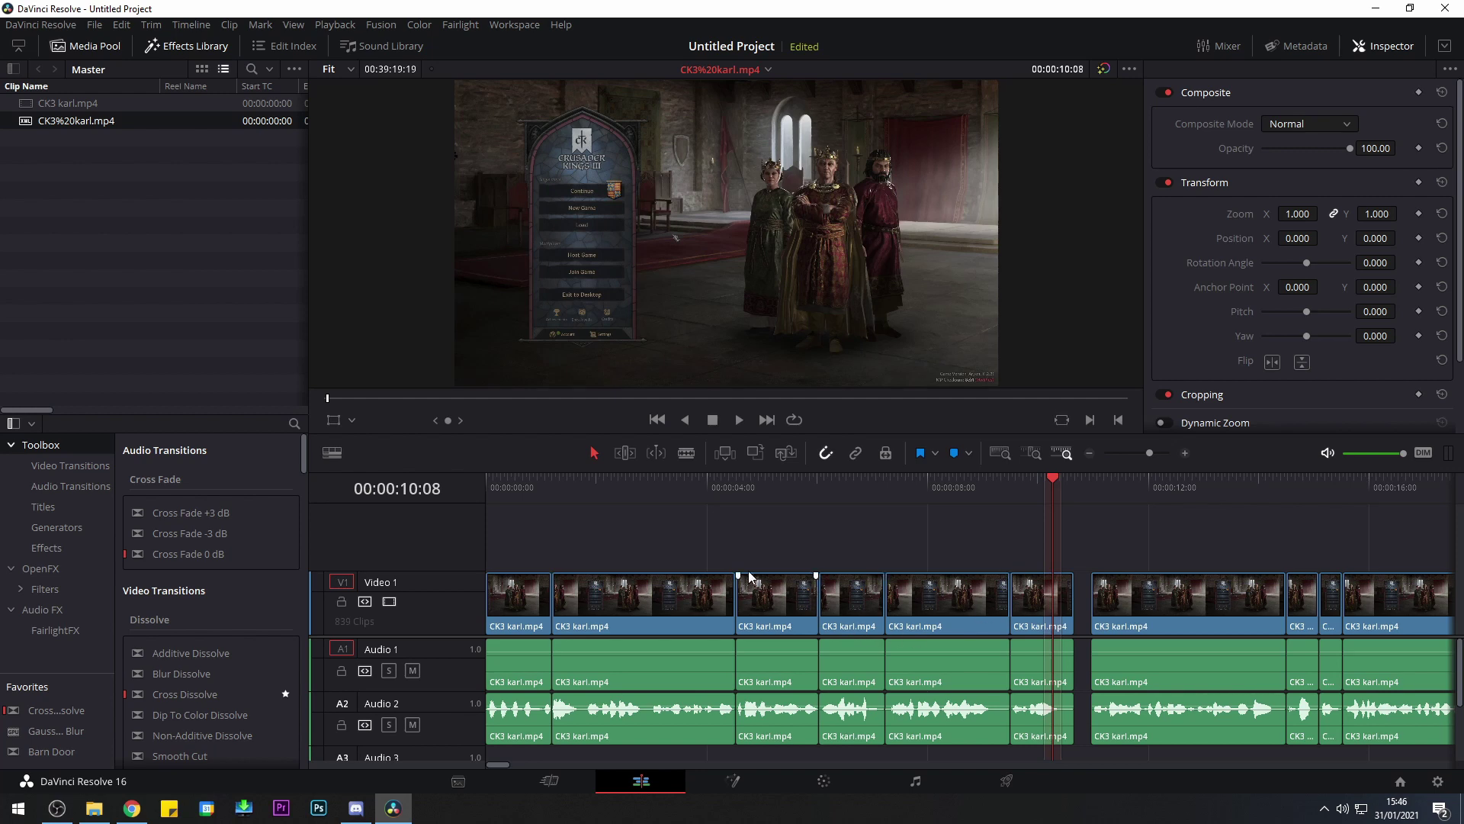
click(562, 479)
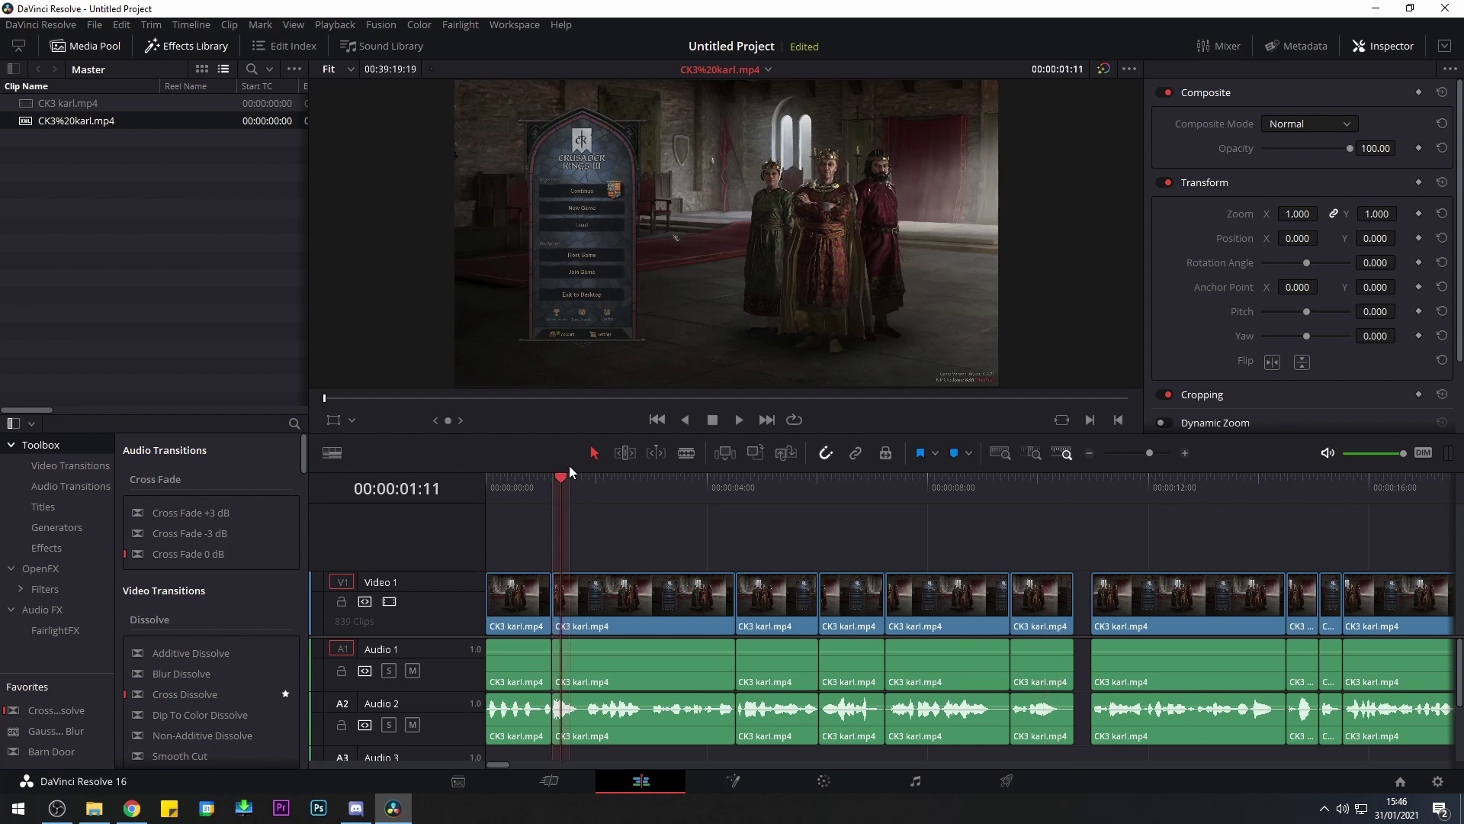
Review the commands assigned to the Z and X keys in Keyboard Customization, and close the dialog
key(ctrl+alt+k)
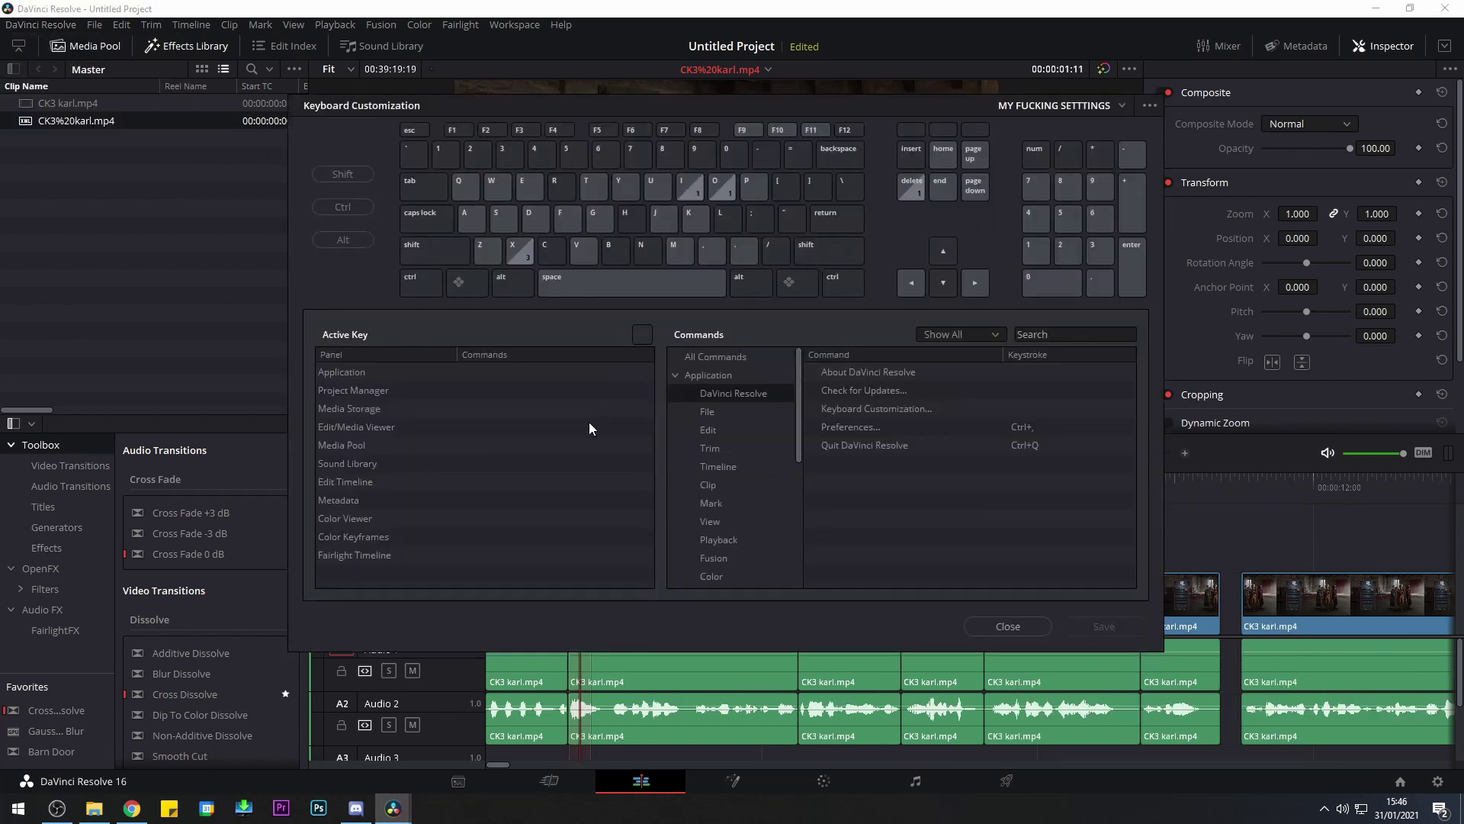
click(486, 250)
click(511, 261)
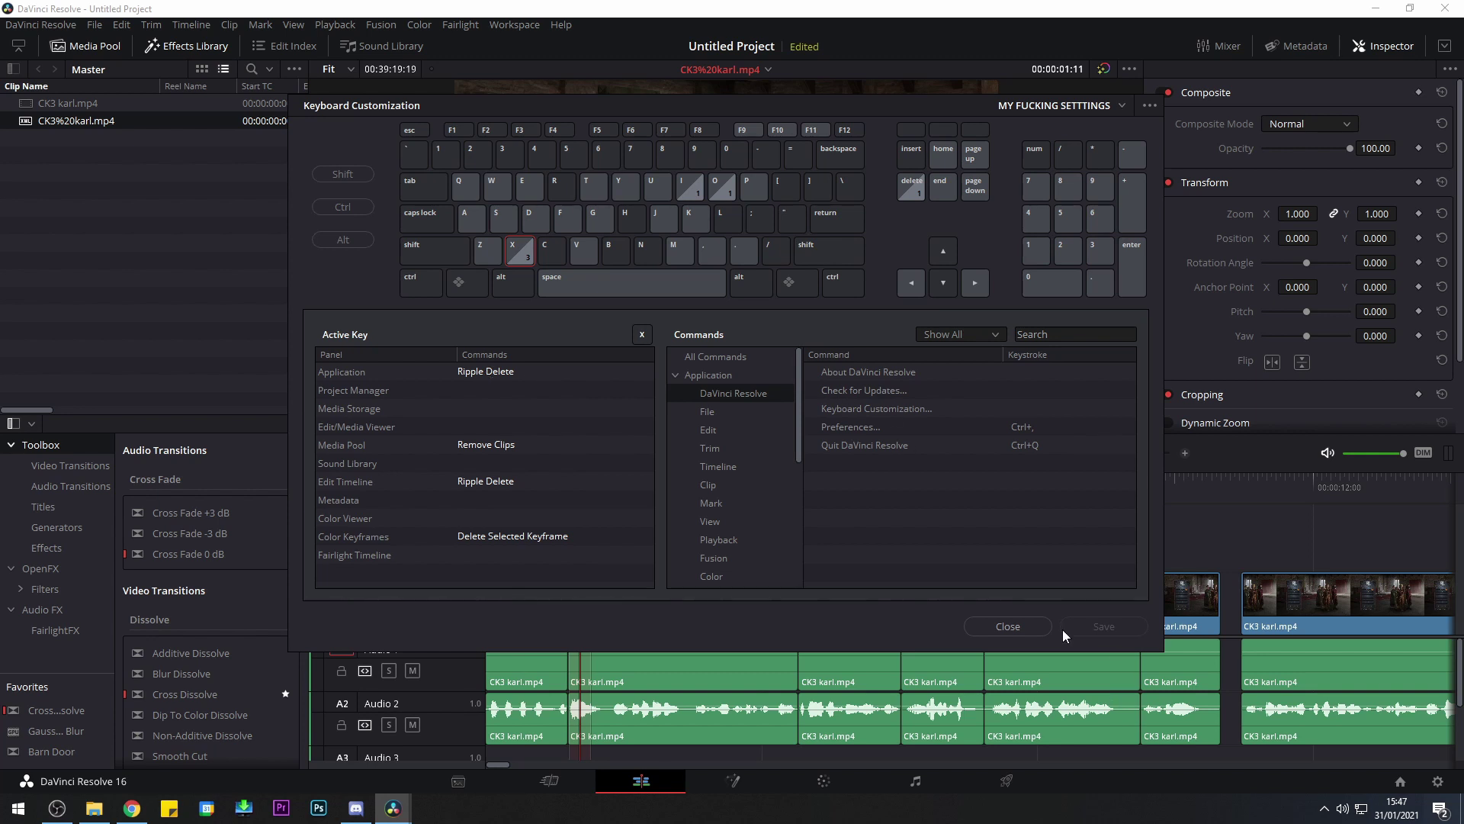
click(1007, 626)
Ripple delete the timeline's third clip together with its audio
click(854, 602)
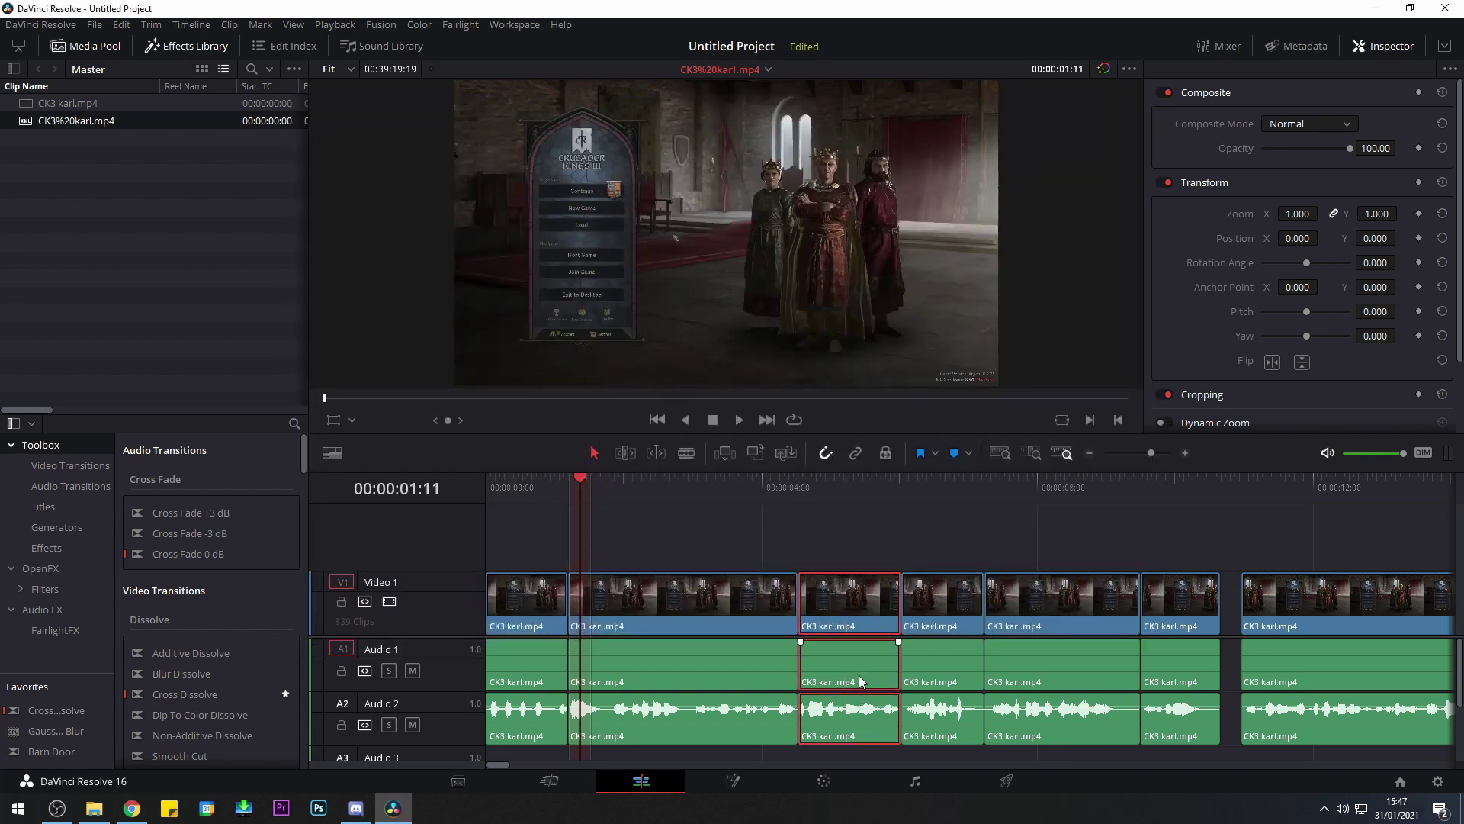
key(BackSpace)
key(Delete)
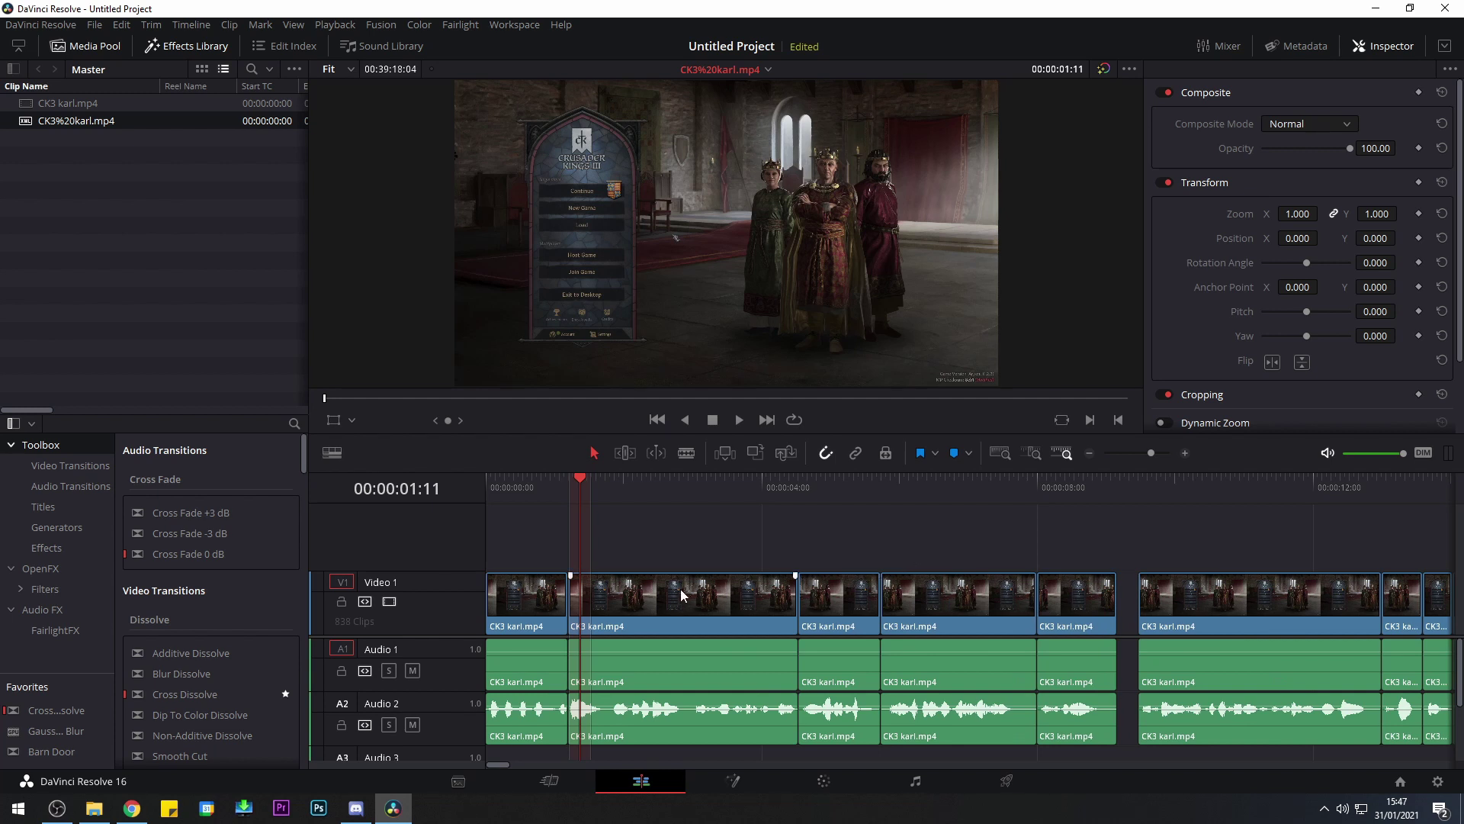
Ripple delete the empty gap after the fifth clip so the following clips join it
click(1136, 619)
key(Delete)
click(1123, 664)
key(Delete)
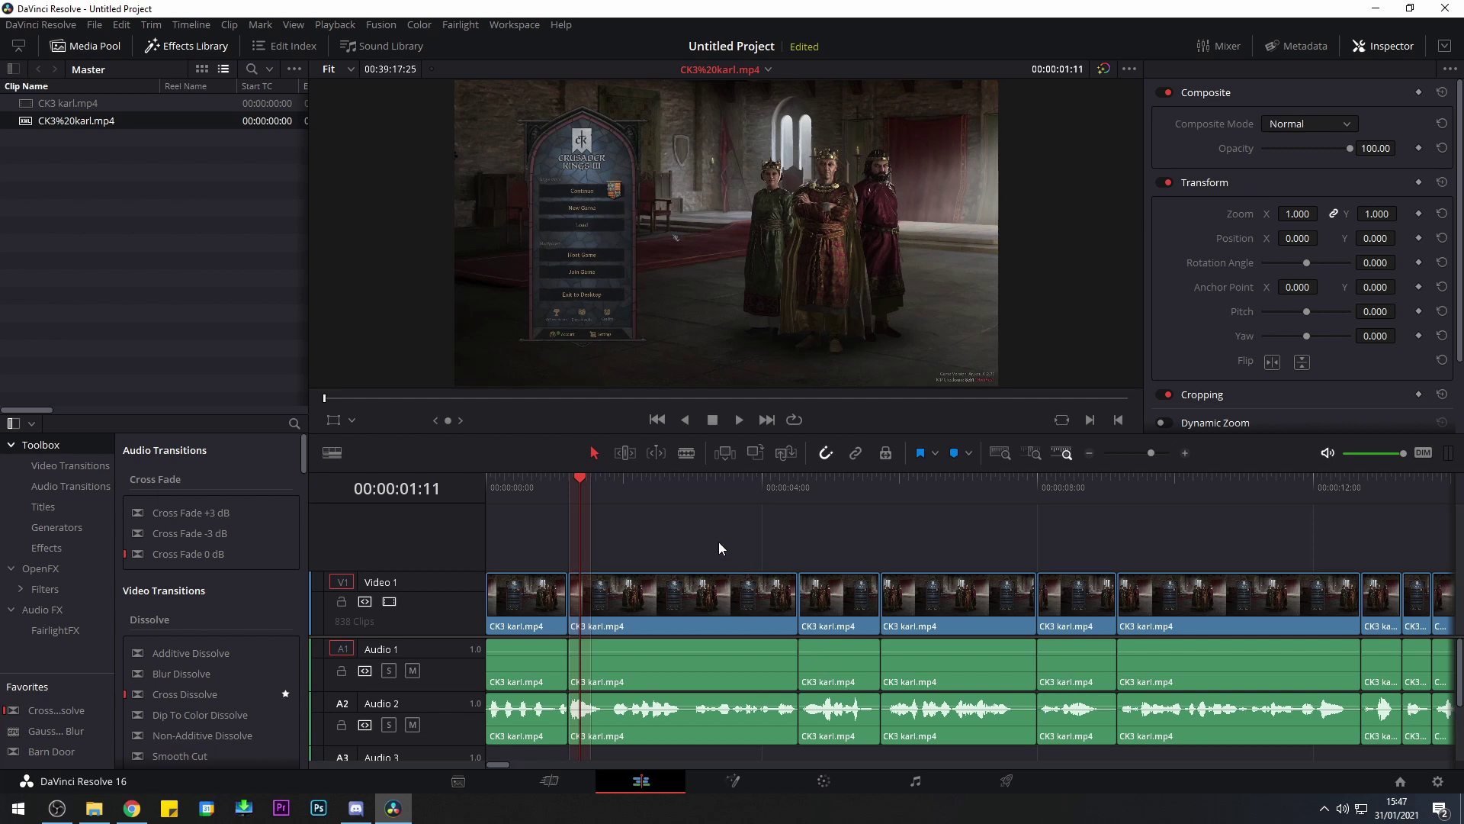
Split the second clip at 00:00:01:23 and at a point further along, and remove the middle piece with its gap
drag(682, 499, 607, 495)
key(ctrl+b)
key(ctrl+b)
click(648, 671)
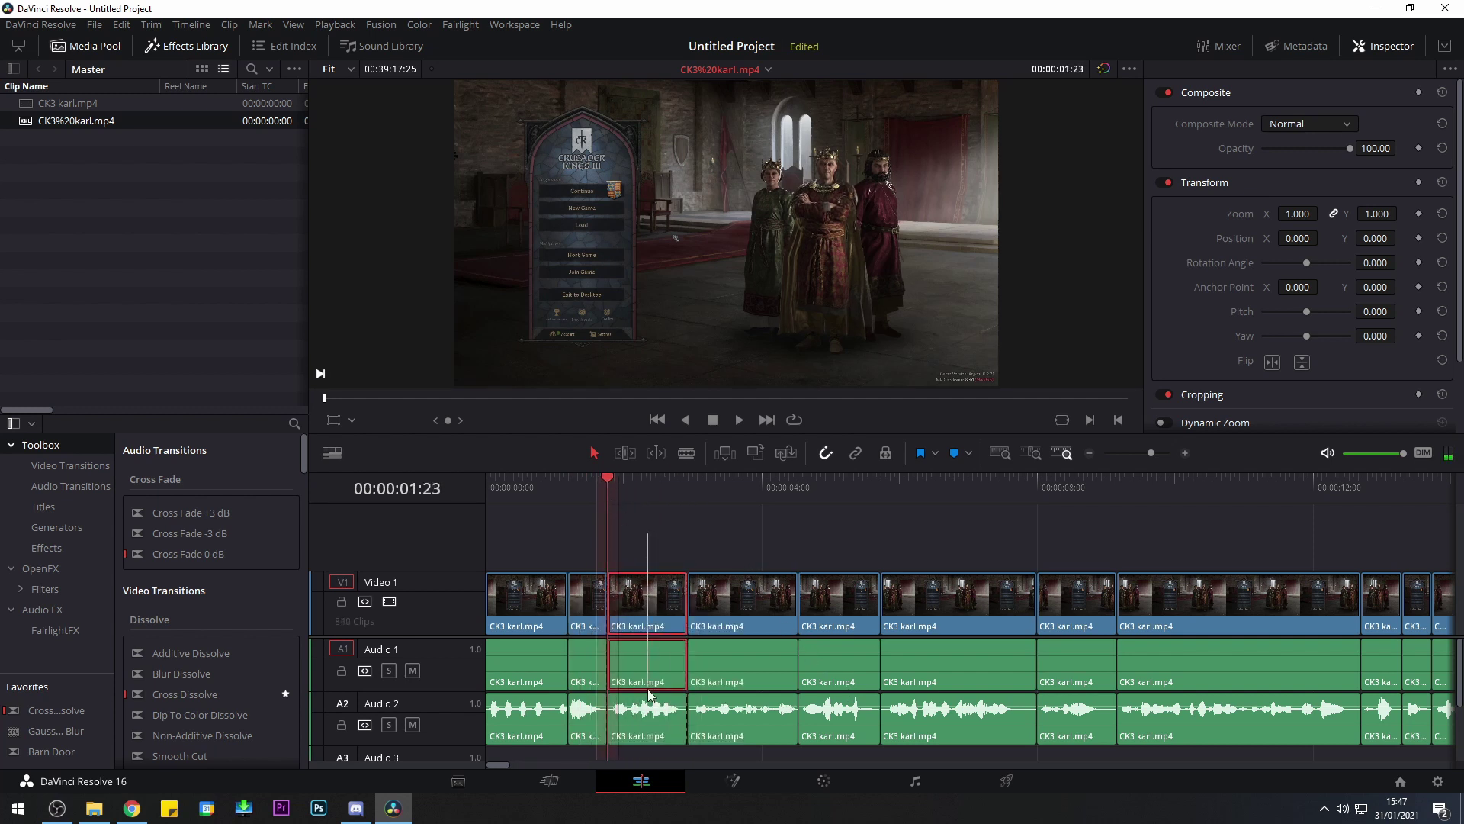
key(Delete)
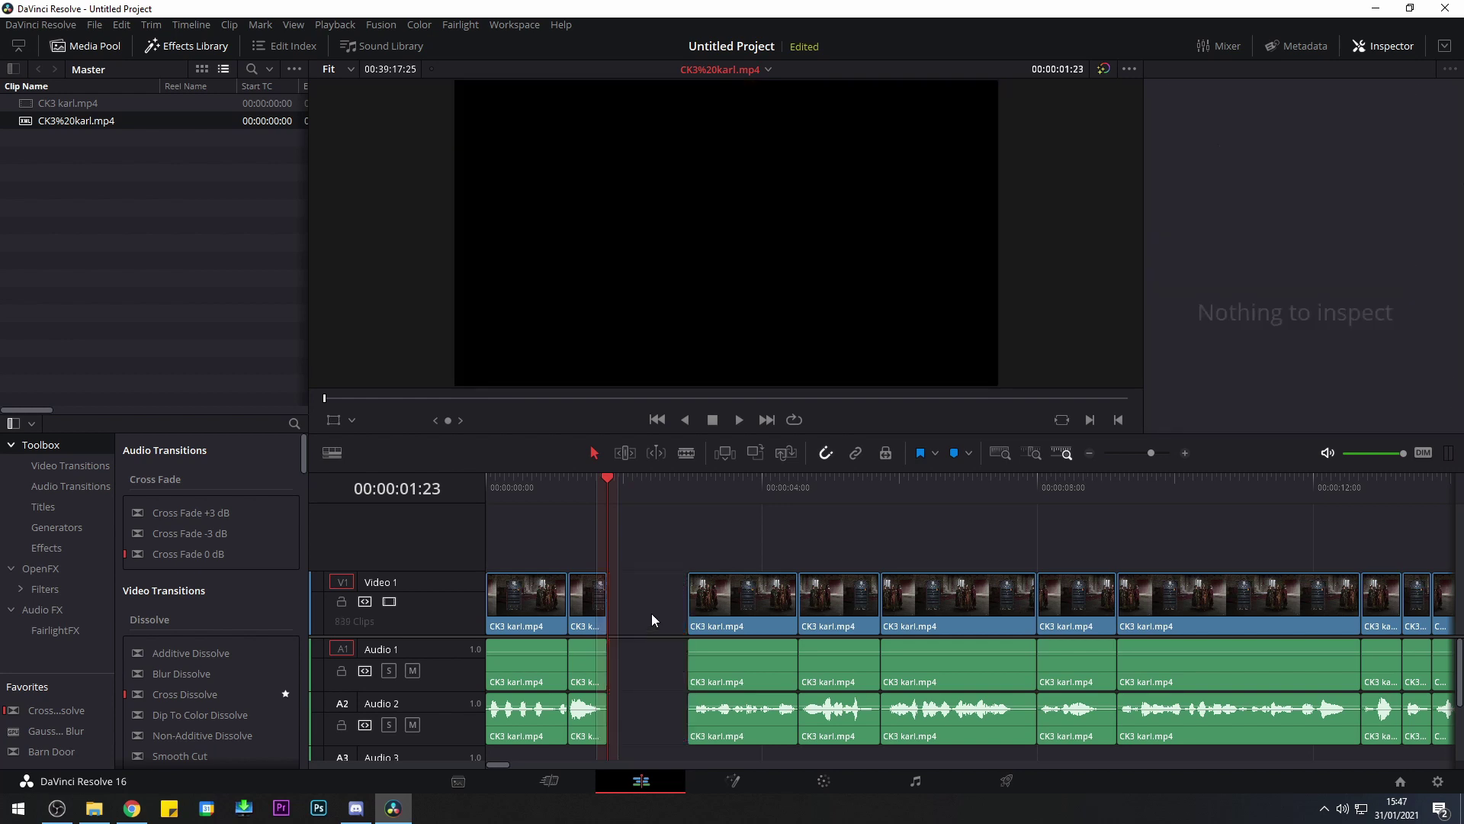
key(Delete)
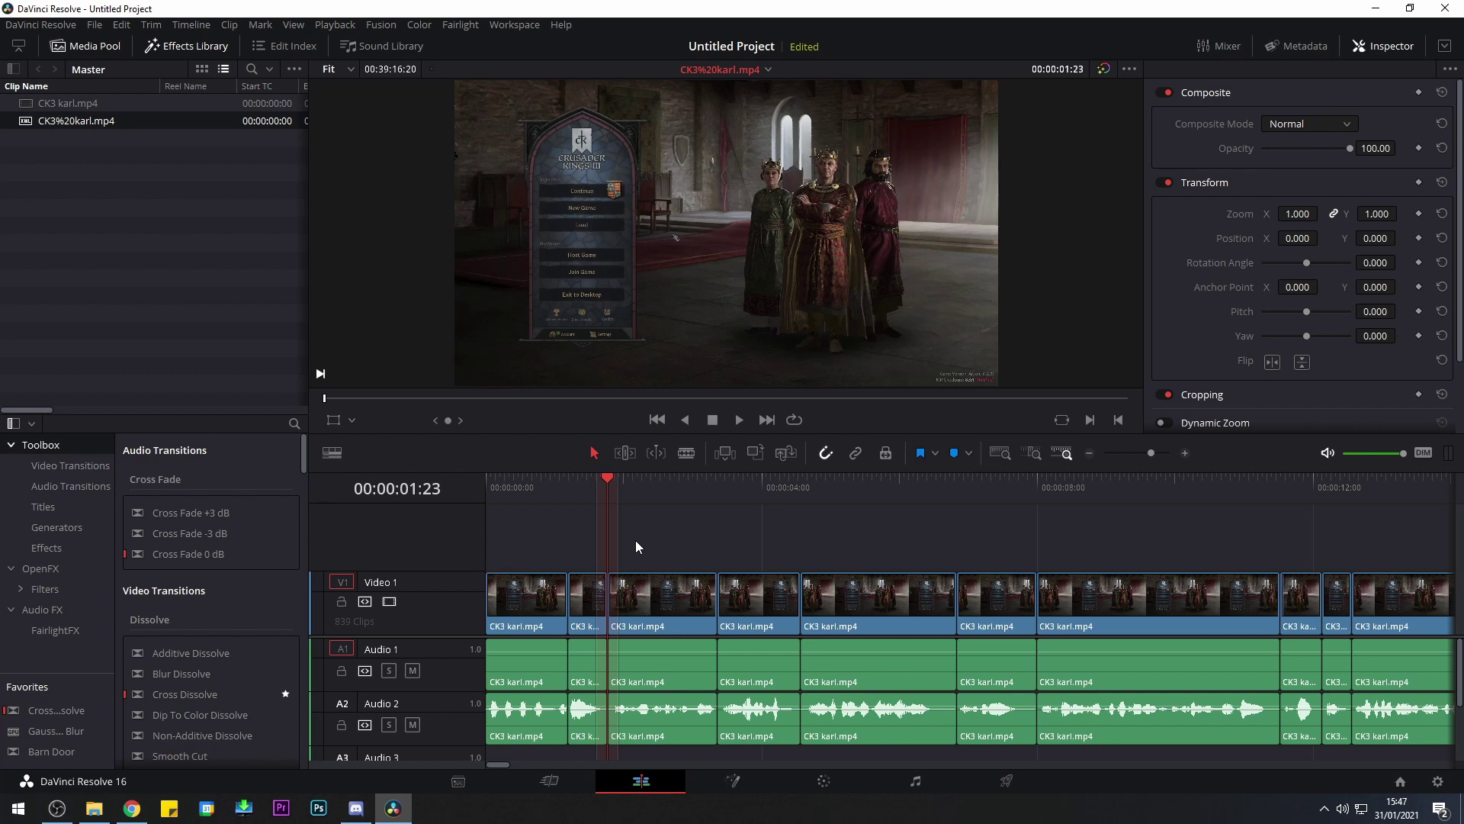
Look up the X and Z key assignments again in Keyboard Customization, and close the dialog
click(41, 24)
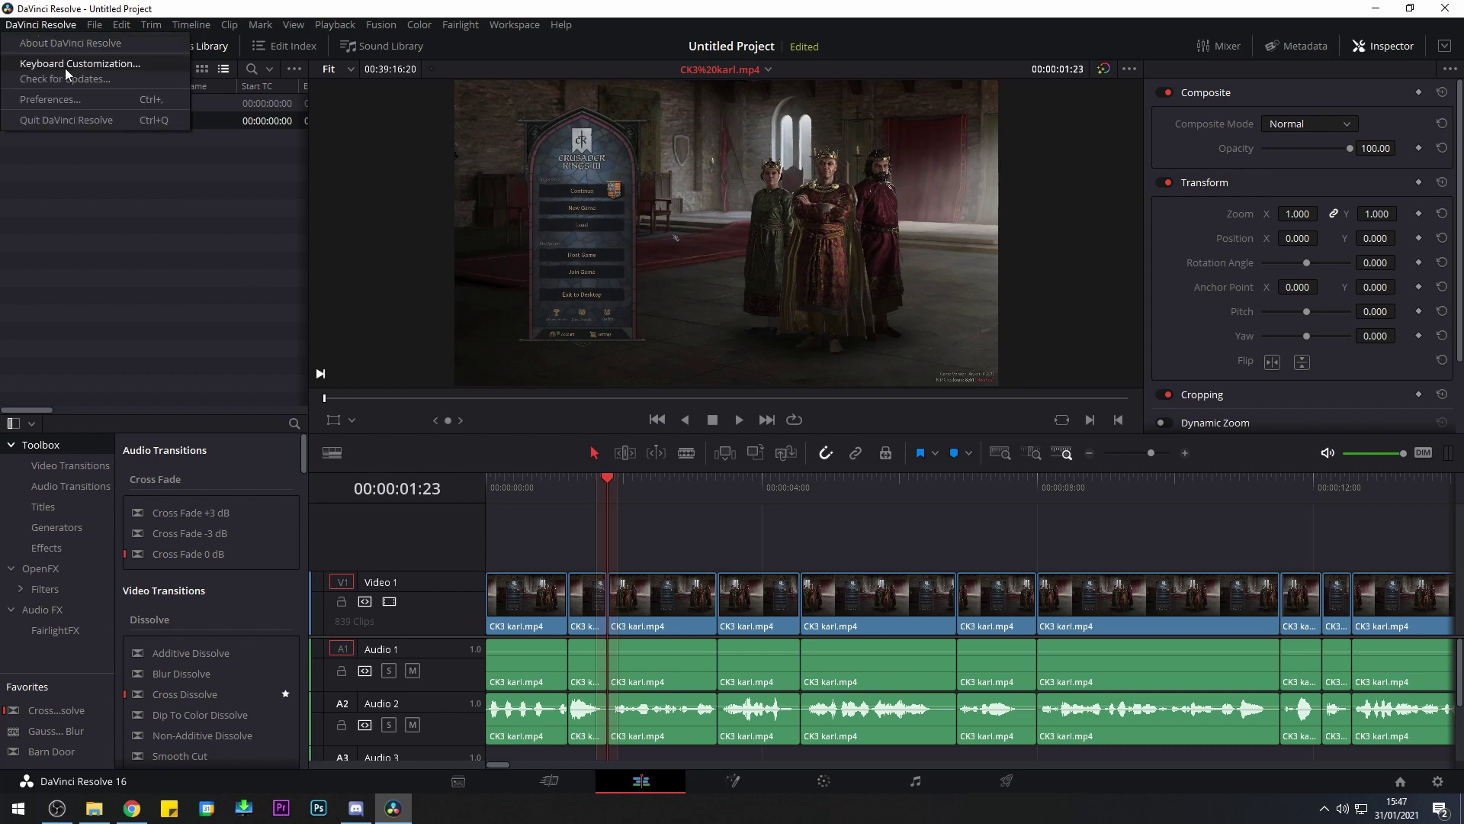
click(66, 67)
click(516, 251)
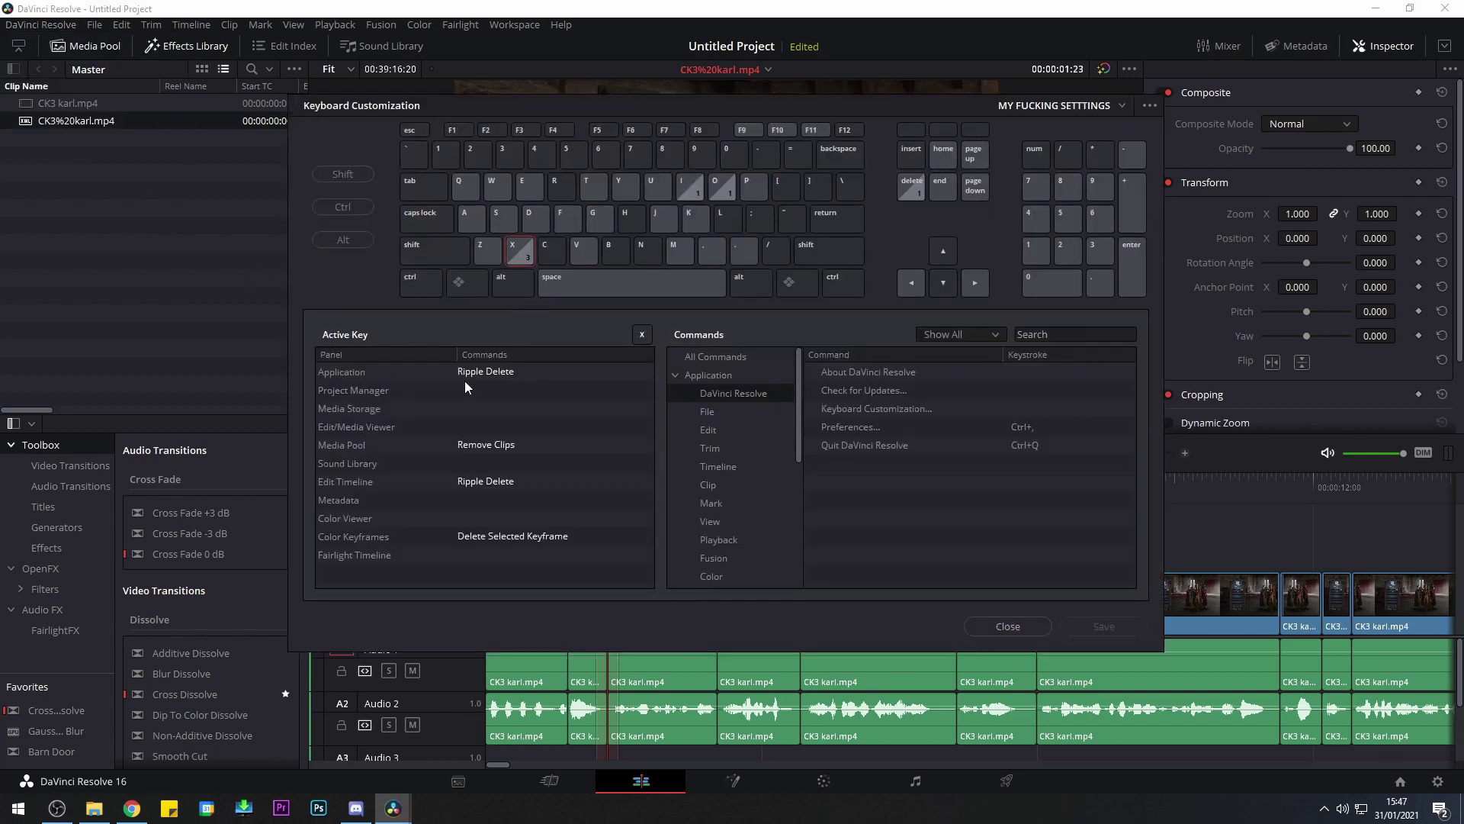
click(486, 253)
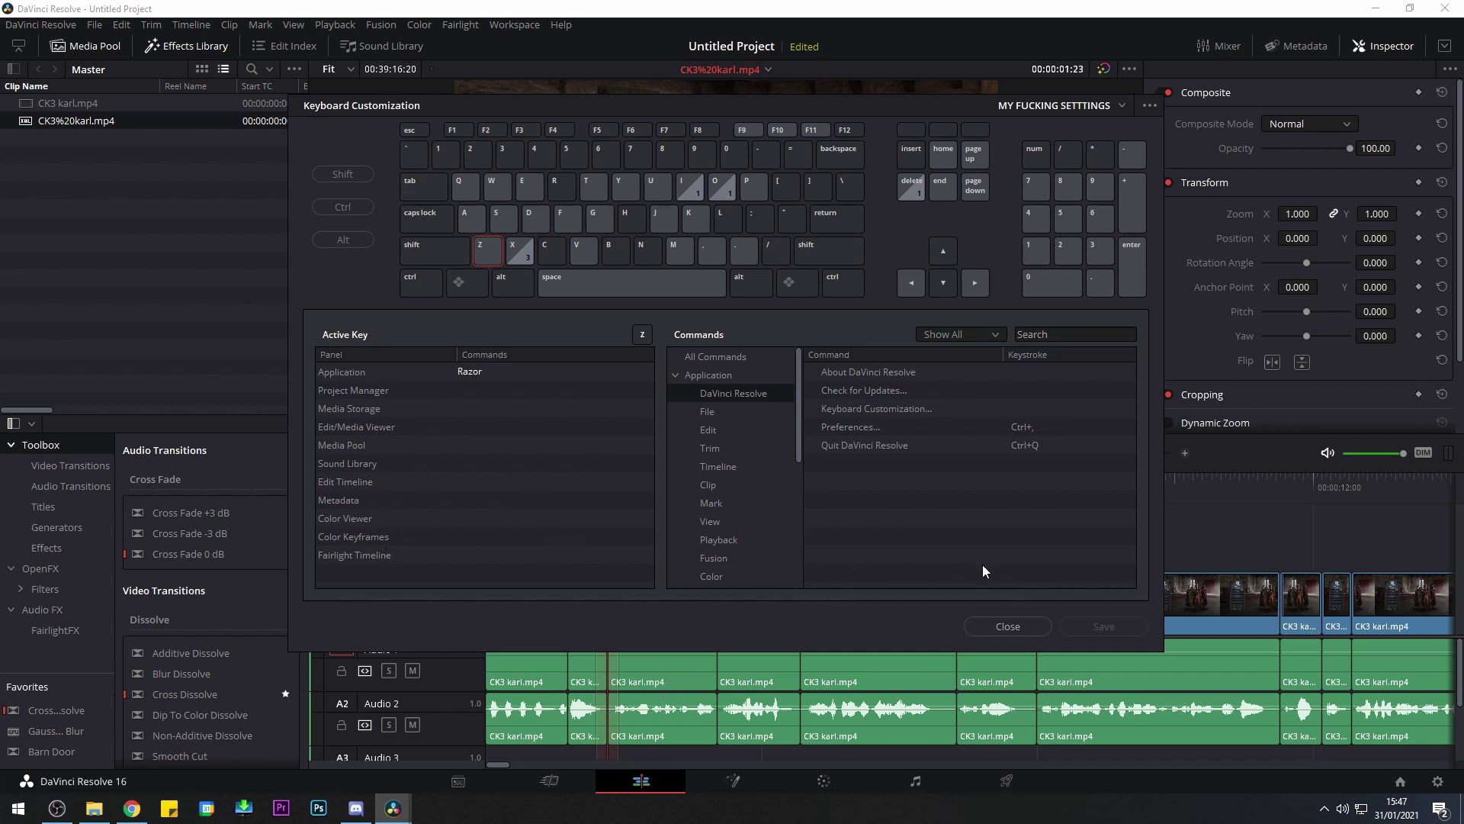
click(1007, 626)
Split the fifth clip at 00:00:06:15 and ripple delete the short piece after the split
scroll(902, 679, up, 2)
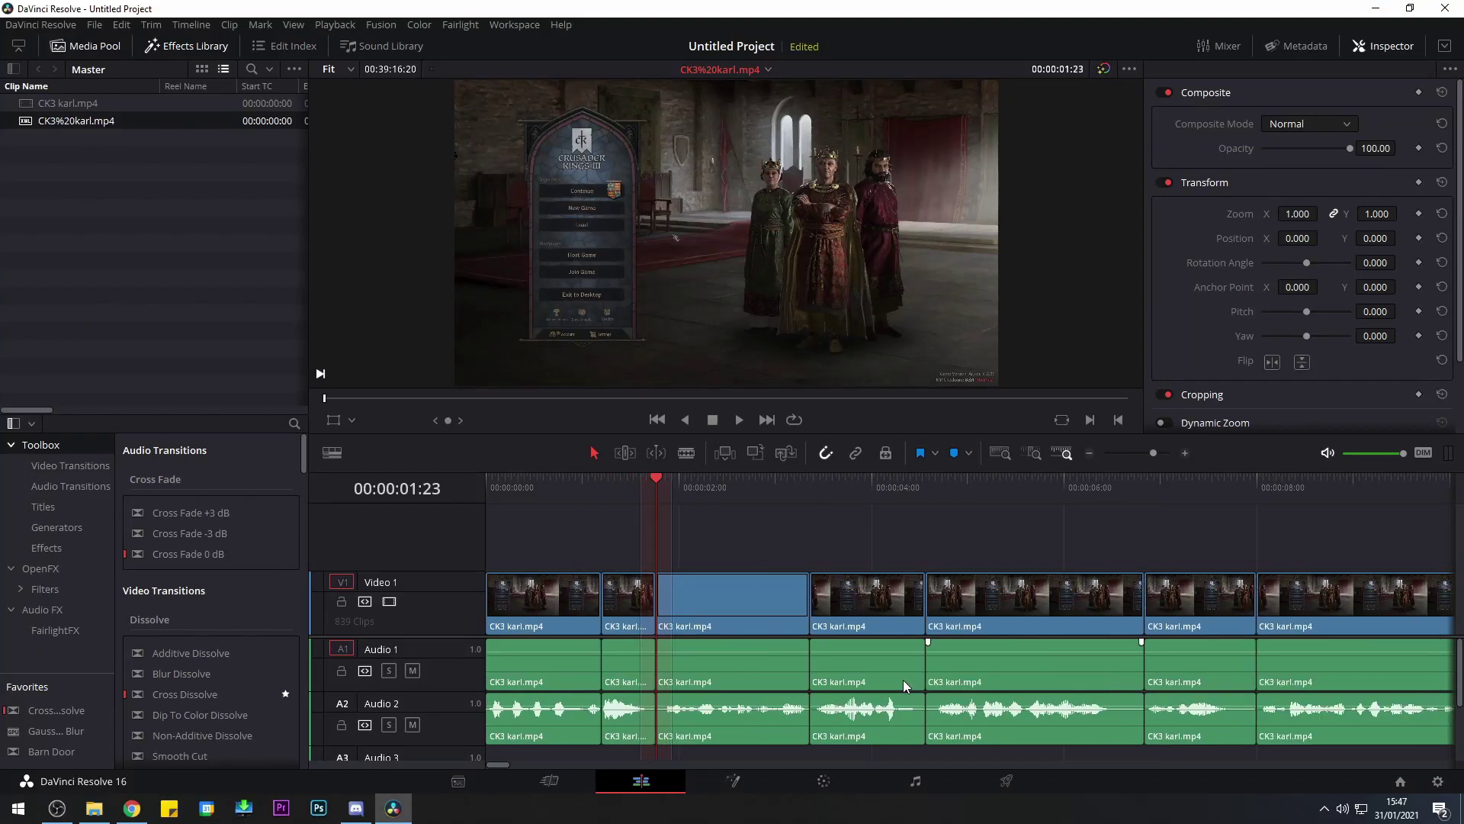
drag(1054, 489, 1113, 478)
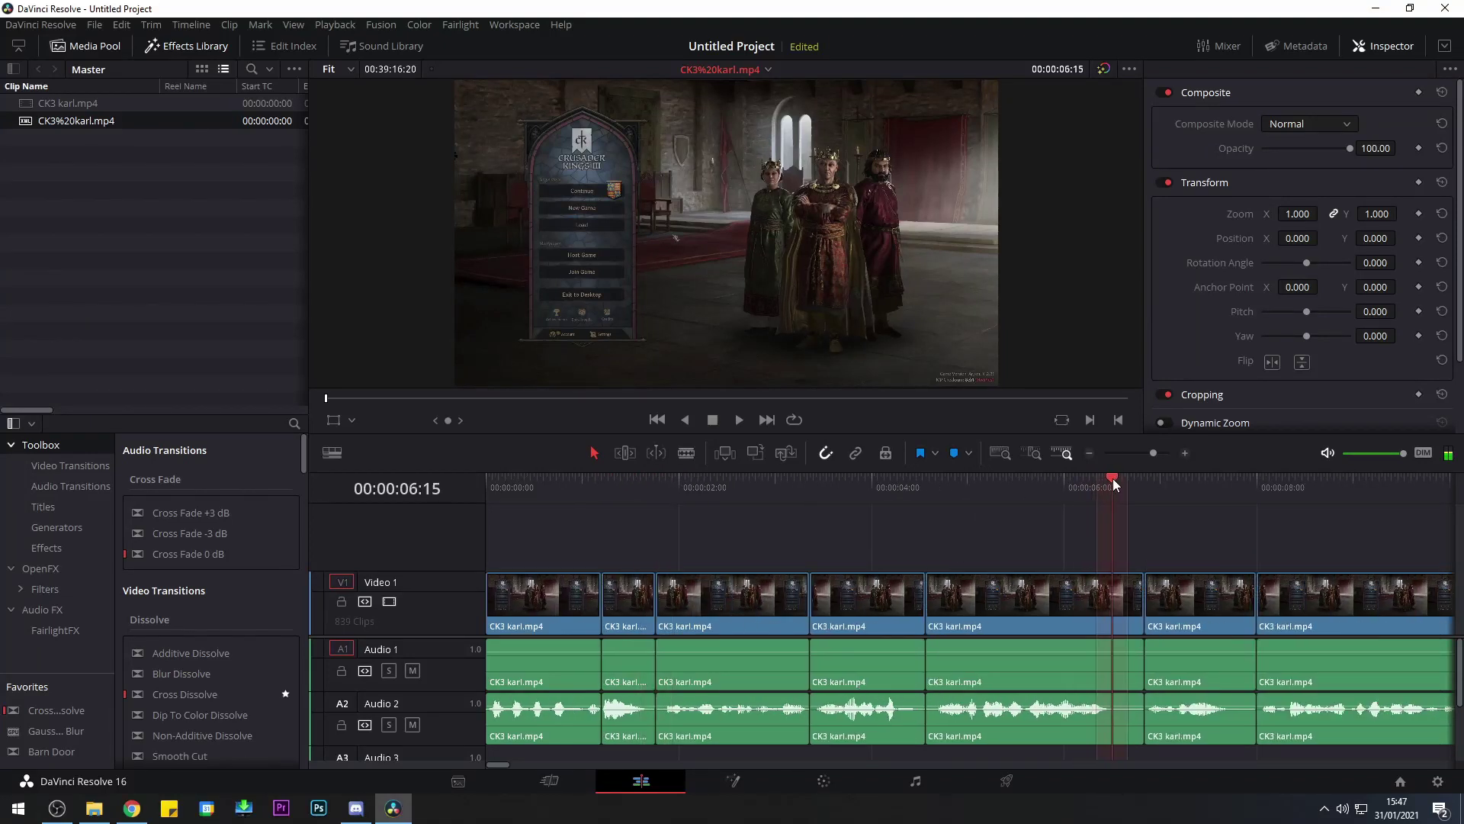
scroll(1242, 561, up, 1)
scroll(1242, 560, up, 1)
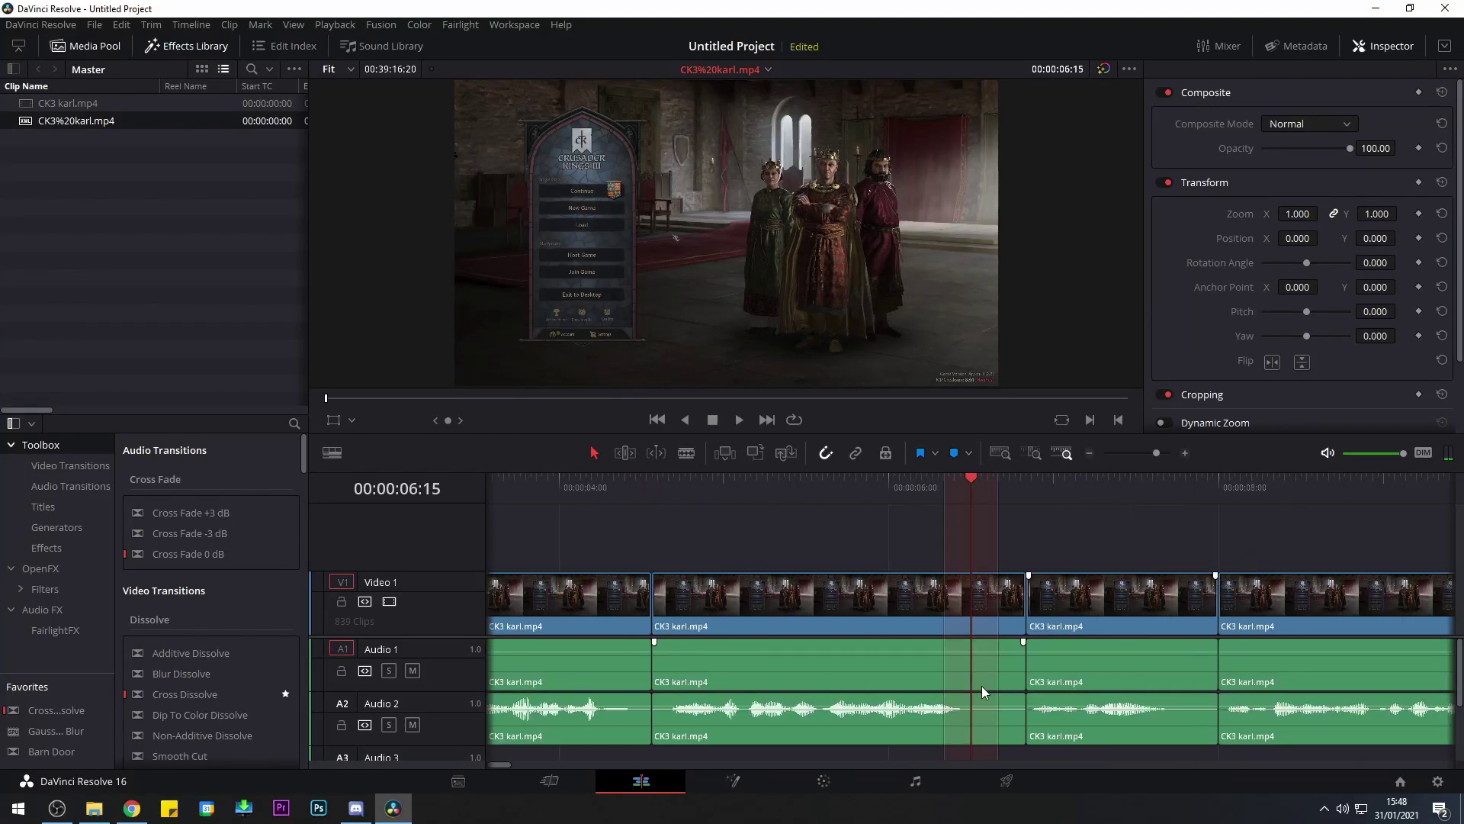
key(ctrl+b)
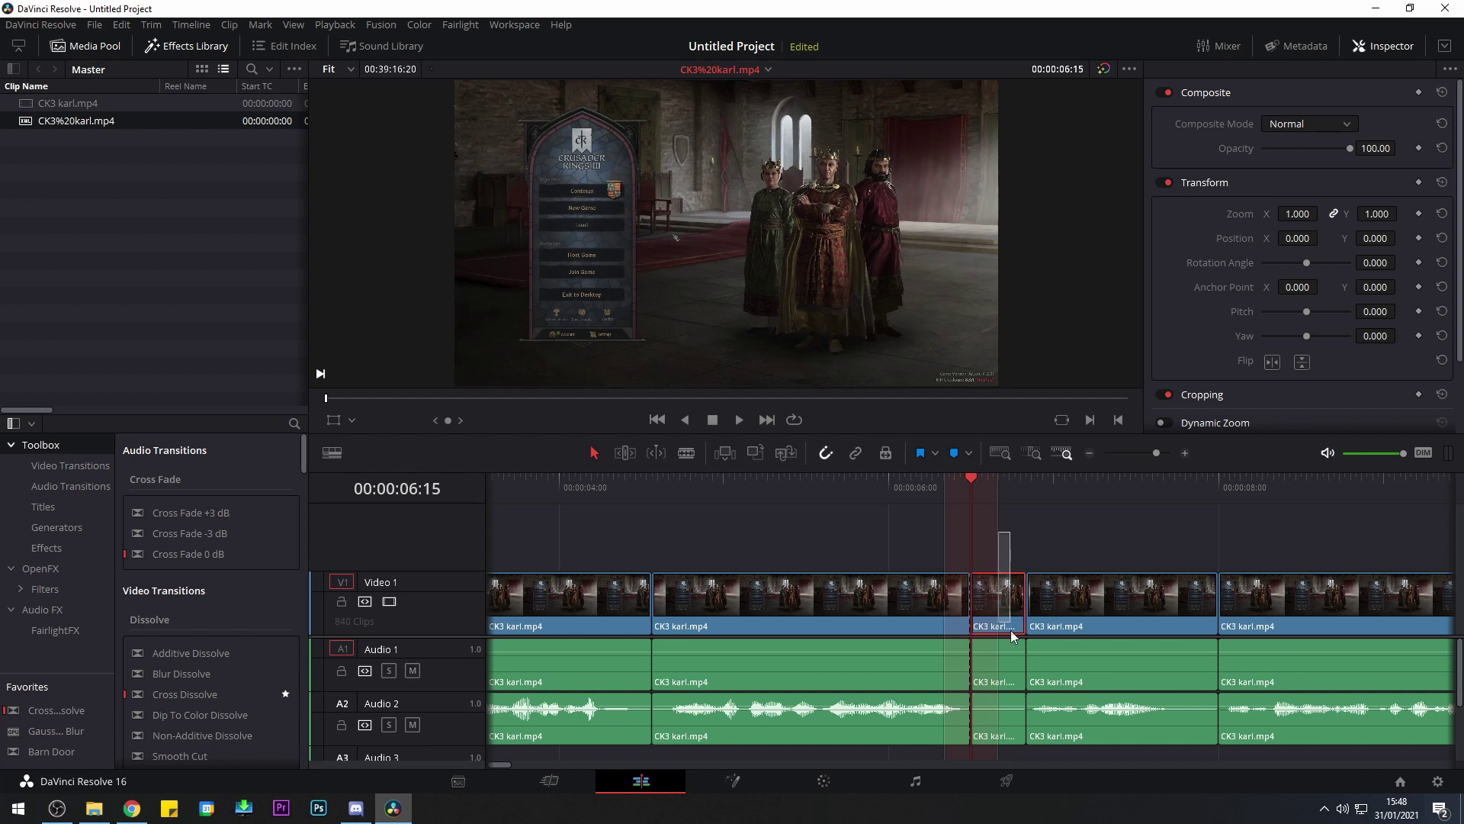
click(1010, 713)
key(Delete)
Ripple trim the end of the clip starting at 00:00:06:15, and the end of the short second clip to 00:00:01:18
scroll(990, 529, down, 2)
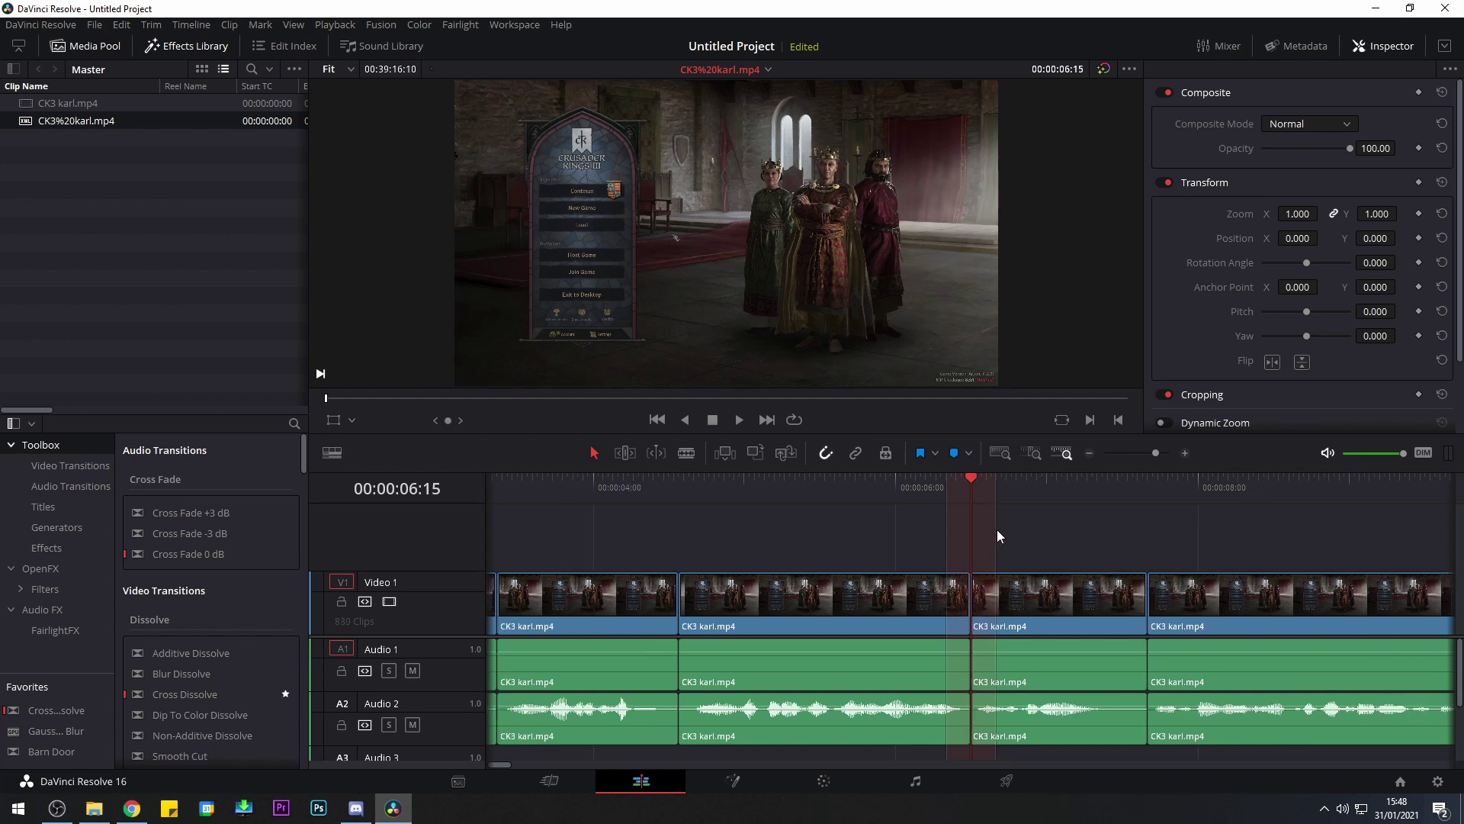
click(1093, 491)
key(ctrl+z)
scroll(909, 619, down, 5)
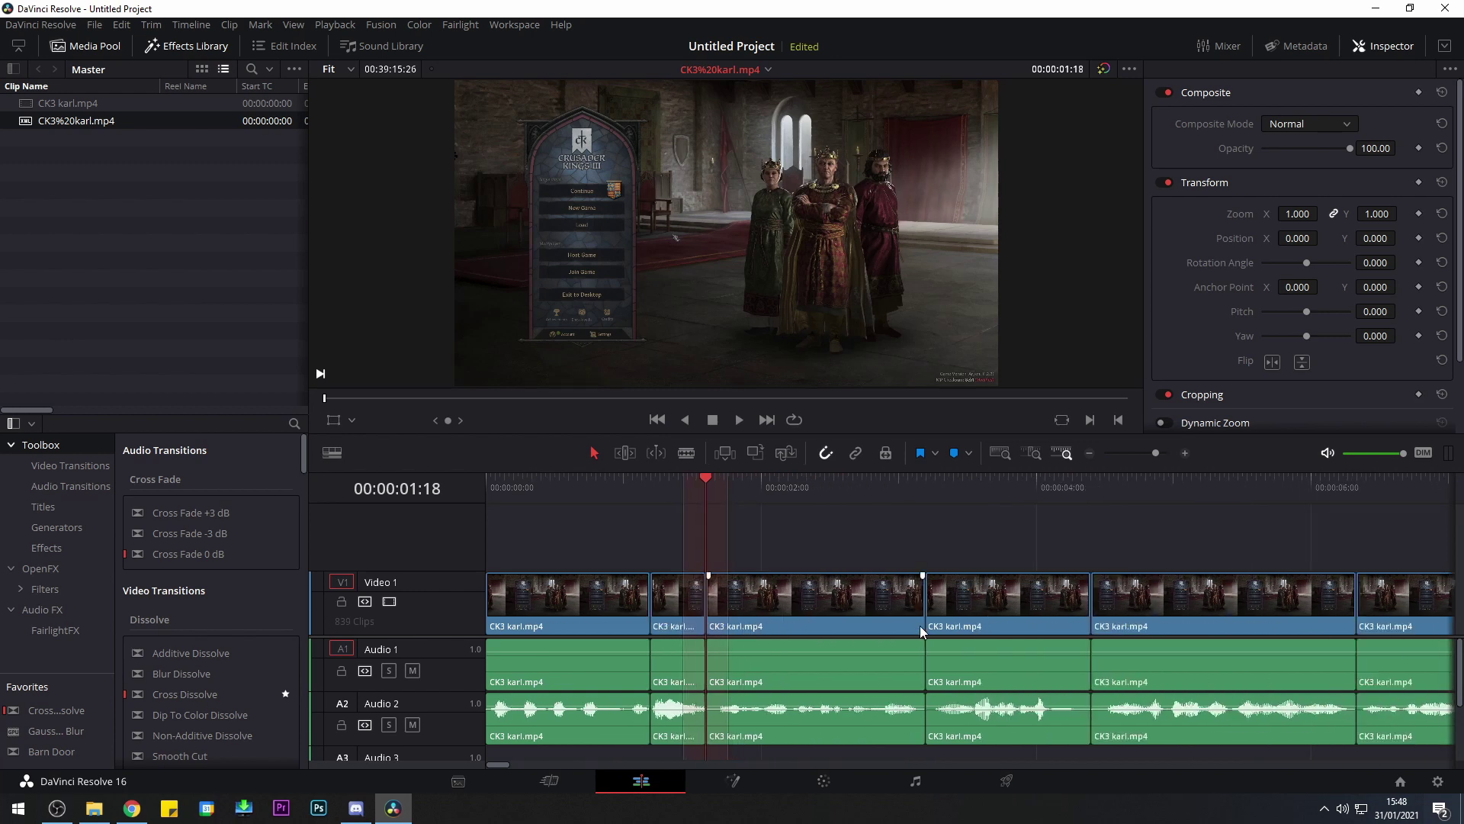
Ripple trim the end of the clip just before the 00:00:07:06 cut back to 00:00:06:21
scroll(1003, 668, up, 5)
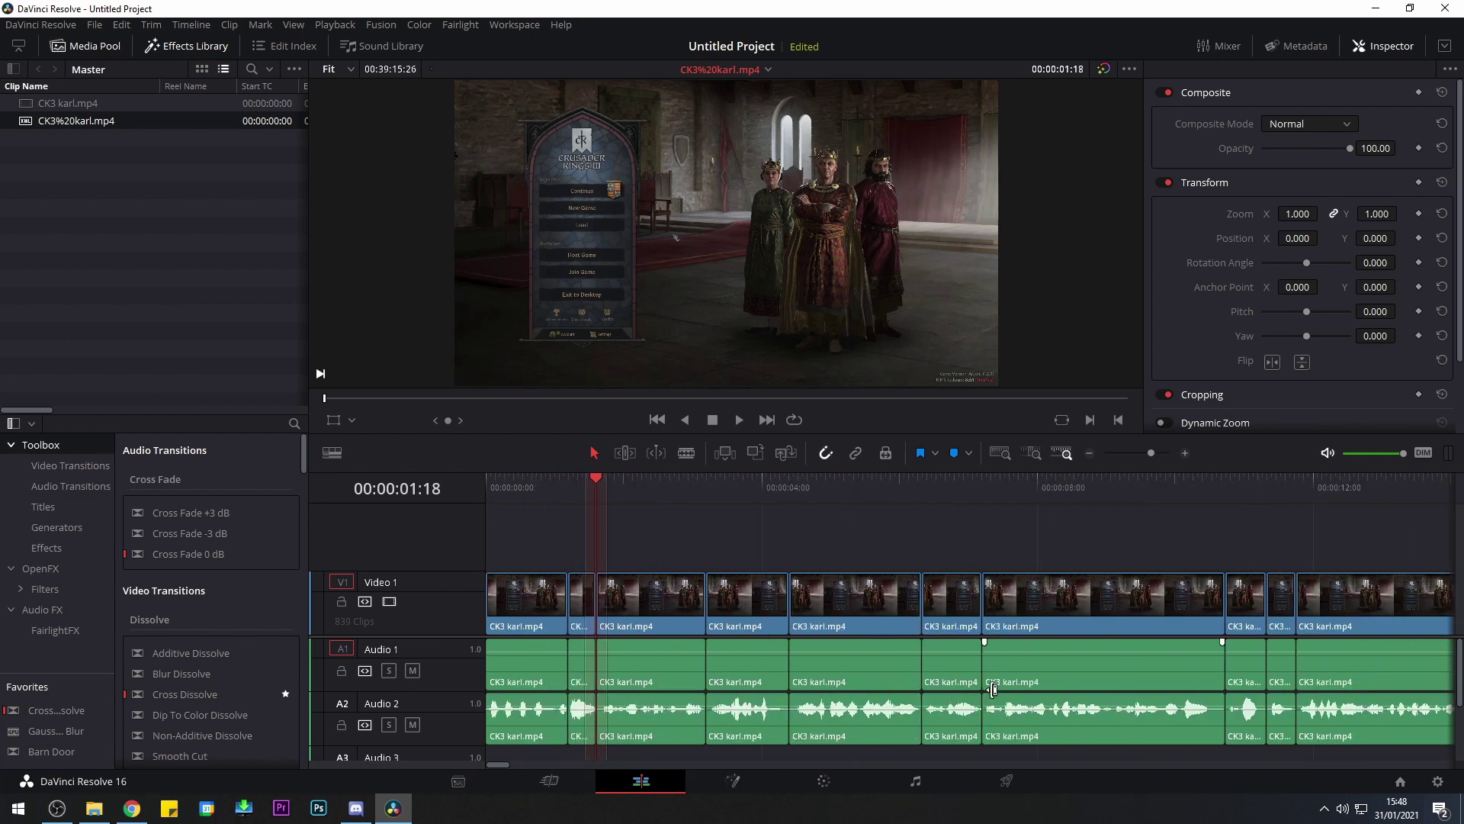
scroll(1067, 603, up, 2)
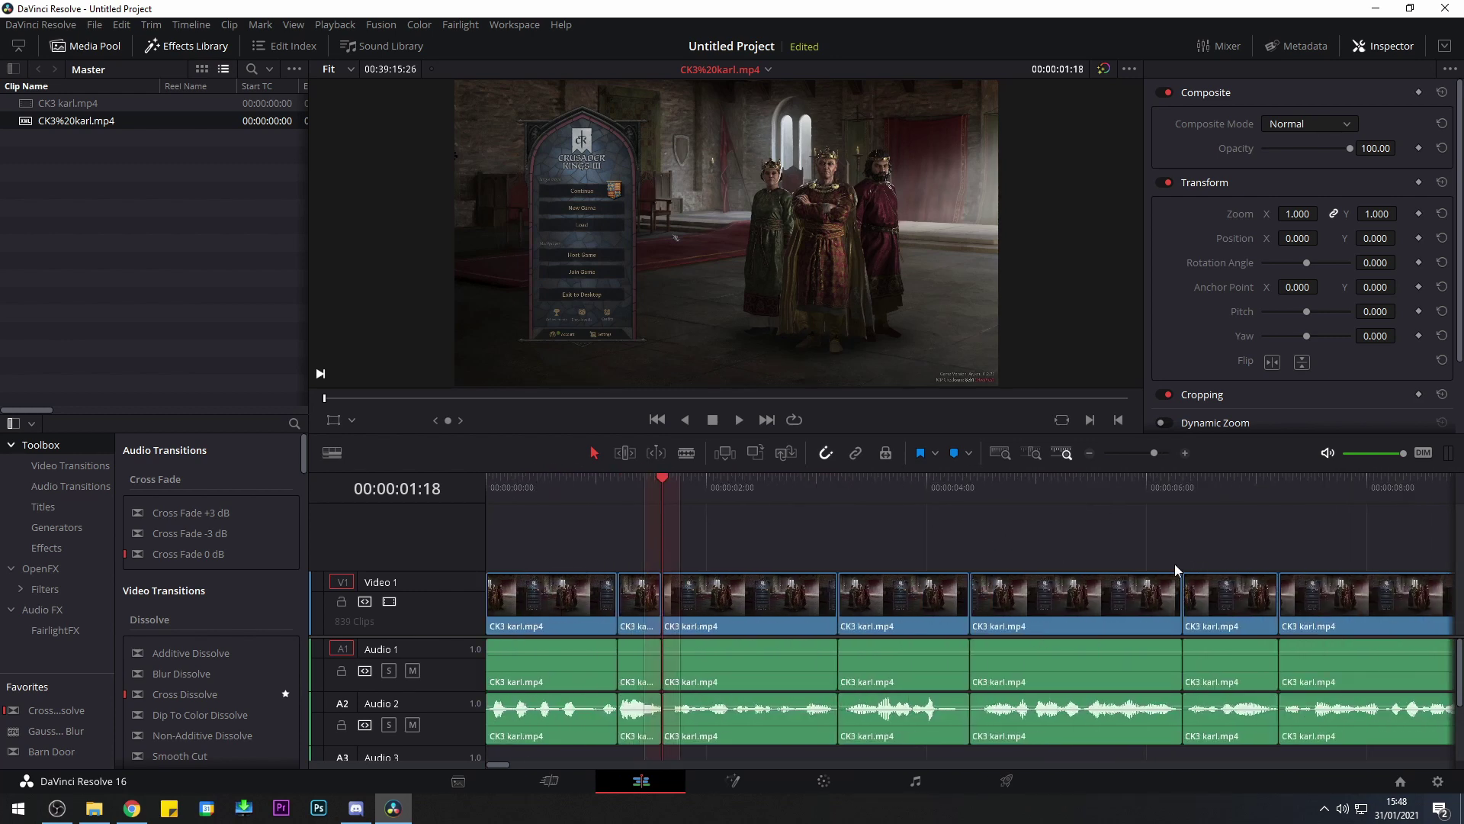
scroll(1014, 580, right, 3)
click(860, 496)
key(Down)
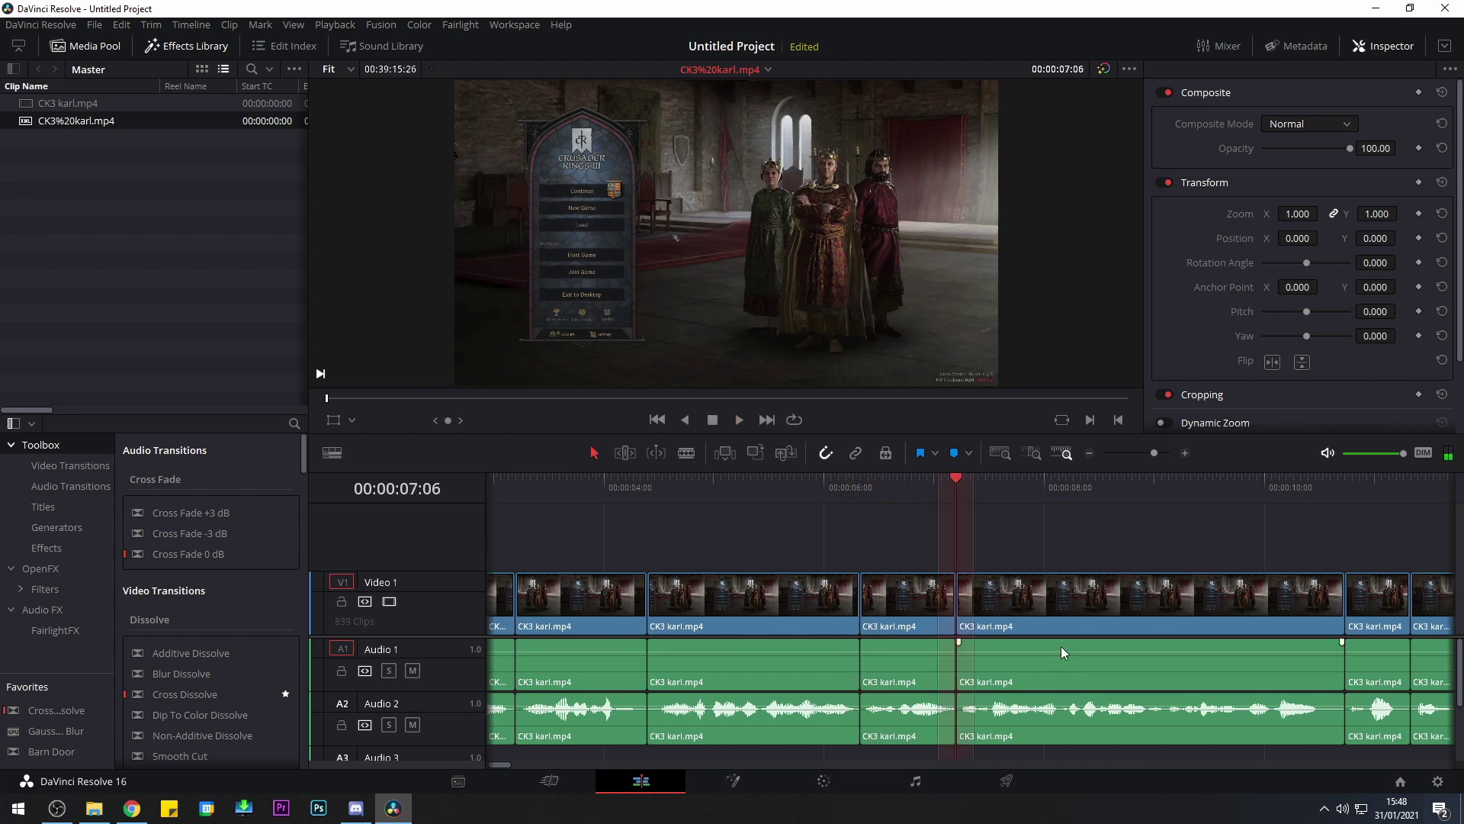
scroll(1114, 555, up, 1)
scroll(968, 570, right, 1)
click(770, 598)
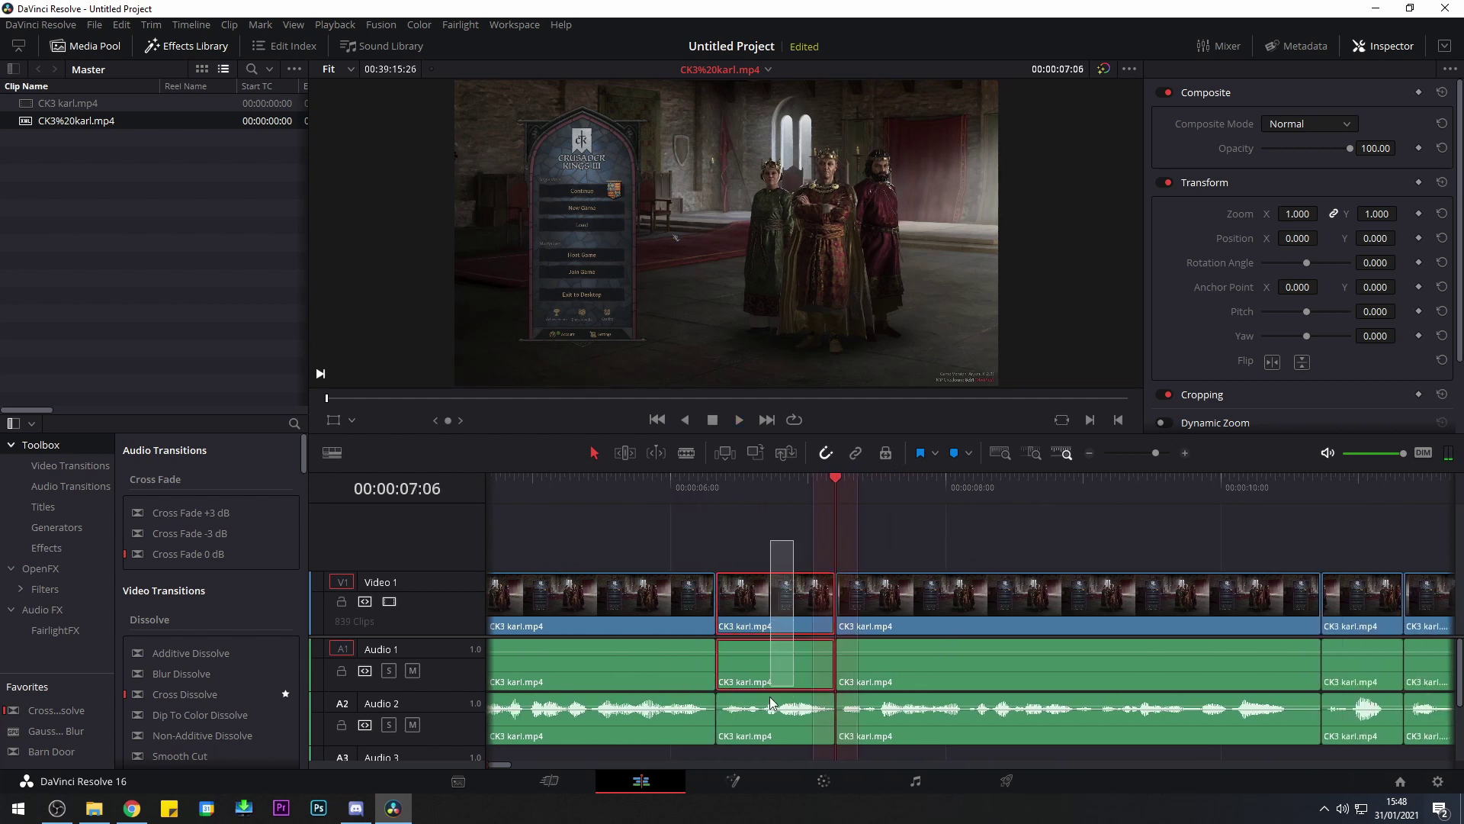
click(746, 476)
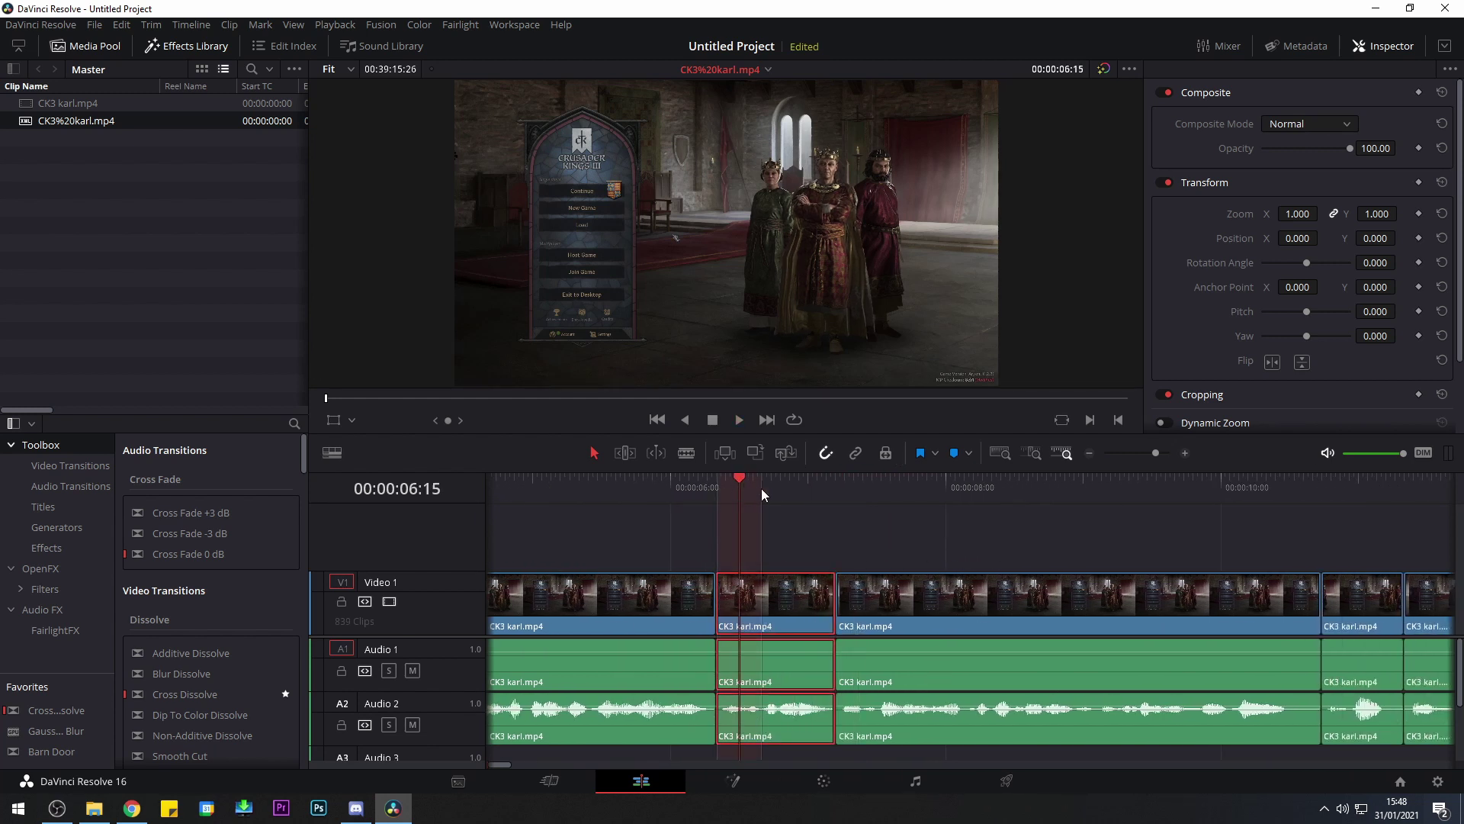
key(Right)
key(Right)
key(Right)
key(Right)
key(Right)
key(Right)
key(shift+])
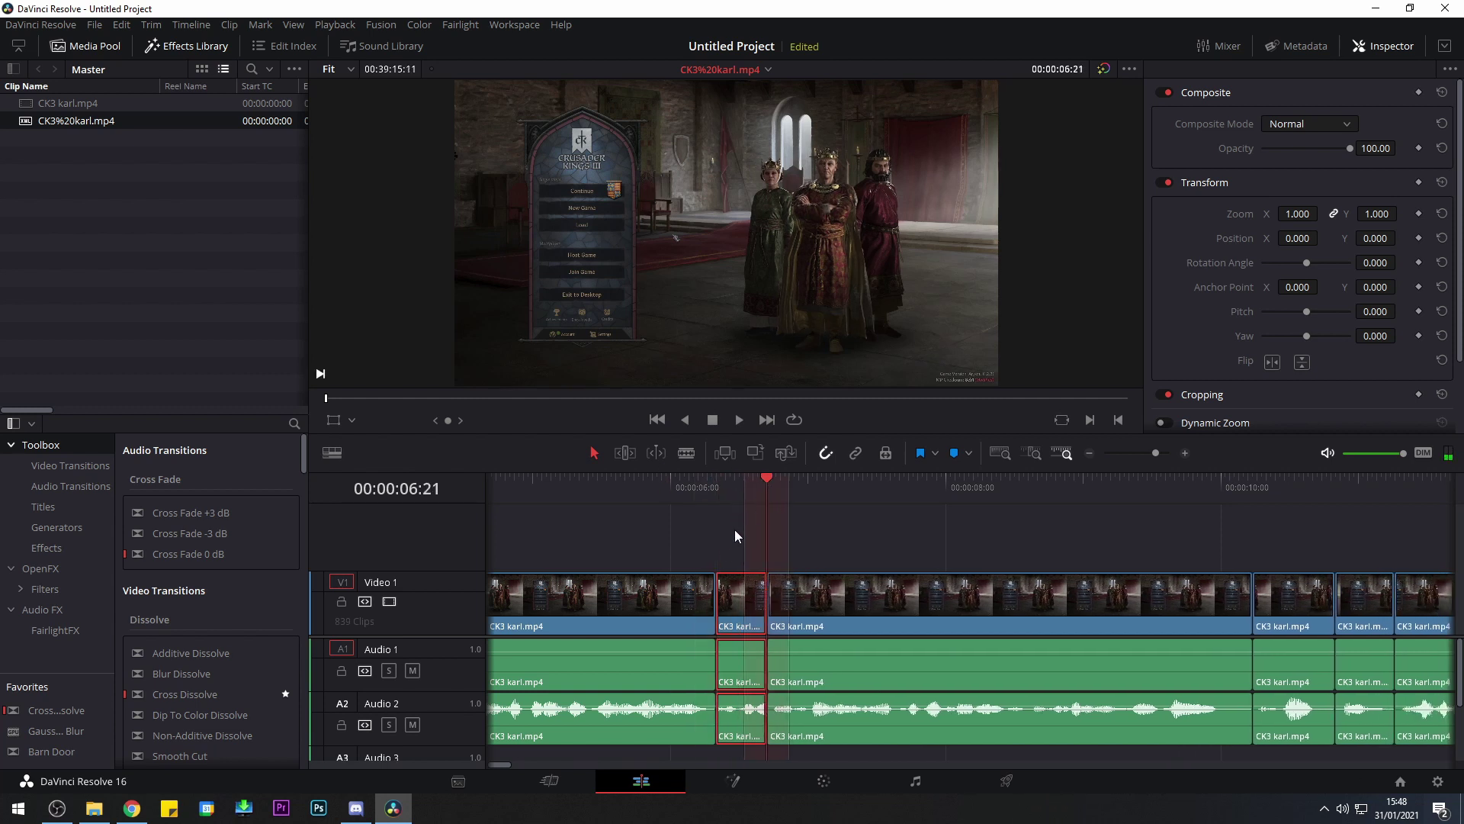
Ripple delete the selected short clip that ends at 00:00:06:21
scroll(738, 686, down, 3)
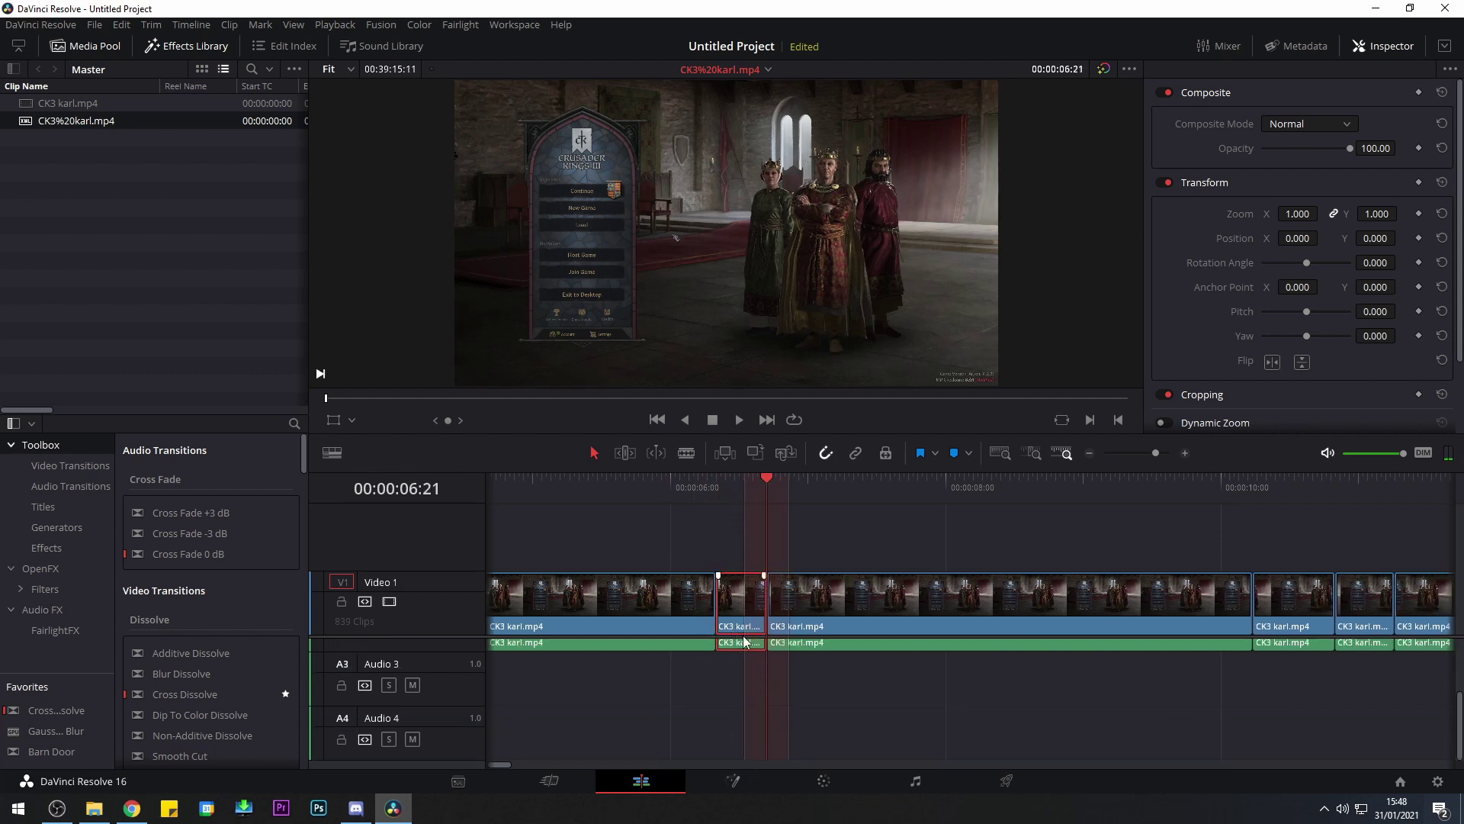
key(Delete)
key(ctrl+equal)
scroll(1124, 671, up, 3)
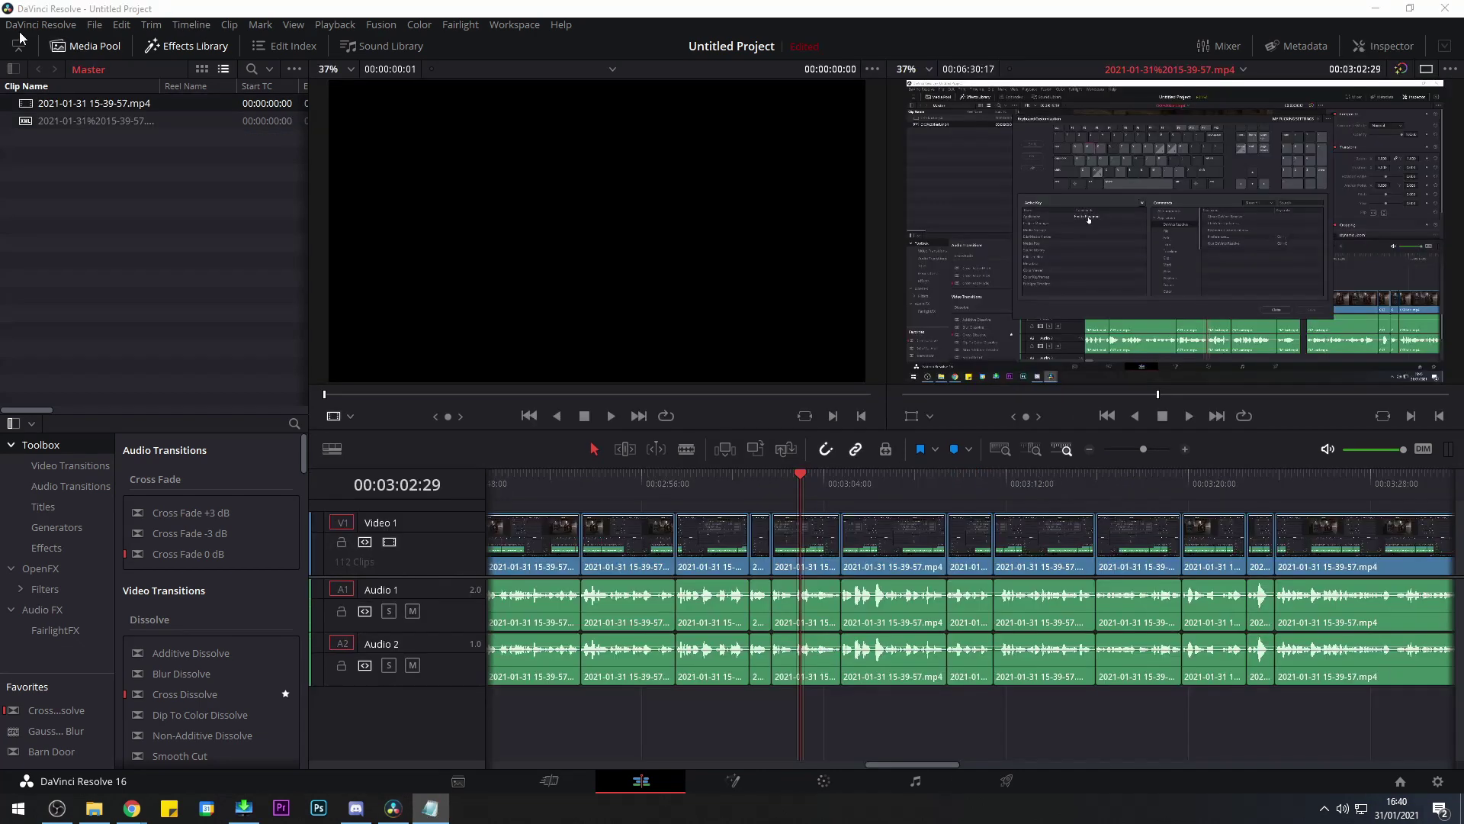
Look up the Y key assignment in Keyboard Customization, and close the dialog
click(40, 25)
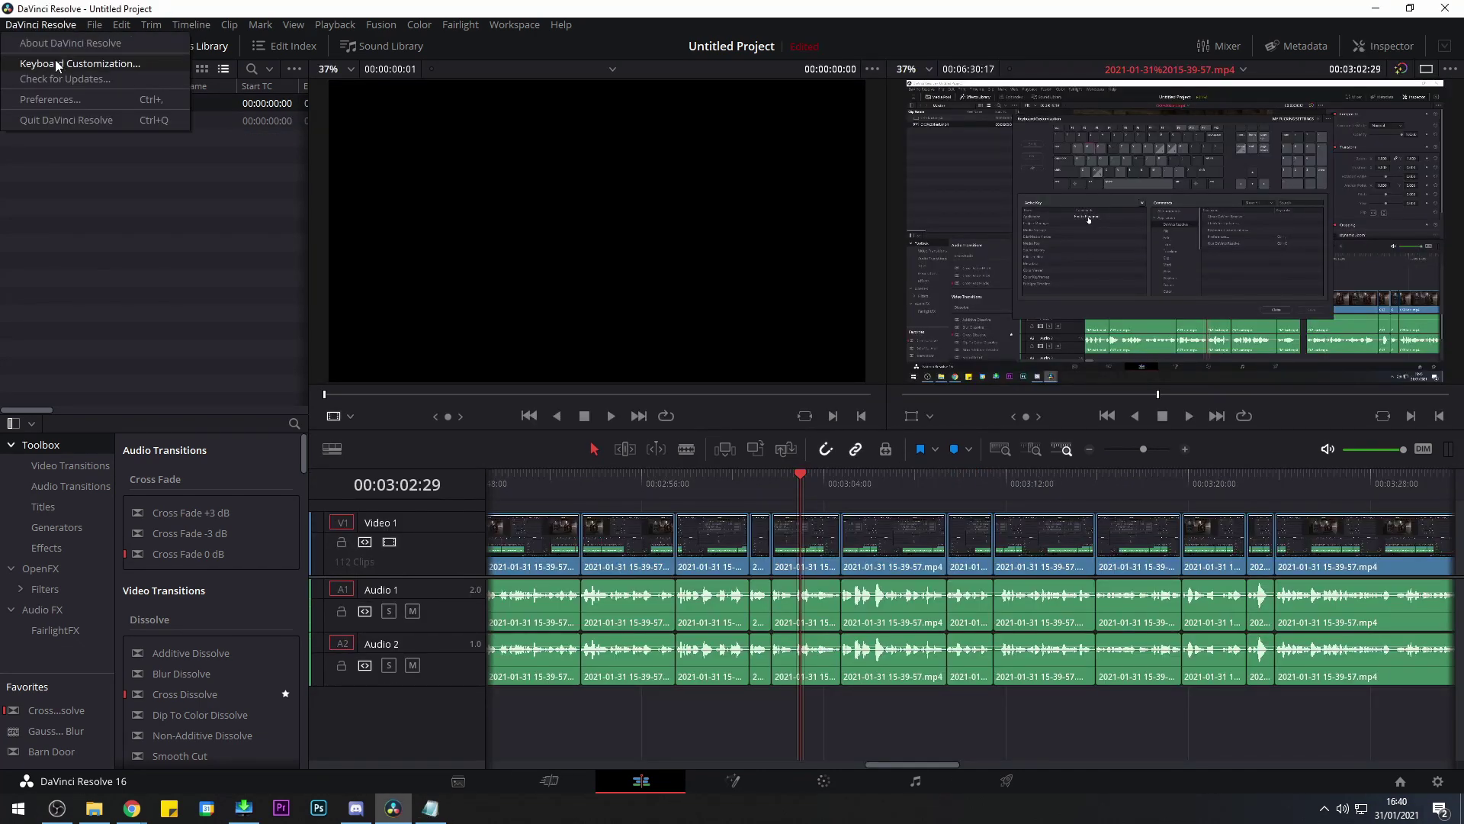
click(61, 59)
drag(574, 99, 563, 85)
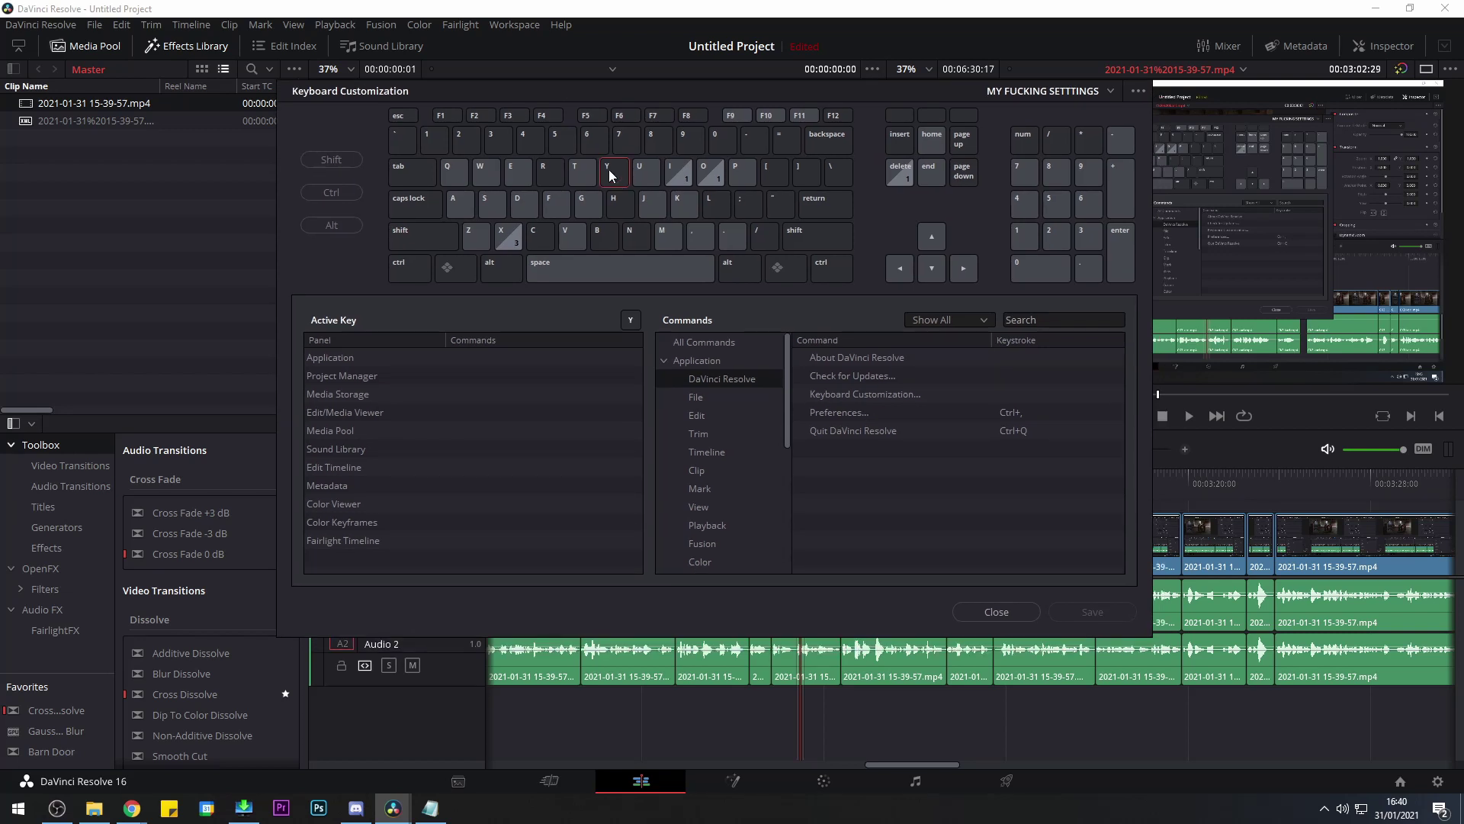
key(v)
click(1014, 610)
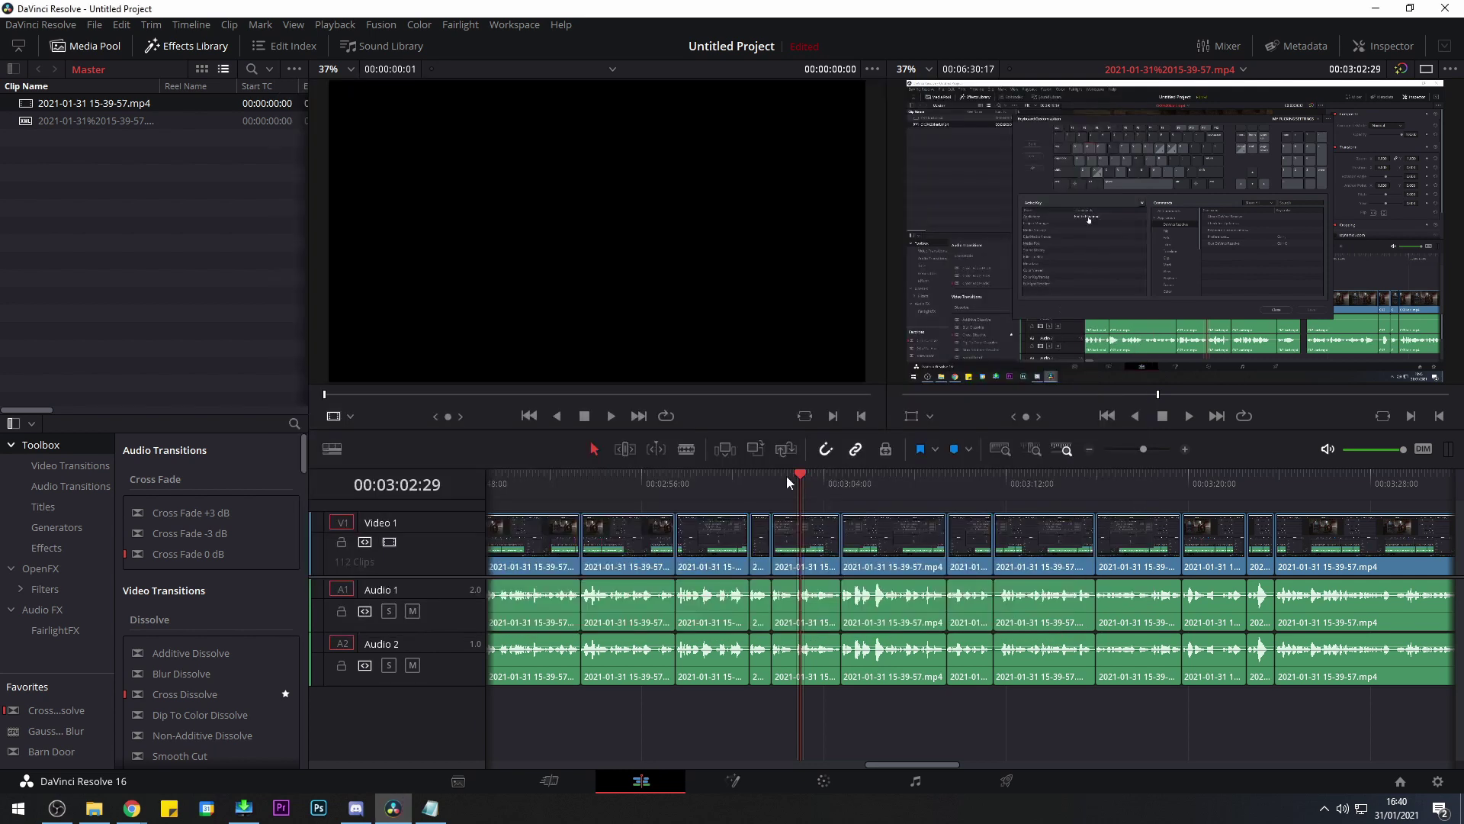
Select all clips from 00:03:02:23 forward and move them further along the timeline to open a gap
drag(800, 483, 796, 484)
key(y)
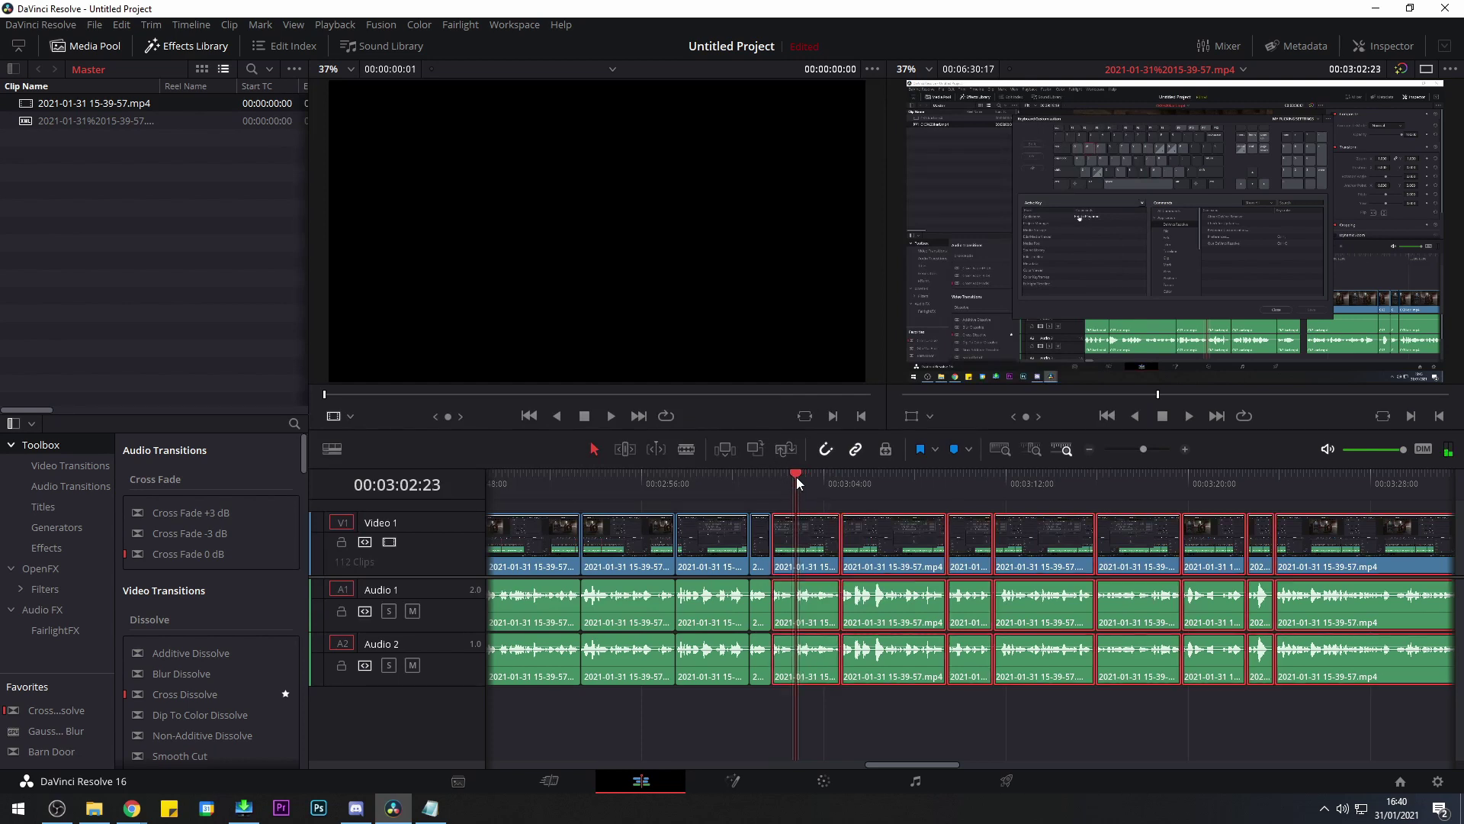
scroll(824, 504, down, 5)
scroll(825, 610, down, 3)
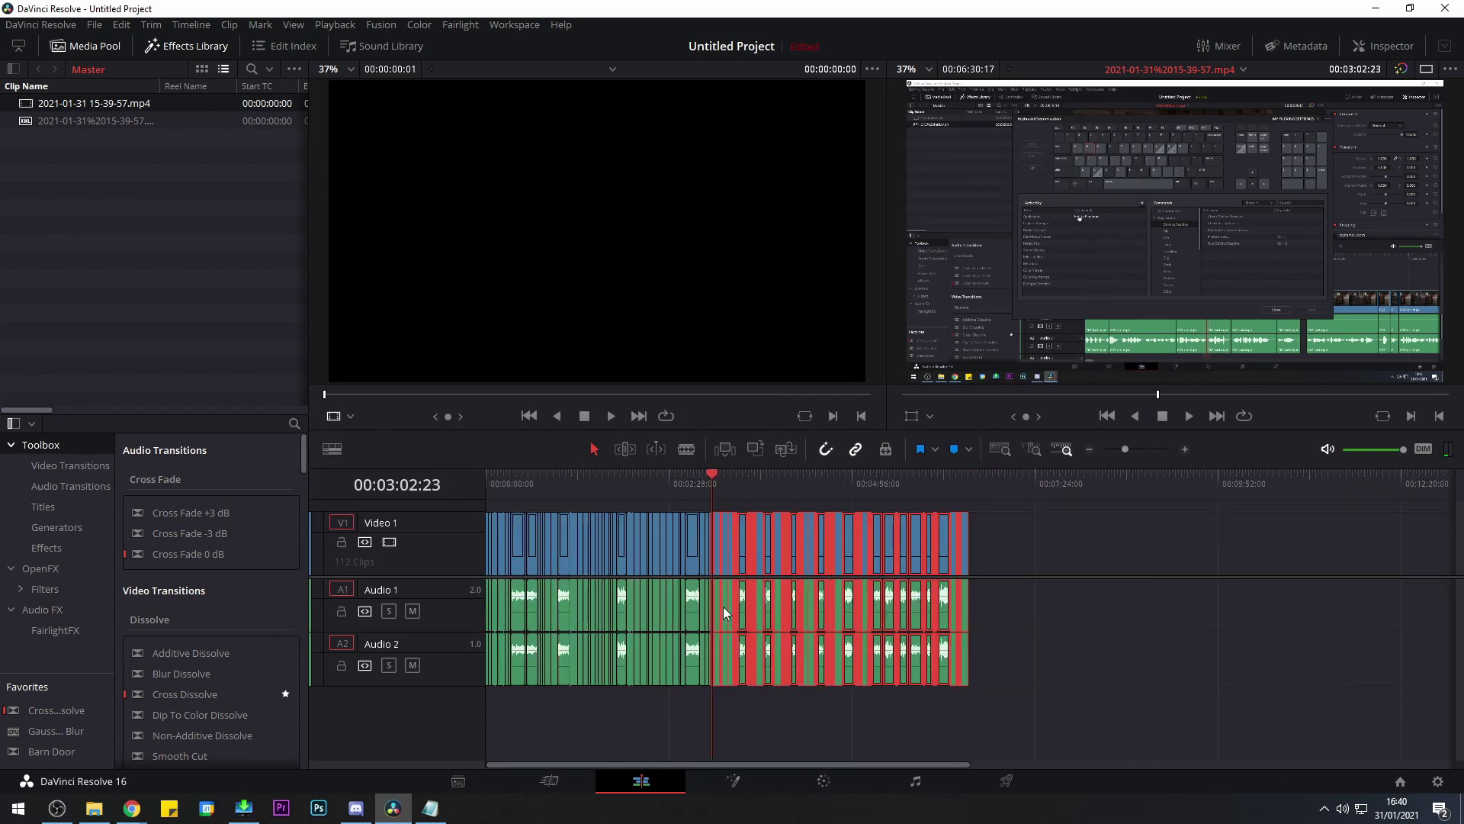
scroll(824, 505, up, 10)
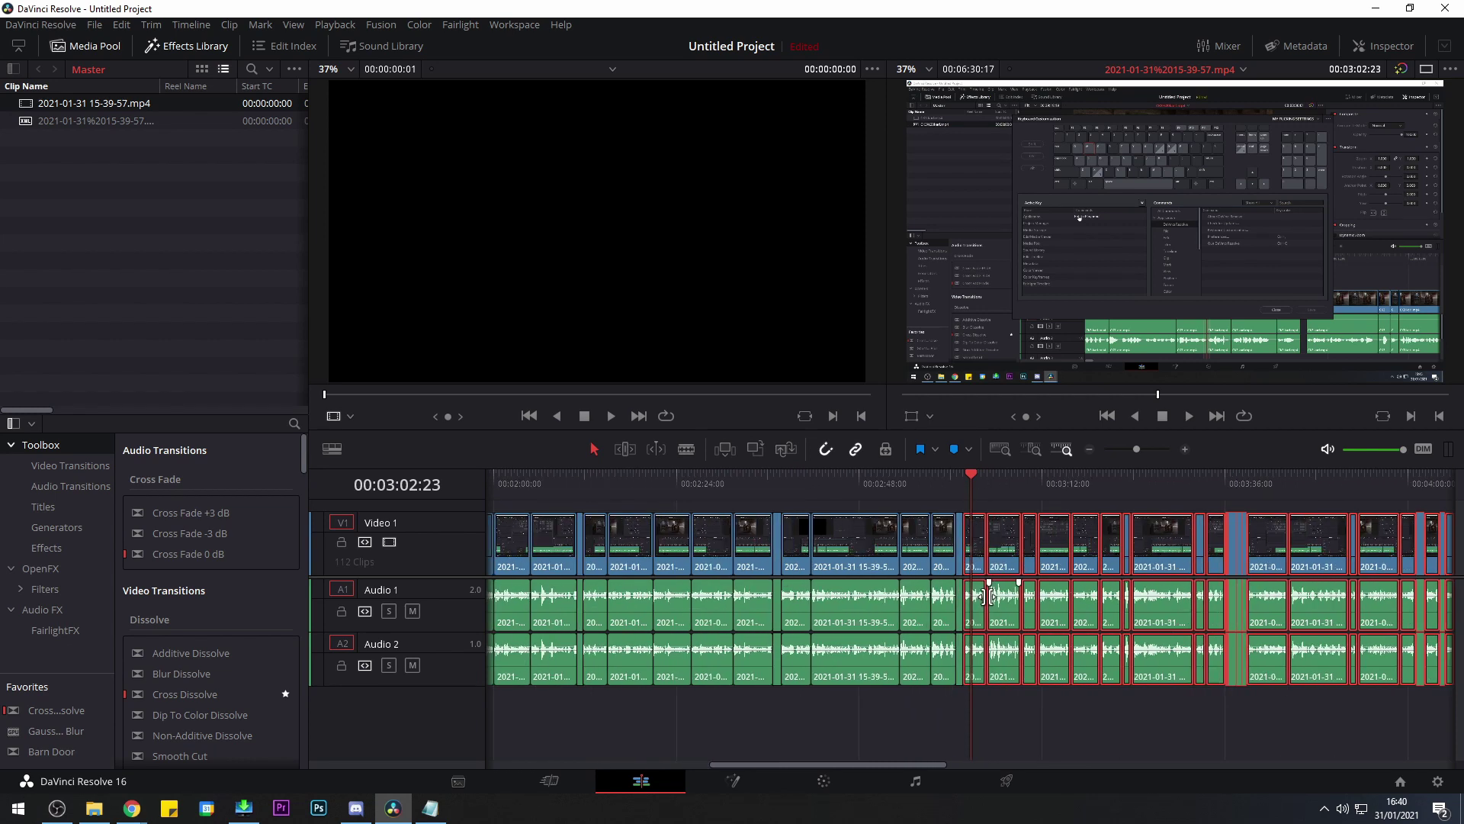
scroll(933, 601, up, 4)
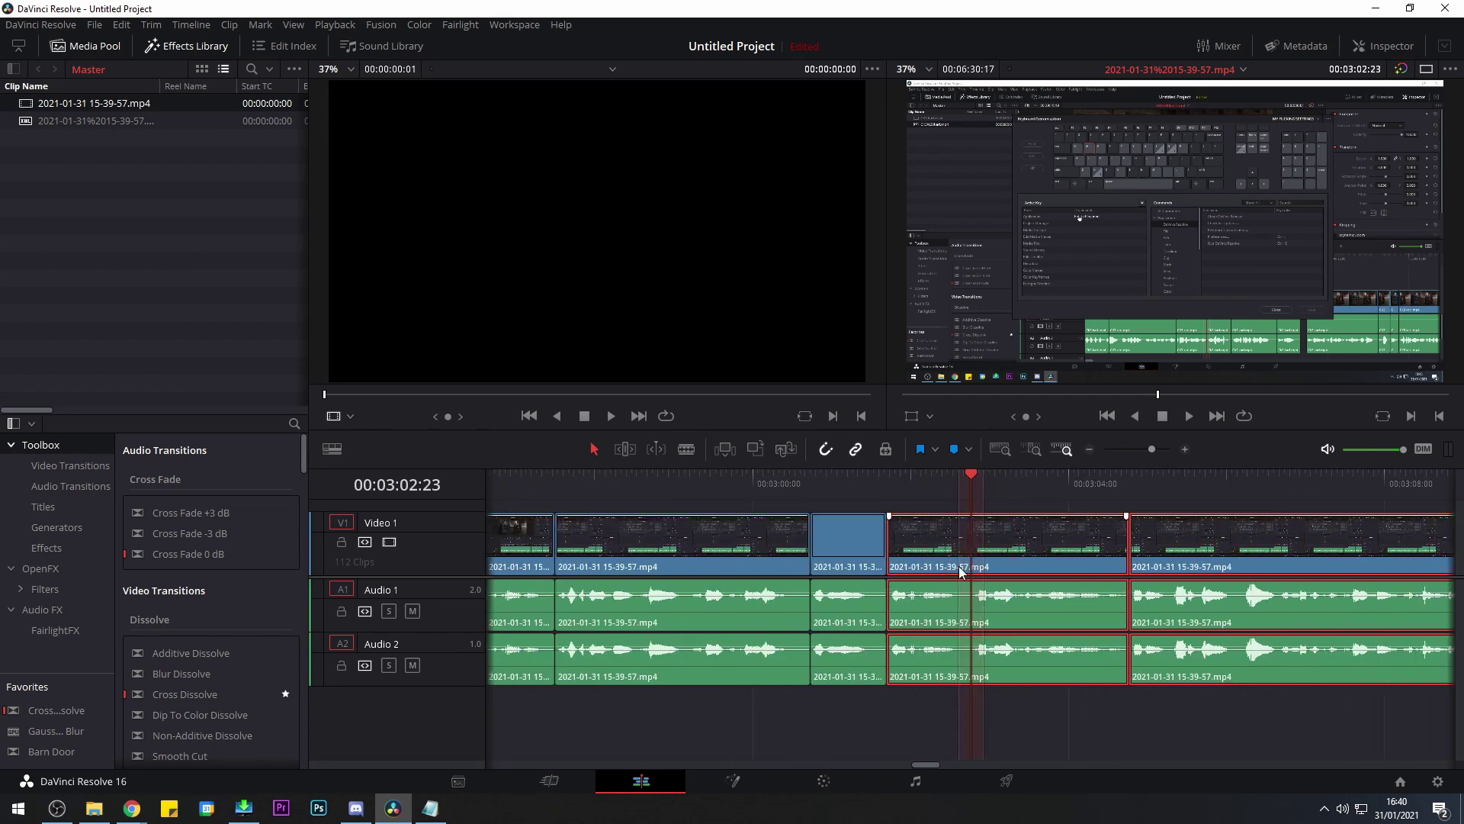
scroll(950, 587, down, 2)
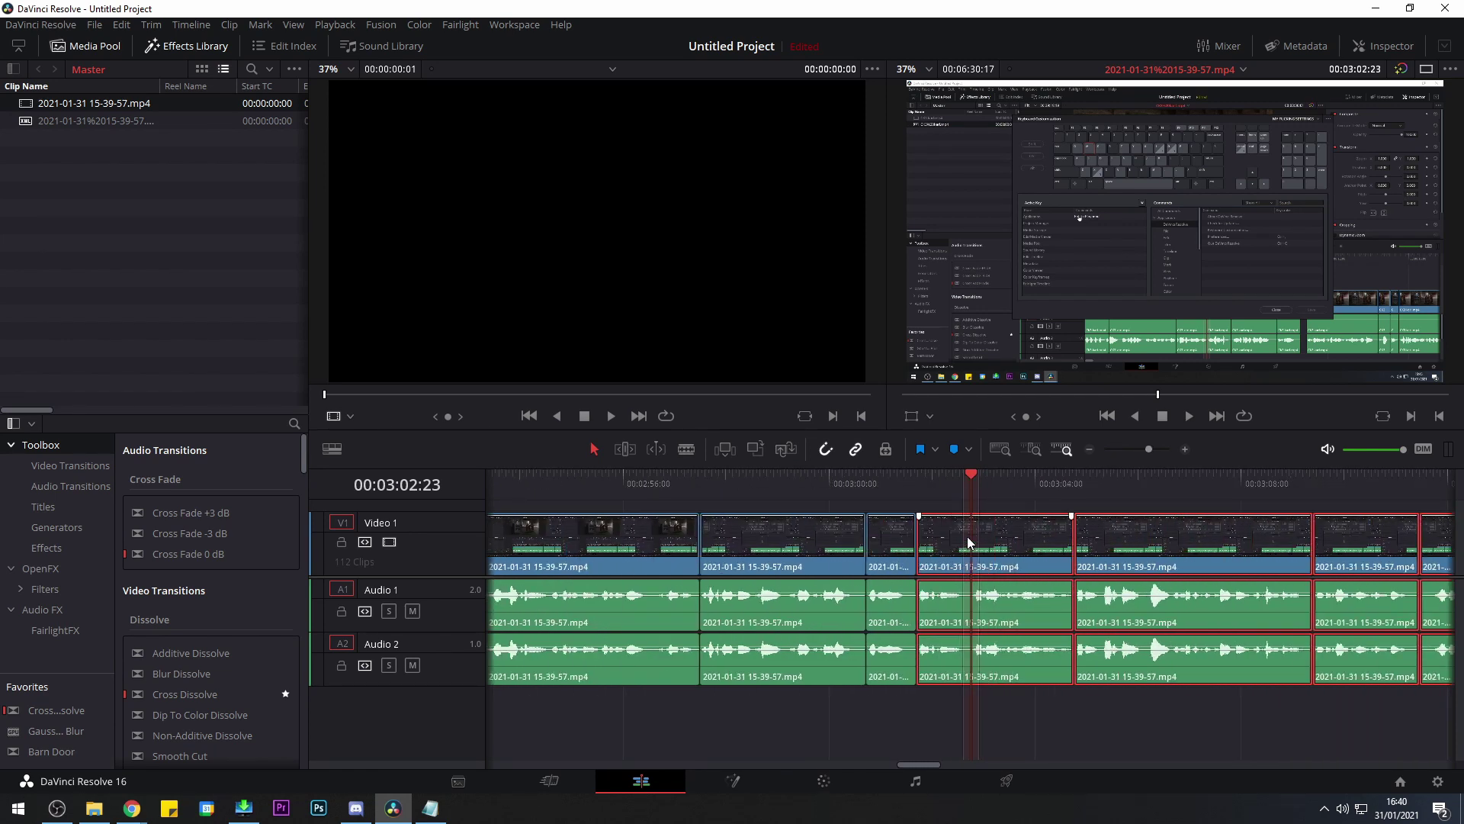
drag(968, 543, 1162, 542)
scroll(991, 595, down, 8)
Shift all clips from 00:02:34:10 forward to open a second gap, and undo both clip moves
click(729, 479)
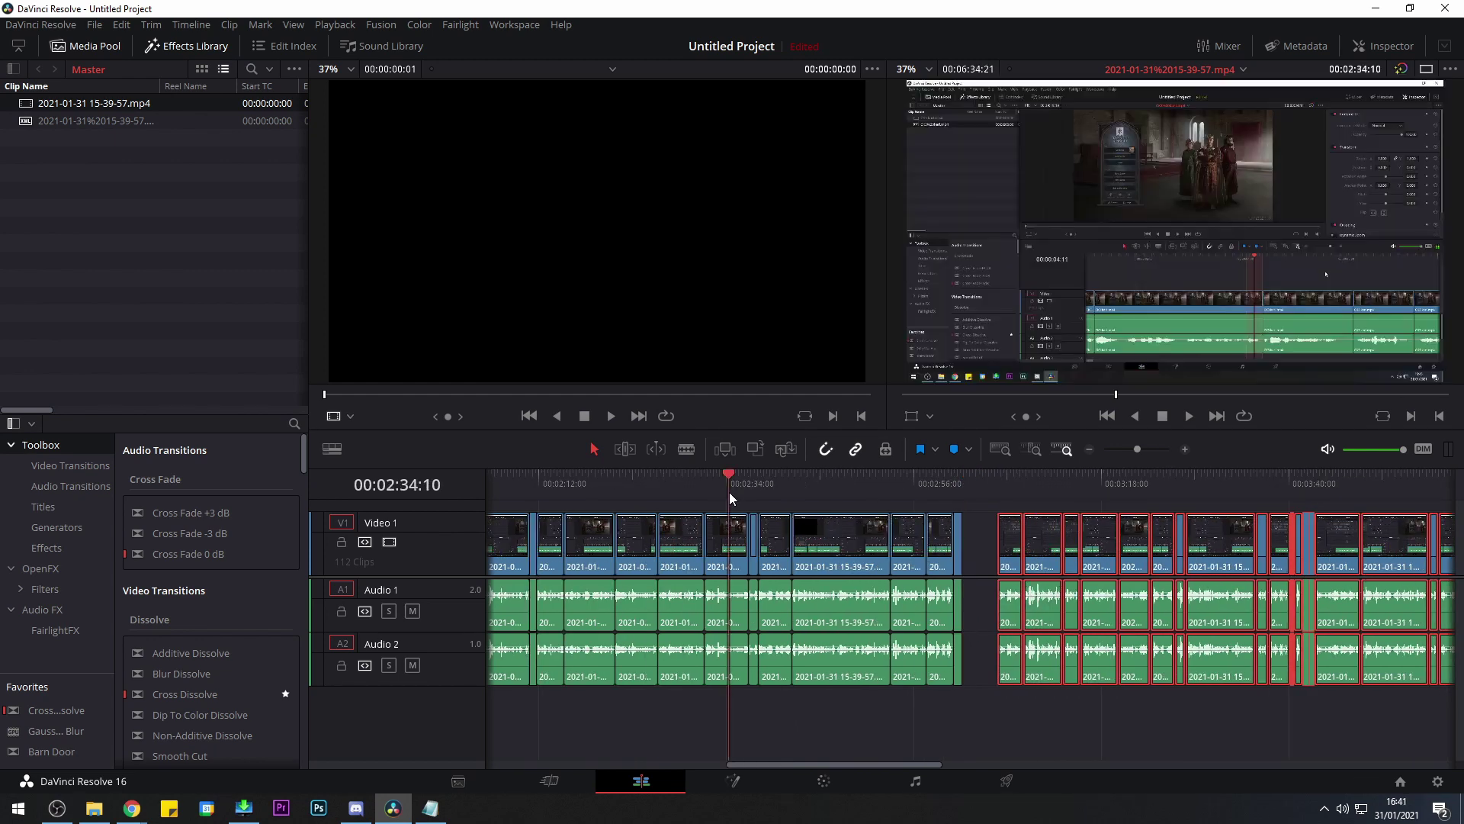
drag(728, 543, 753, 543)
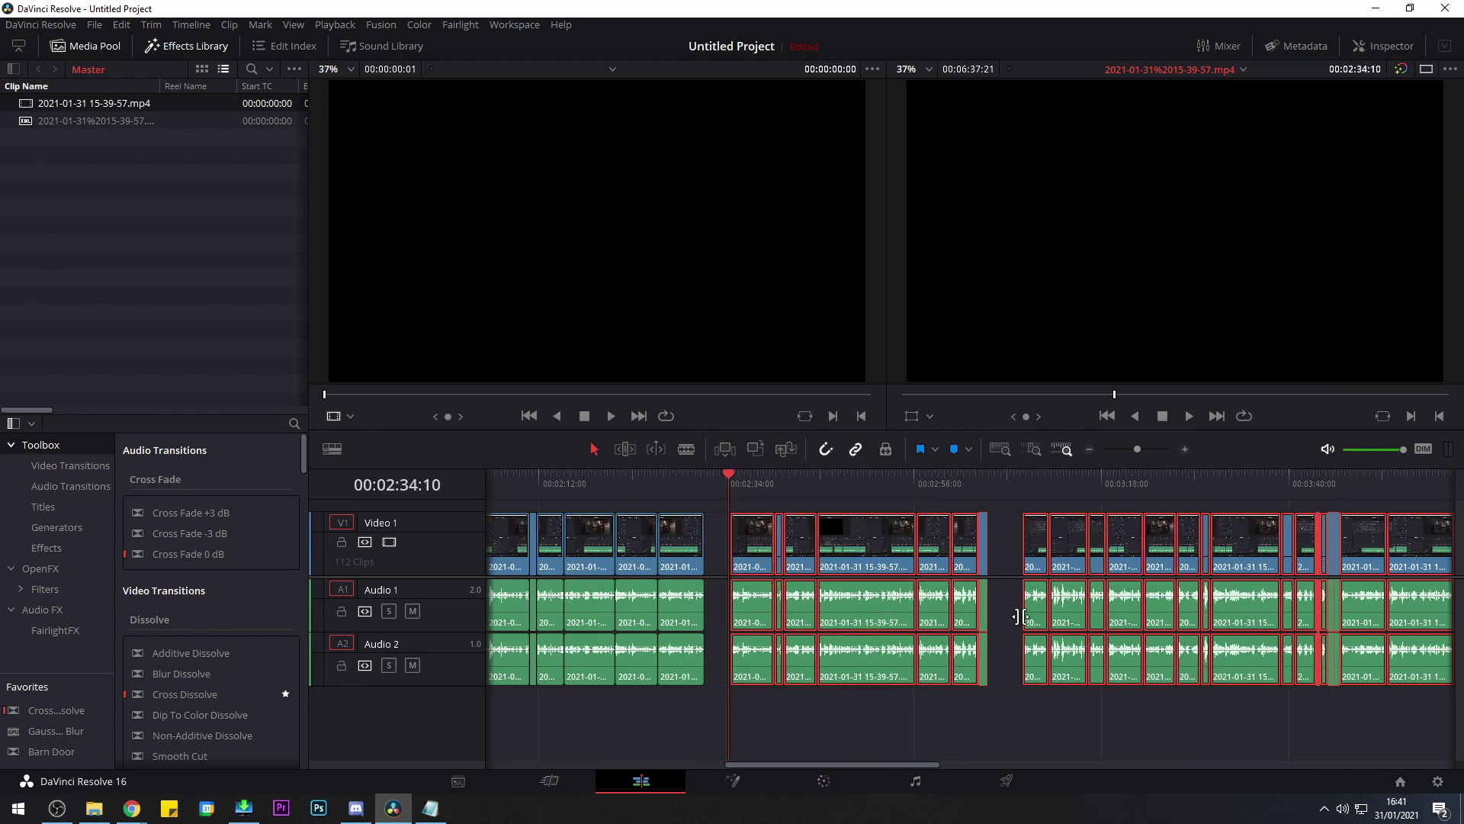
click(1014, 614)
scroll(999, 629, down, 2)
scroll(1052, 671, down, 2)
scroll(1105, 706, down, 3)
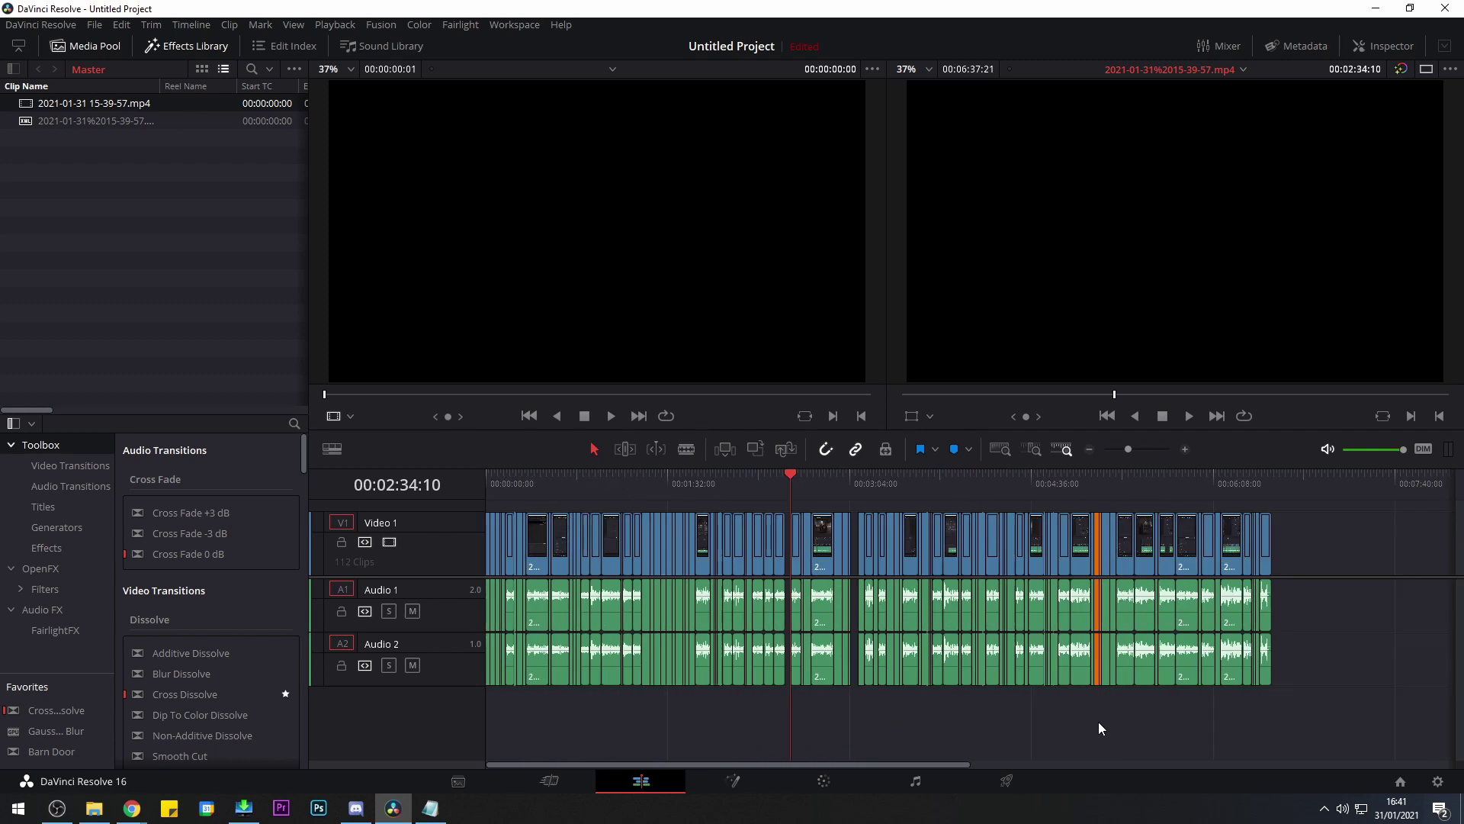
scroll(1016, 729, up, 5)
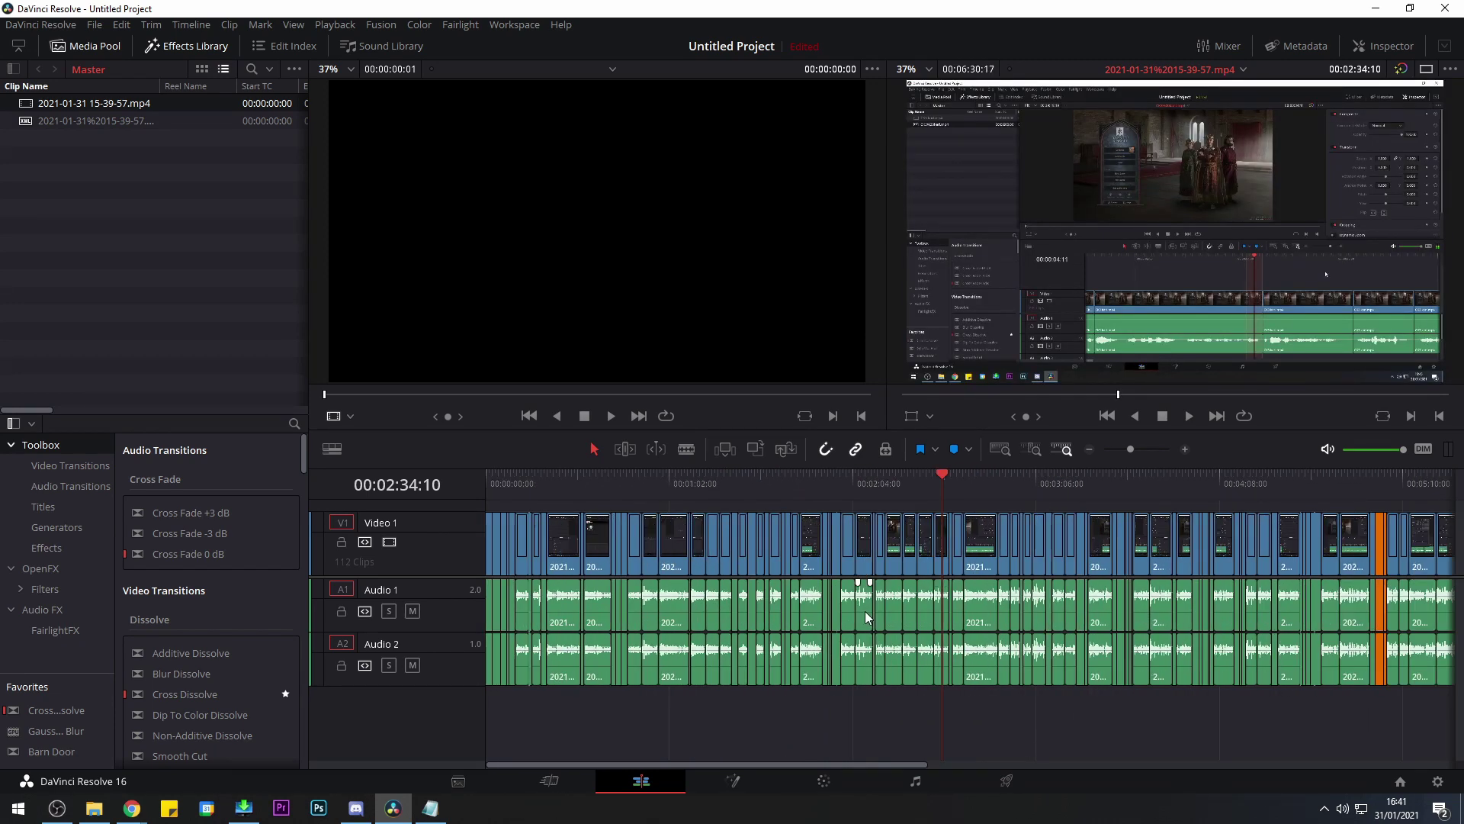
Look up the Up and Down arrow assignments in Keyboard Customization, showing their Clip/Edit commands, and close the dialog
key(ctrl+alt+k)
click(942, 252)
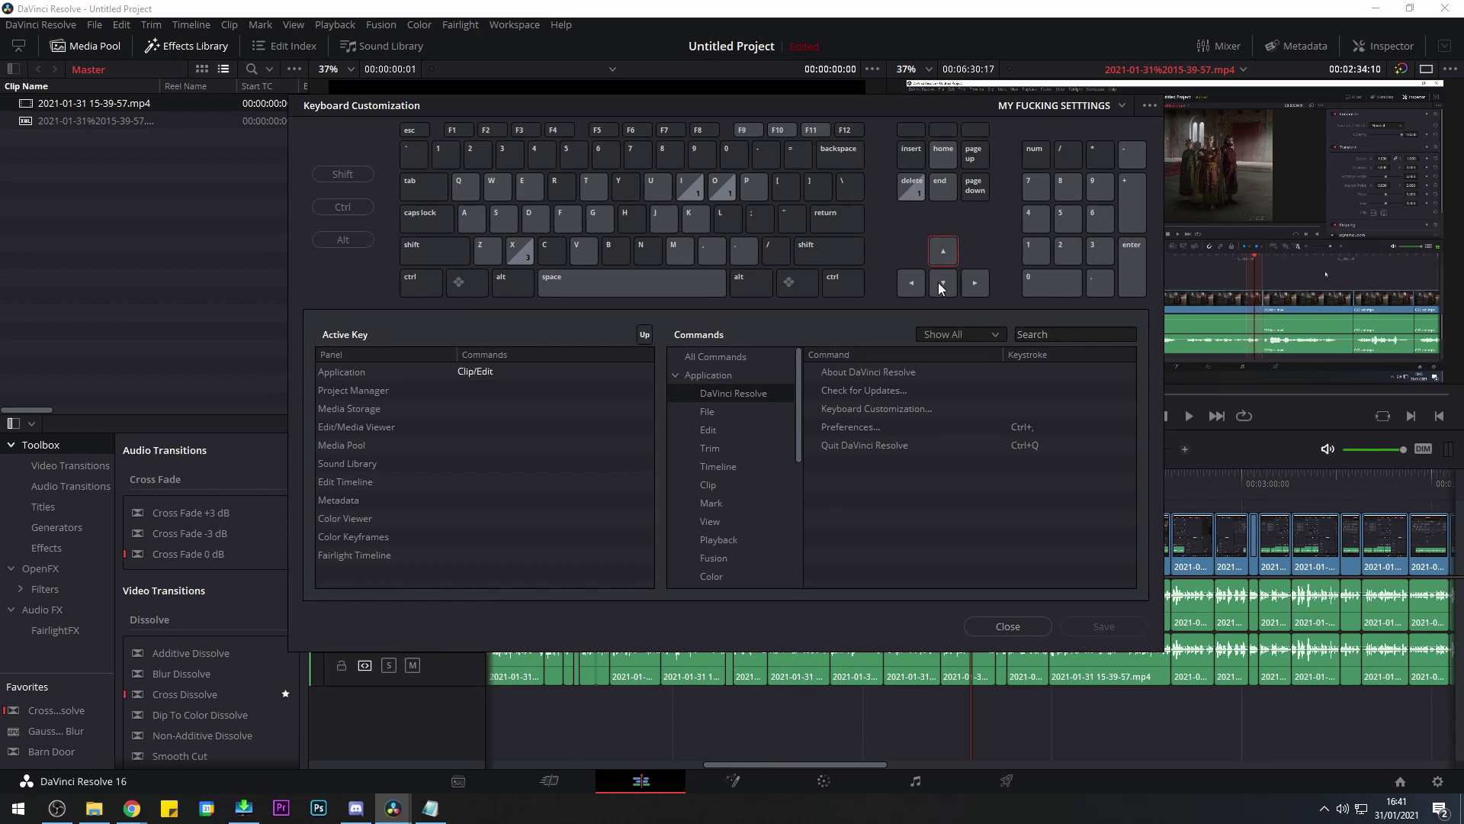
click(473, 374)
scroll(871, 547, down, 2)
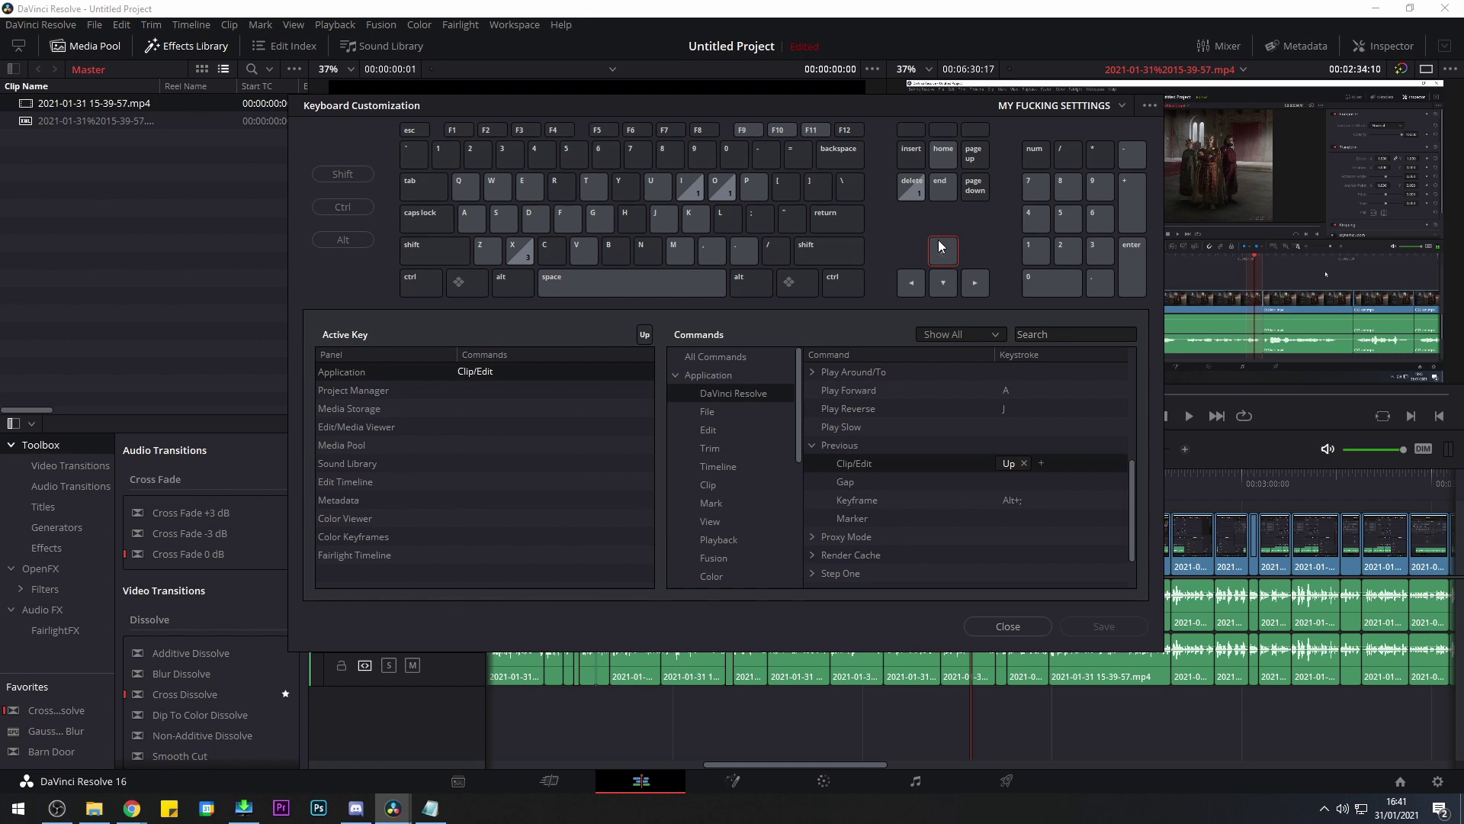
click(943, 285)
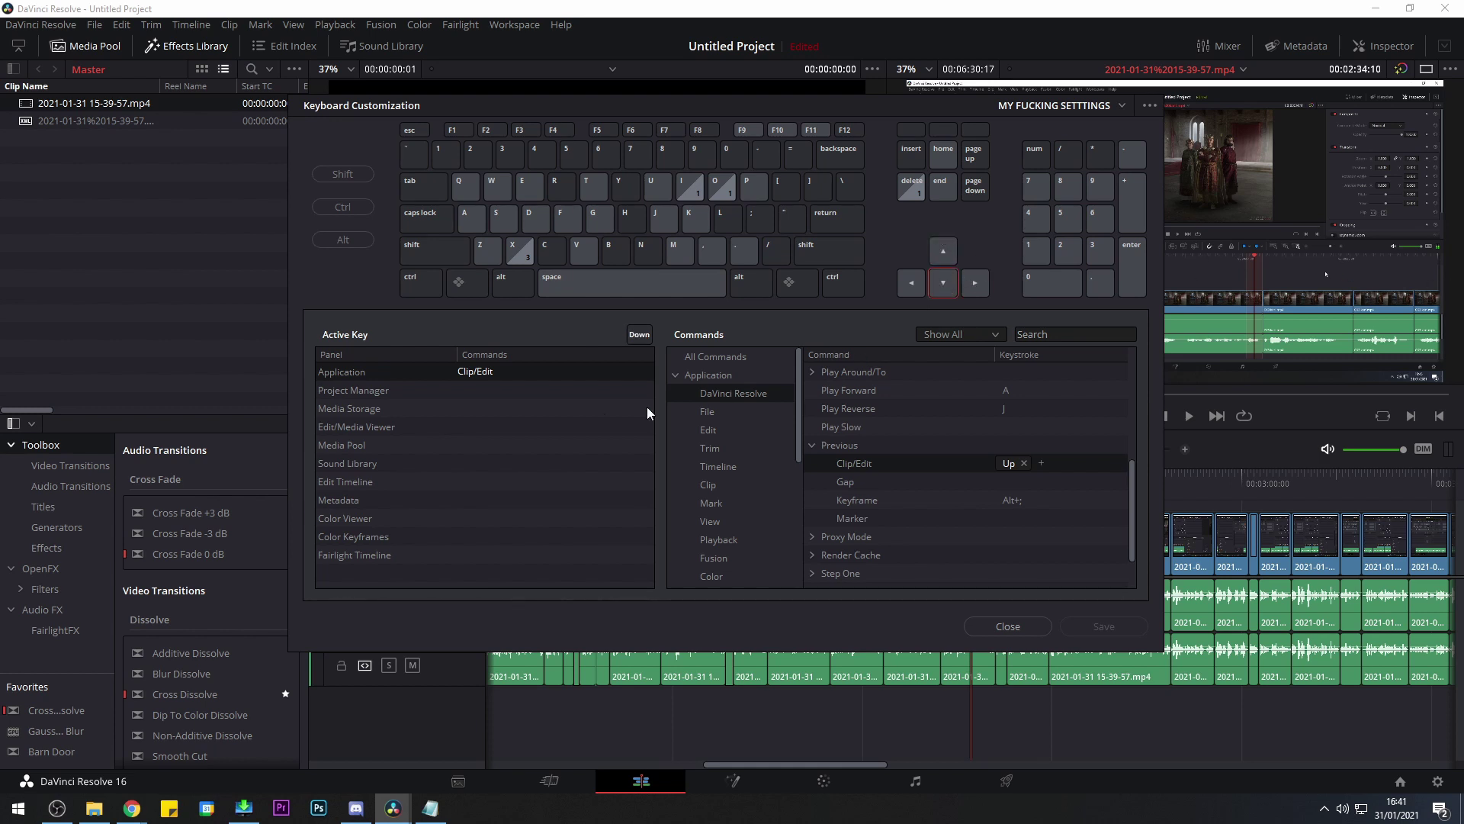
click(486, 379)
scroll(844, 382, up, 1)
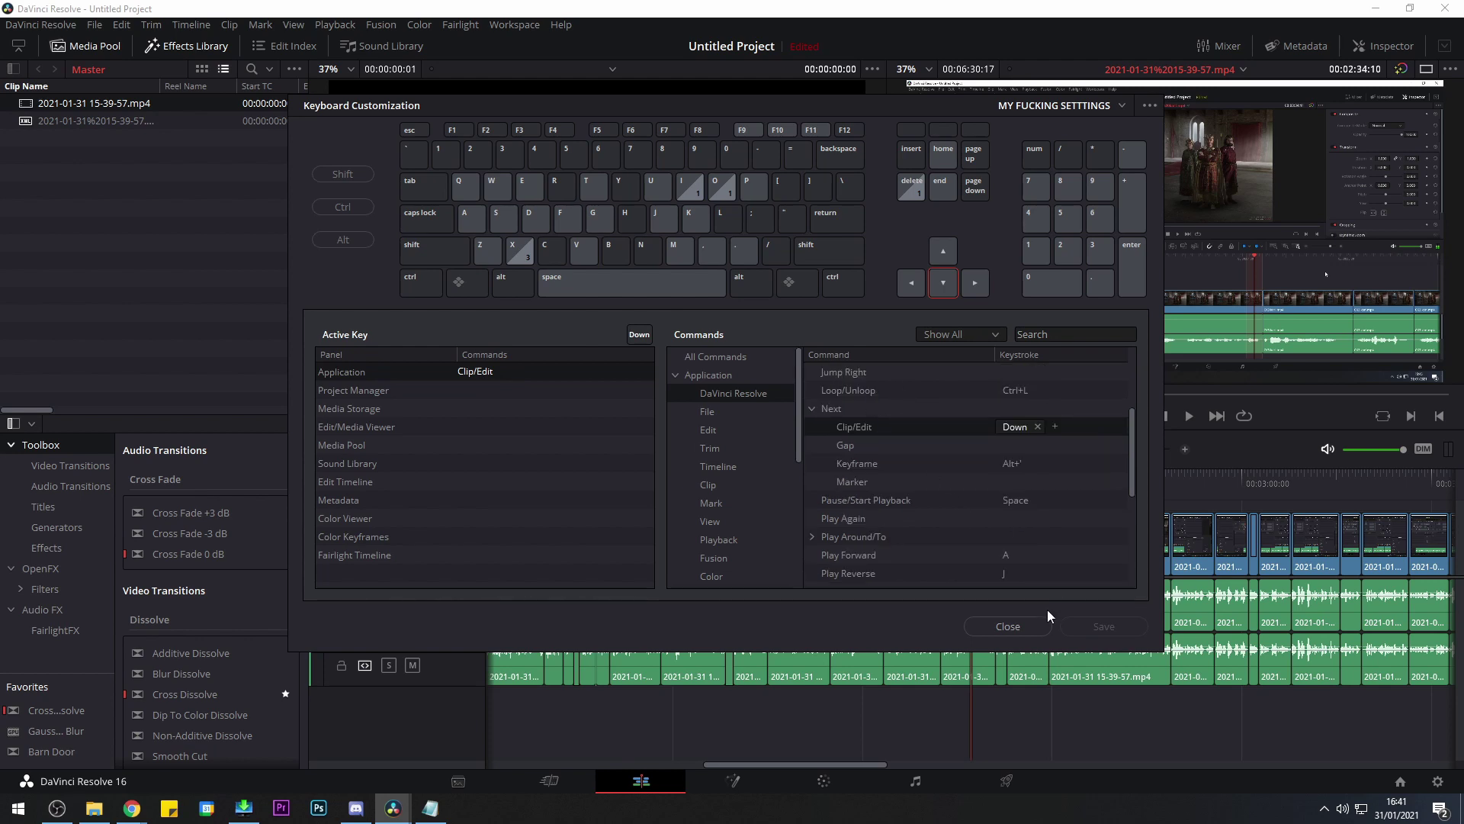
click(1008, 626)
Place the playhead at 00:02:22:21 and jump between the neighbouring edit points, finishing on the cut at 00:02:21:00
click(848, 480)
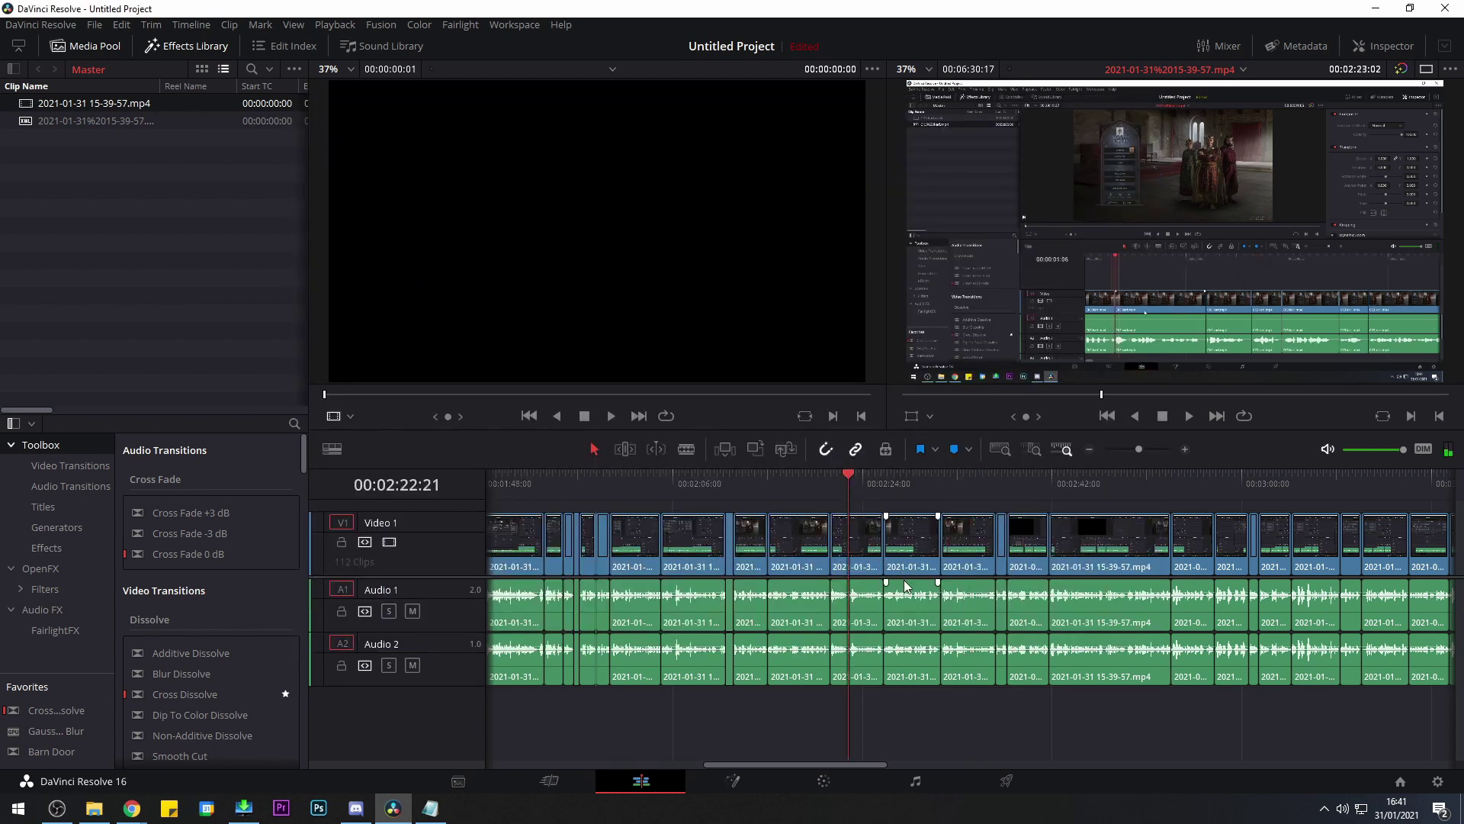
key(ctrl+equal)
key(ctrl+equal)
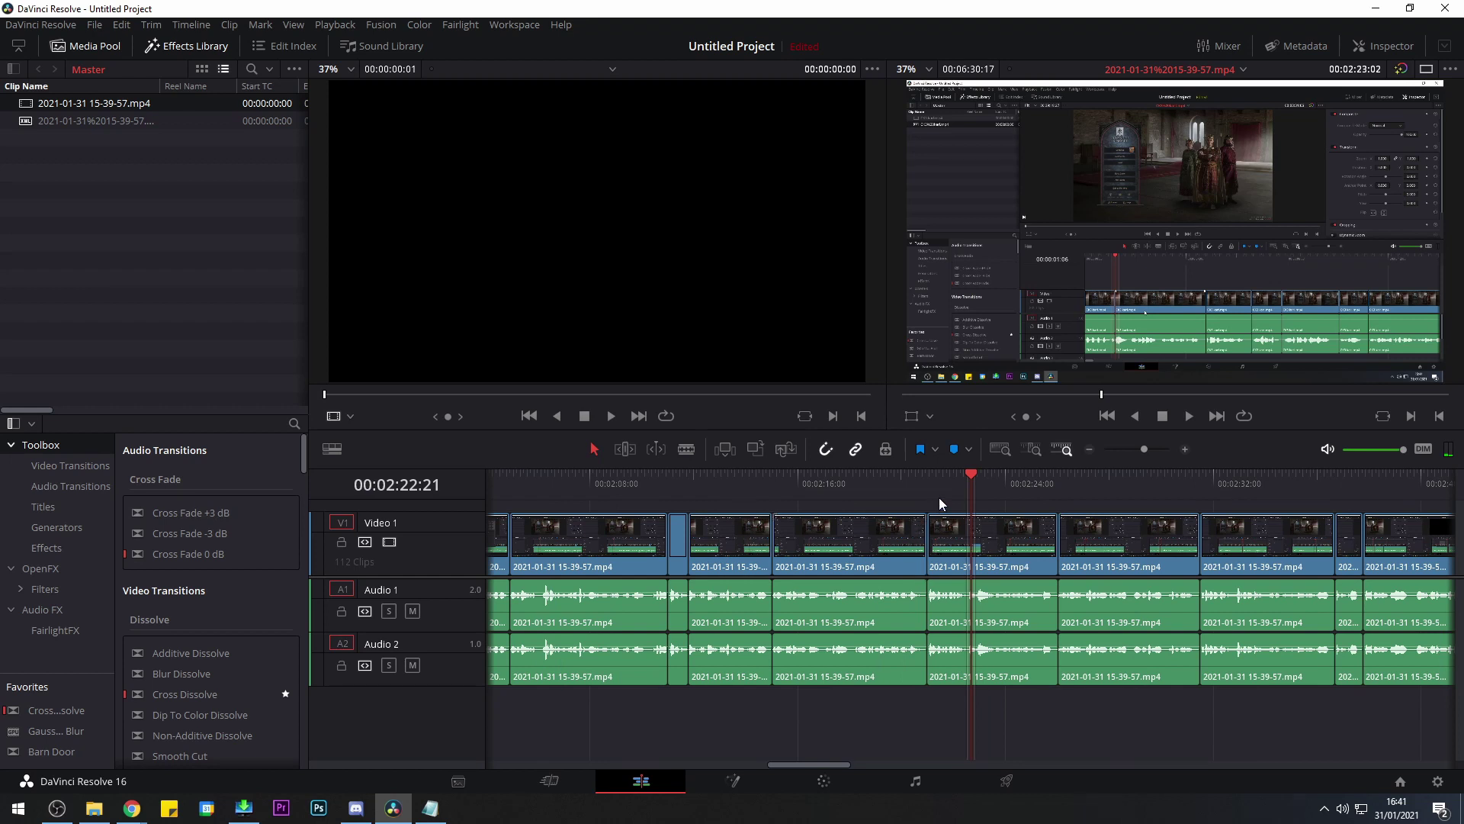
click(1012, 533)
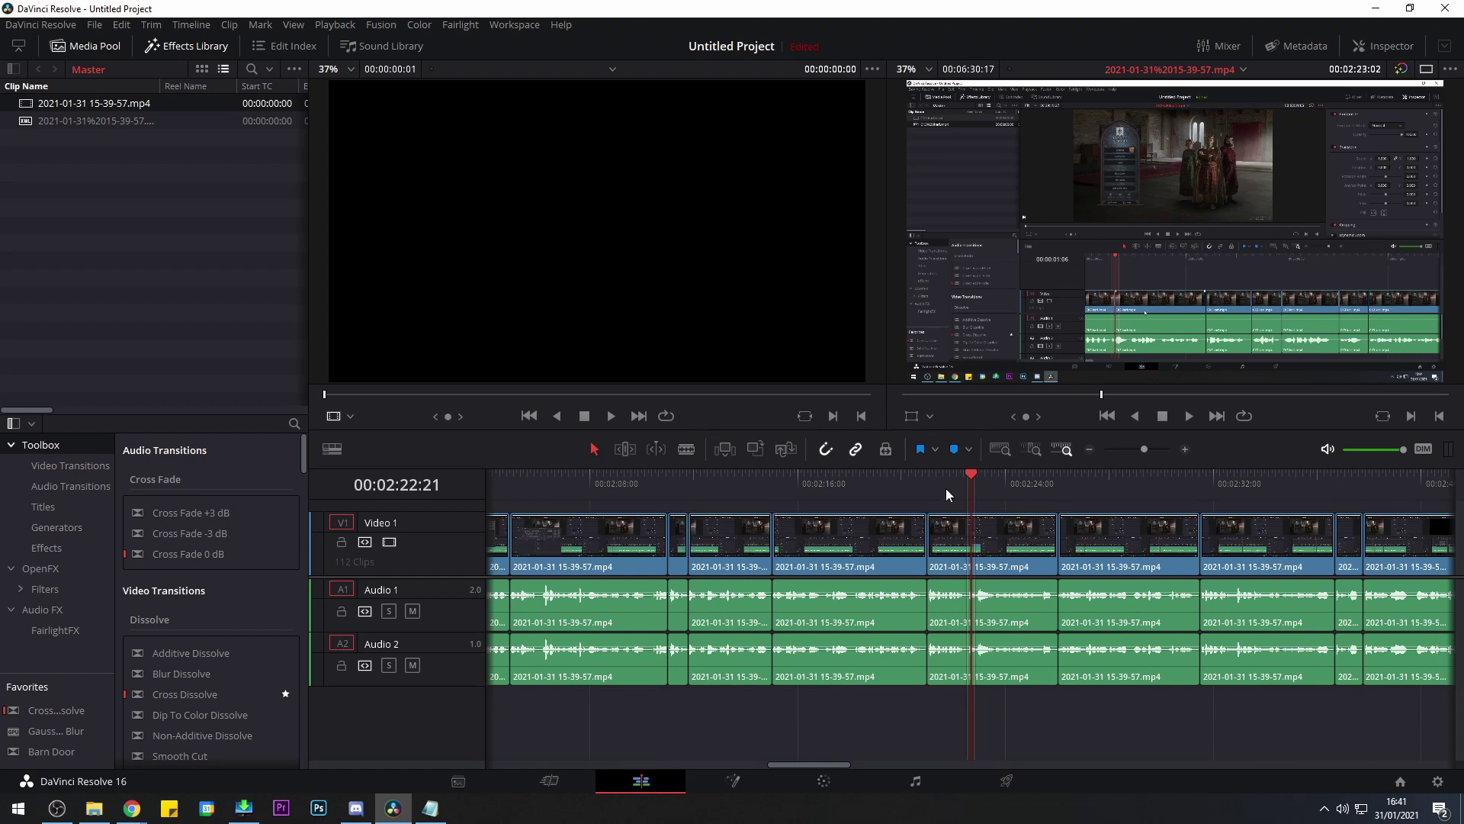
key(Up)
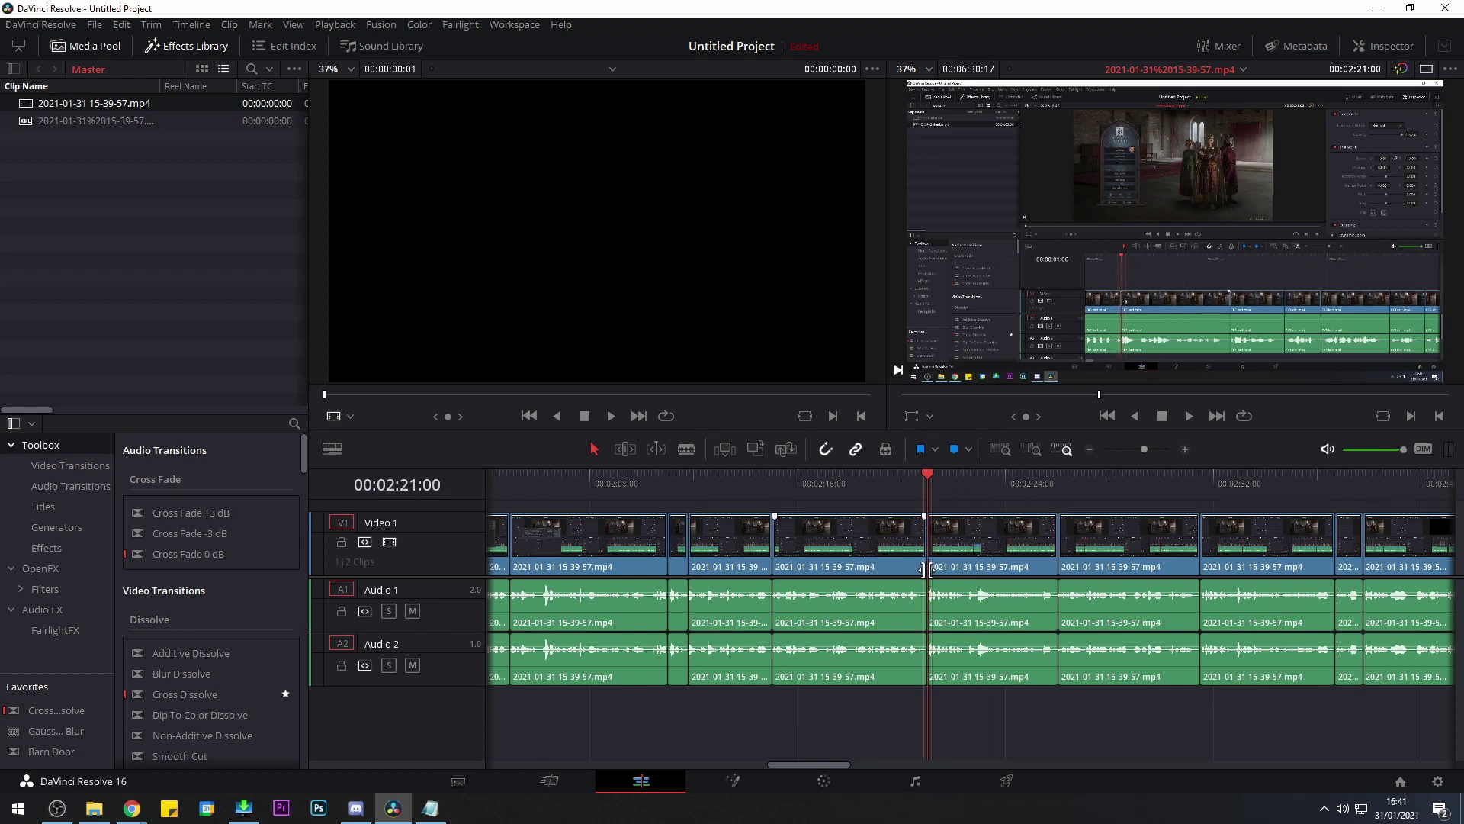
key(Down)
key(Up)
key(Up)
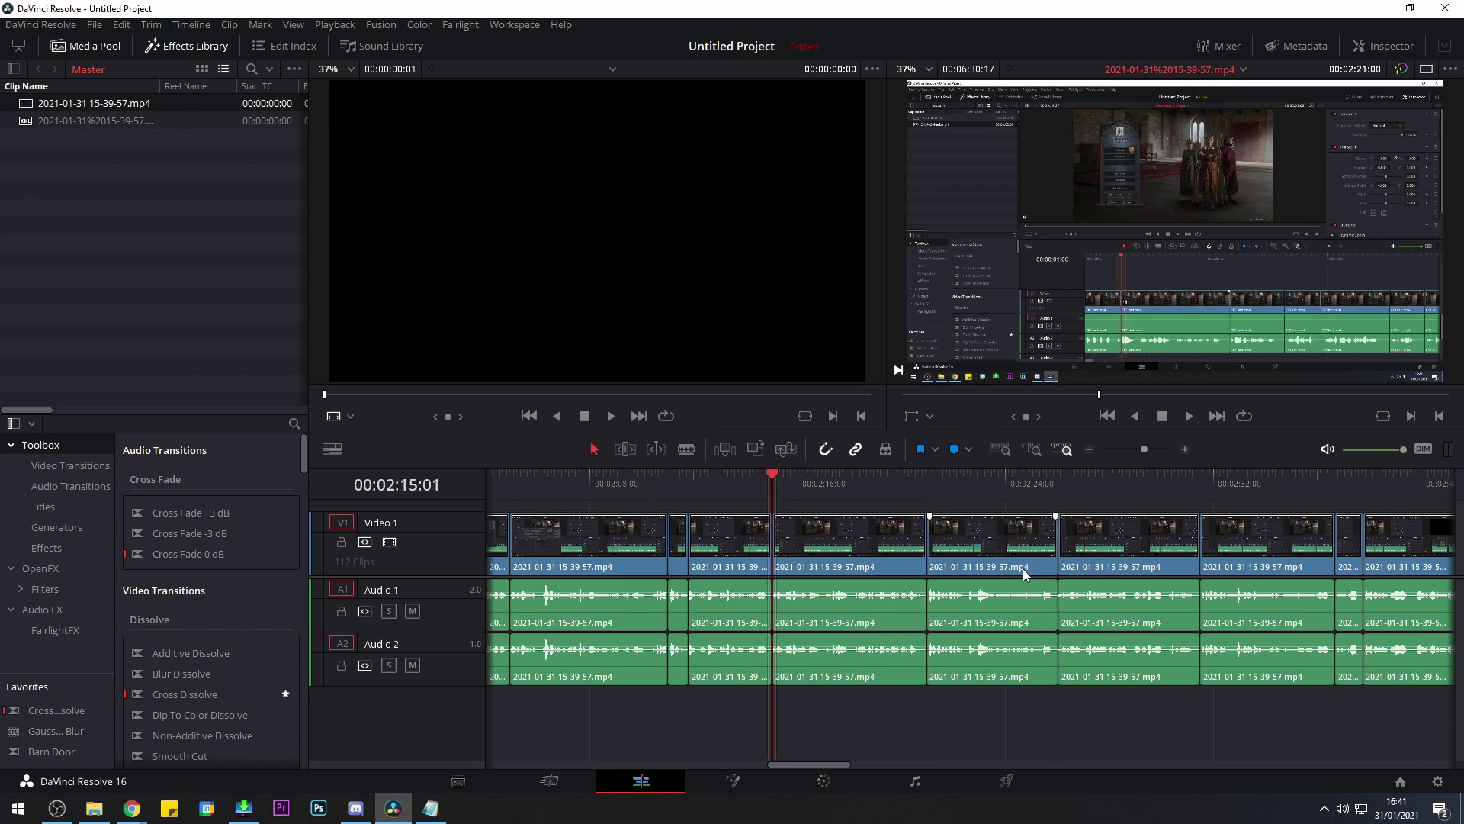
key(Up)
key(Down)
key(Down)
key(Down)
key(Up)
key(Up)
key(Up)
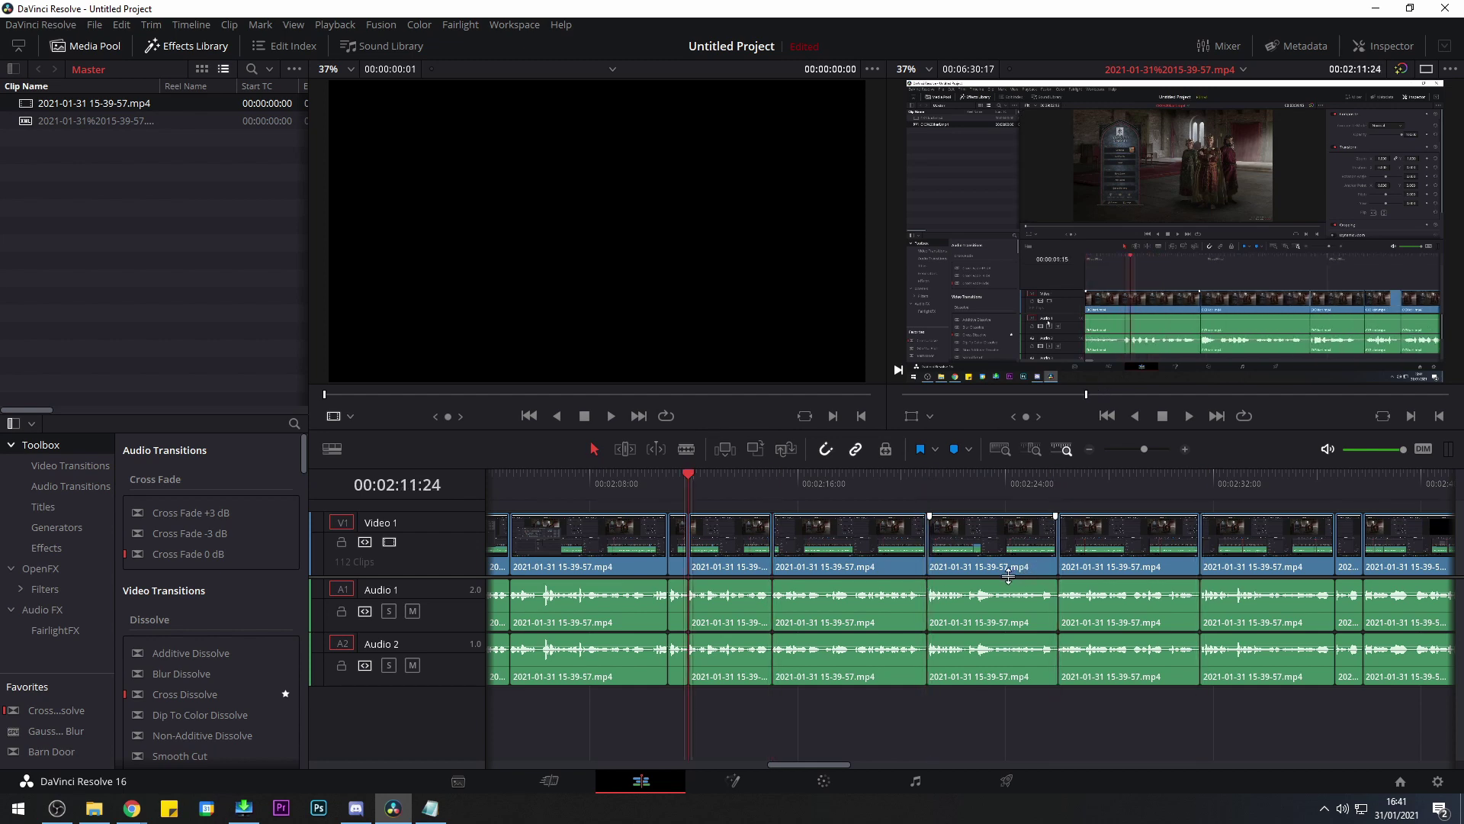
key(Down)
key(Down)
key(Down)
key(Up)
key(ctrl+equal)
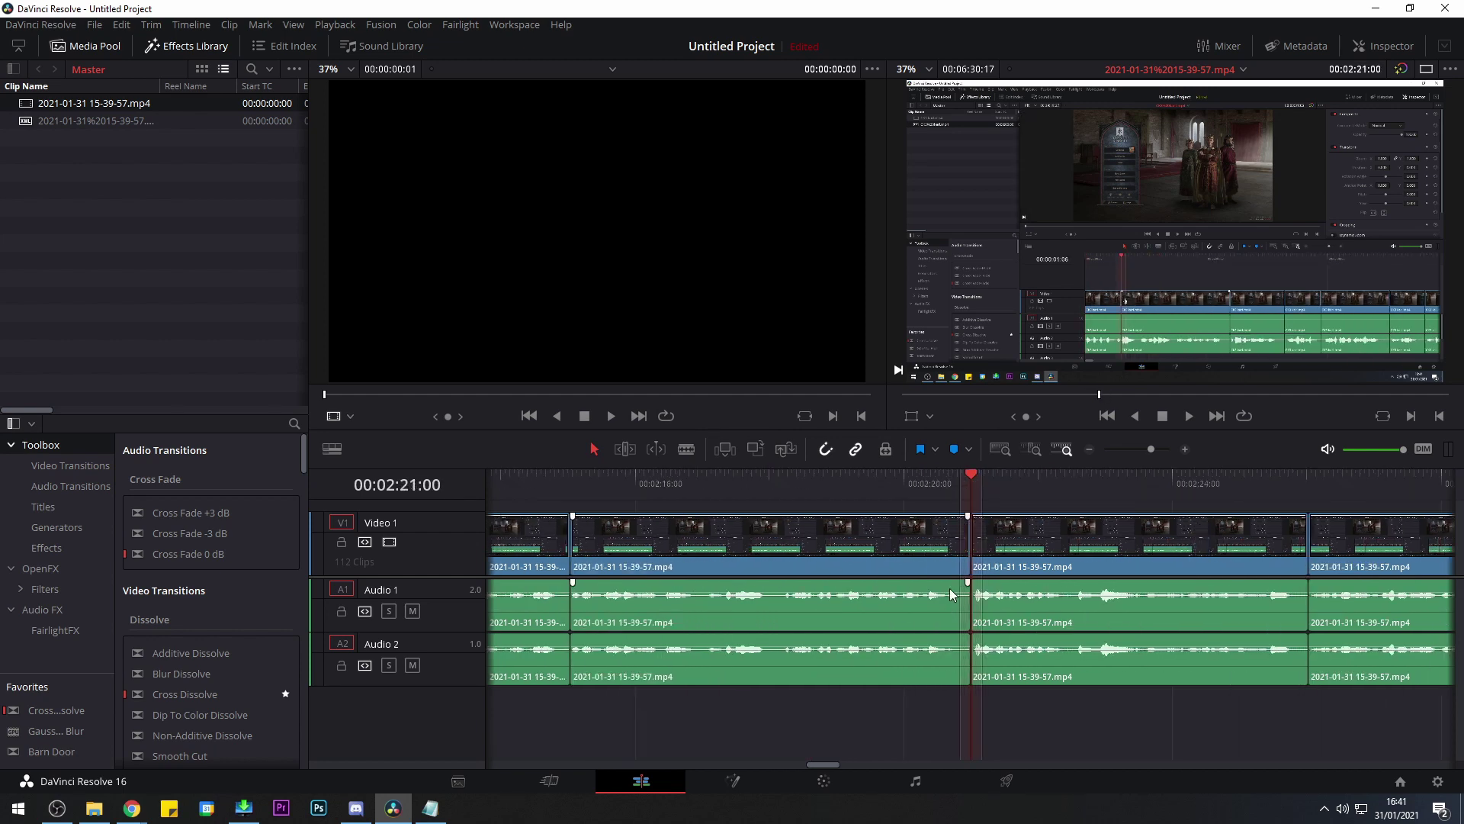
Ripple trim the end of the clip before the 00:02:21:00 cut back to 00:02:19:00
click(835, 483)
key(ctrl+minus)
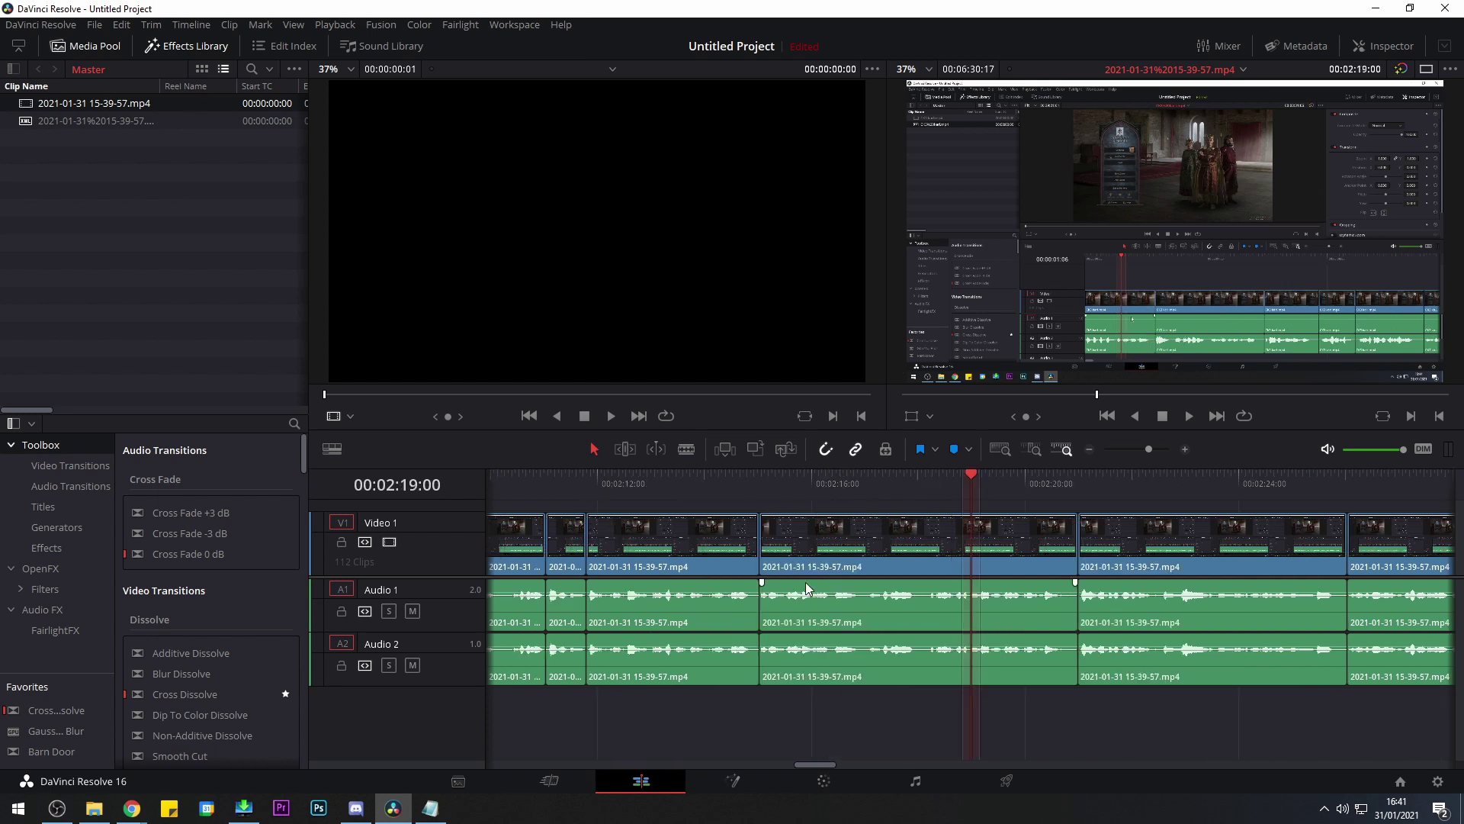
key(shift+bracketright)
key(ctrl+minus)
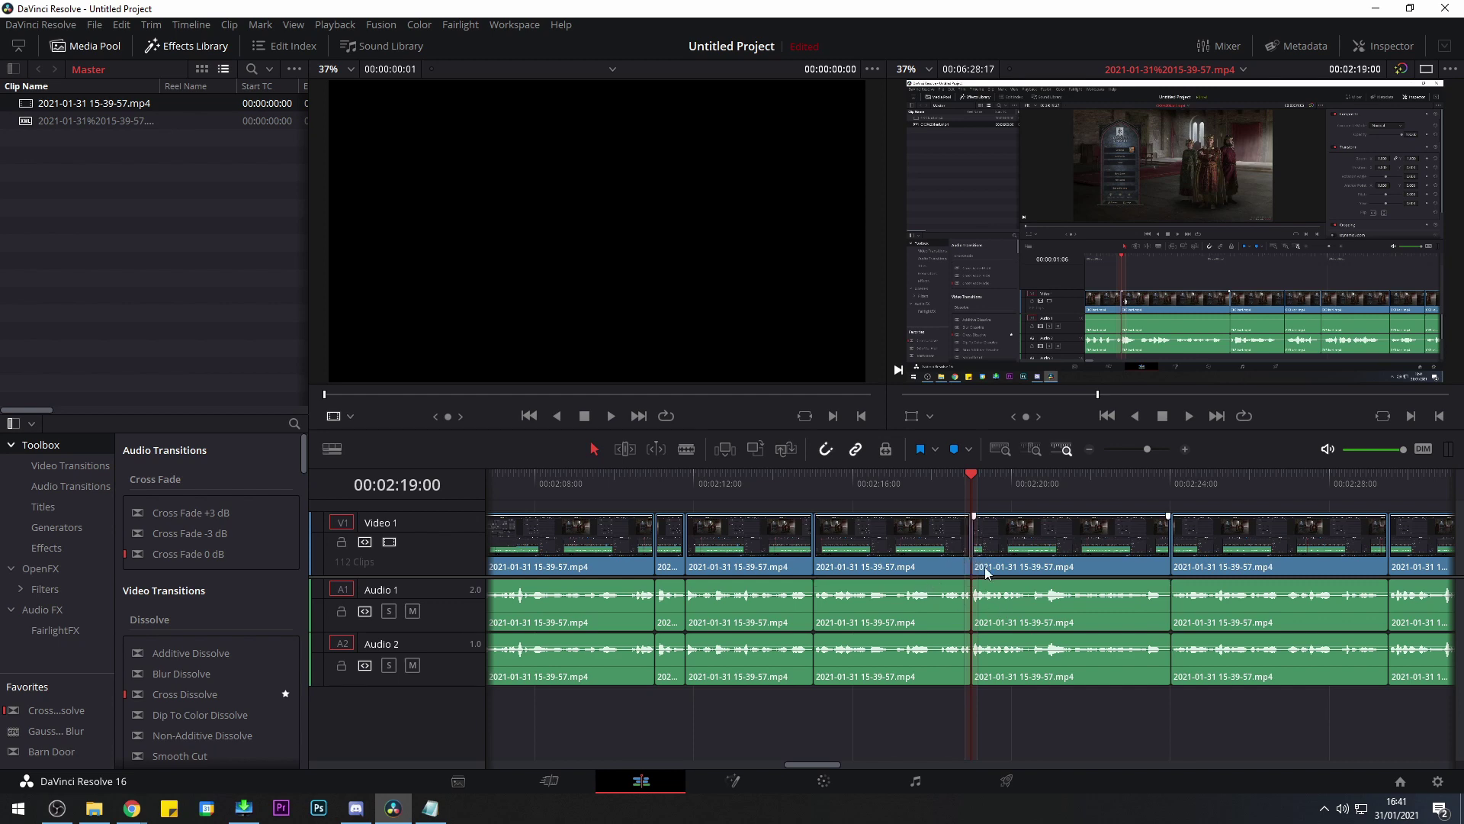
Look up the Delete key assignment in Keyboard Customization and locate its Delete Selected command
key(slash)
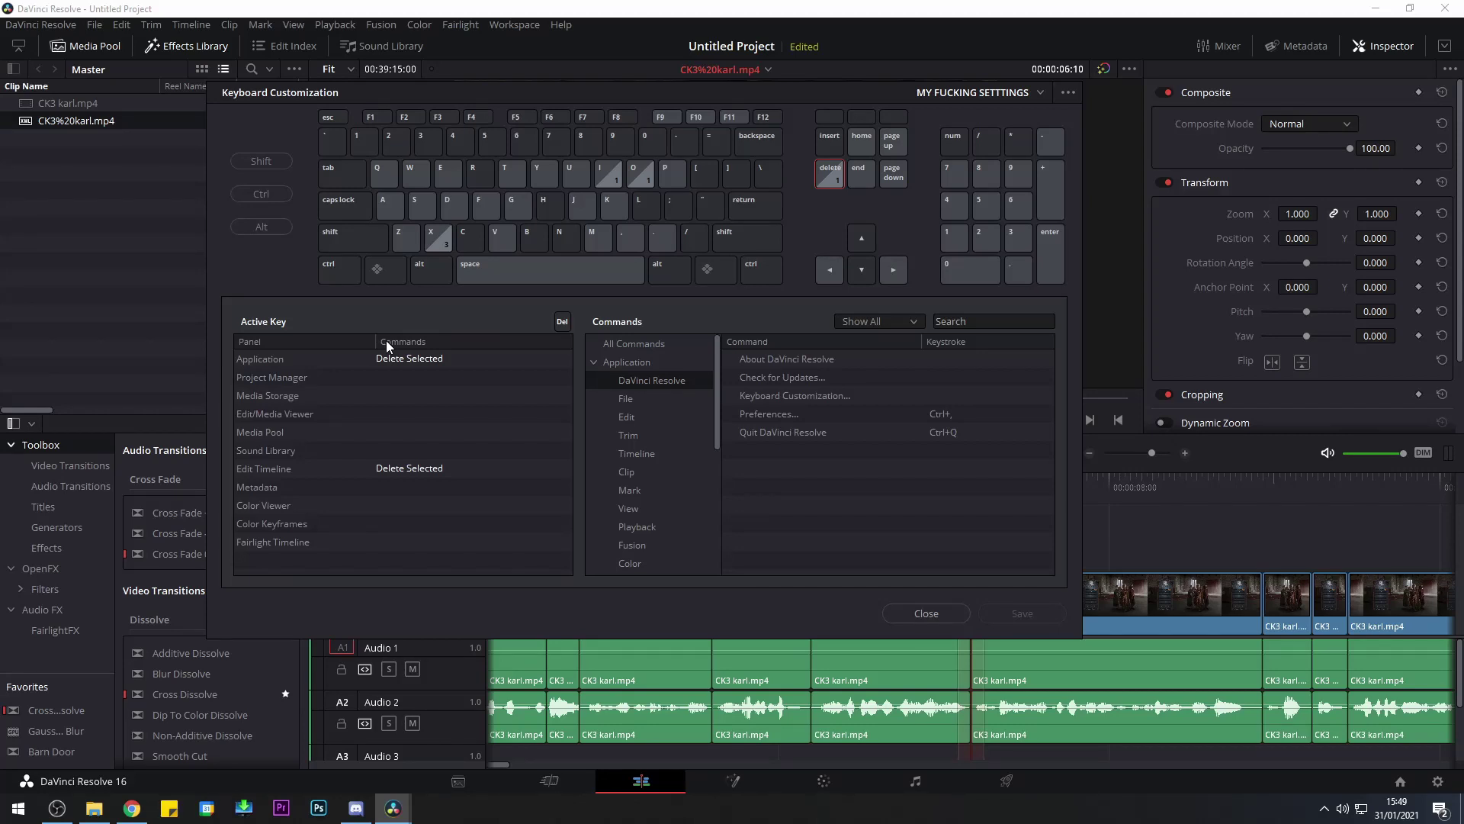
click(416, 360)
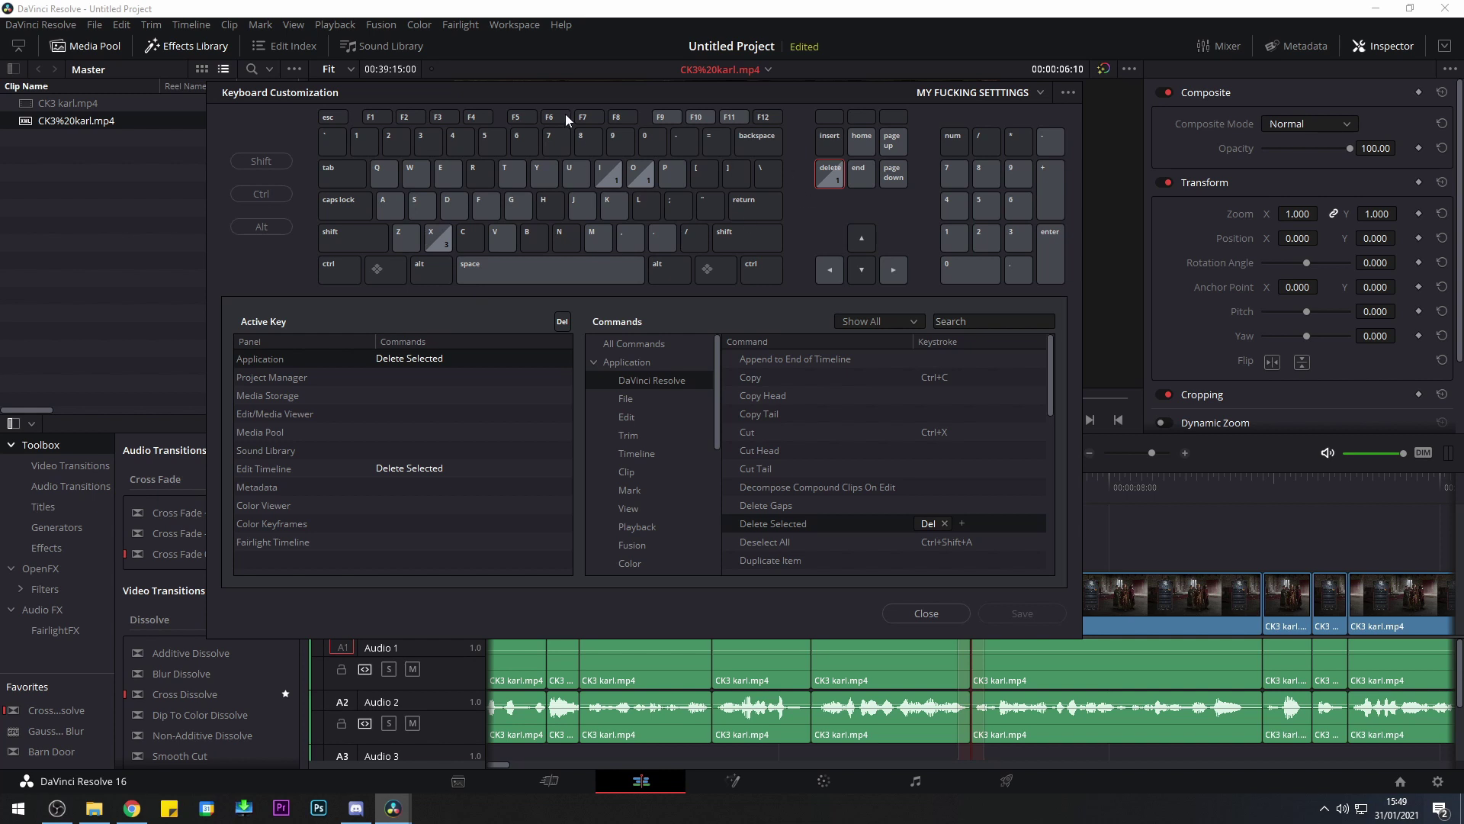
Close Keyboard Customization and delete the clip that ends at the 00:00:06:10 playhead, leaving its gap in the timeline
click(926, 614)
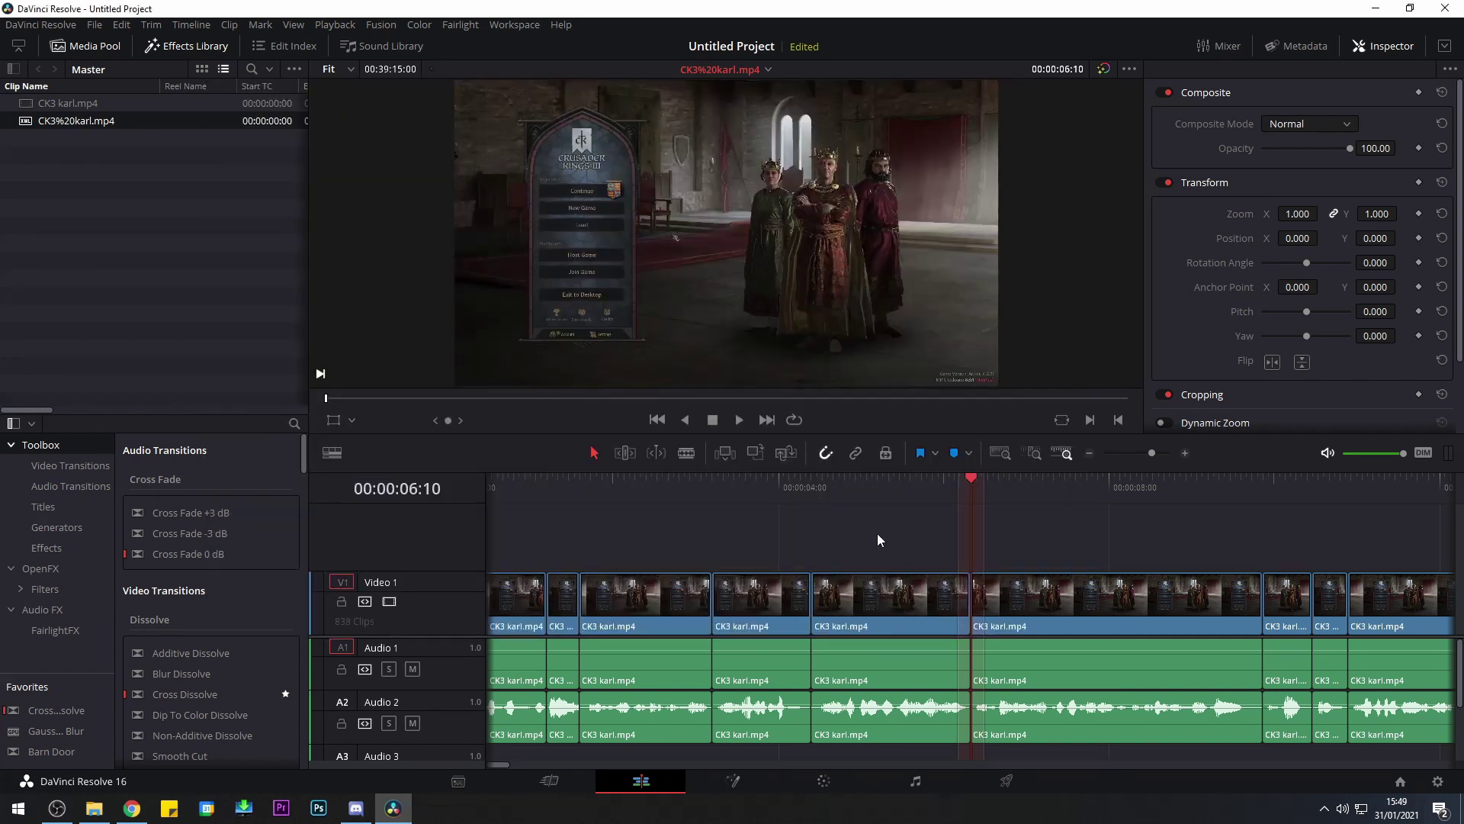
click(887, 683)
key(BackSpace)
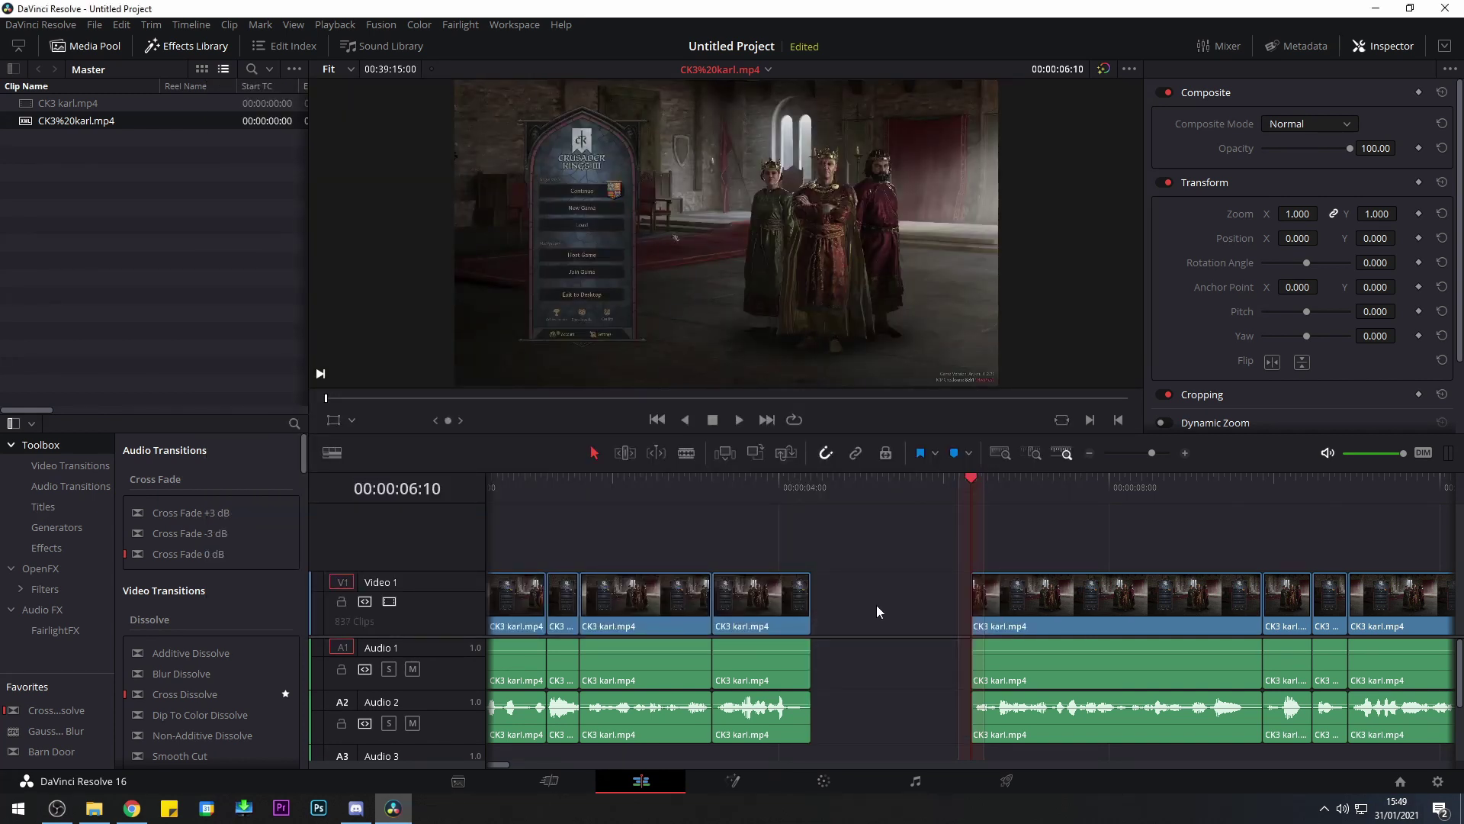
scroll(667, 601, down, 4)
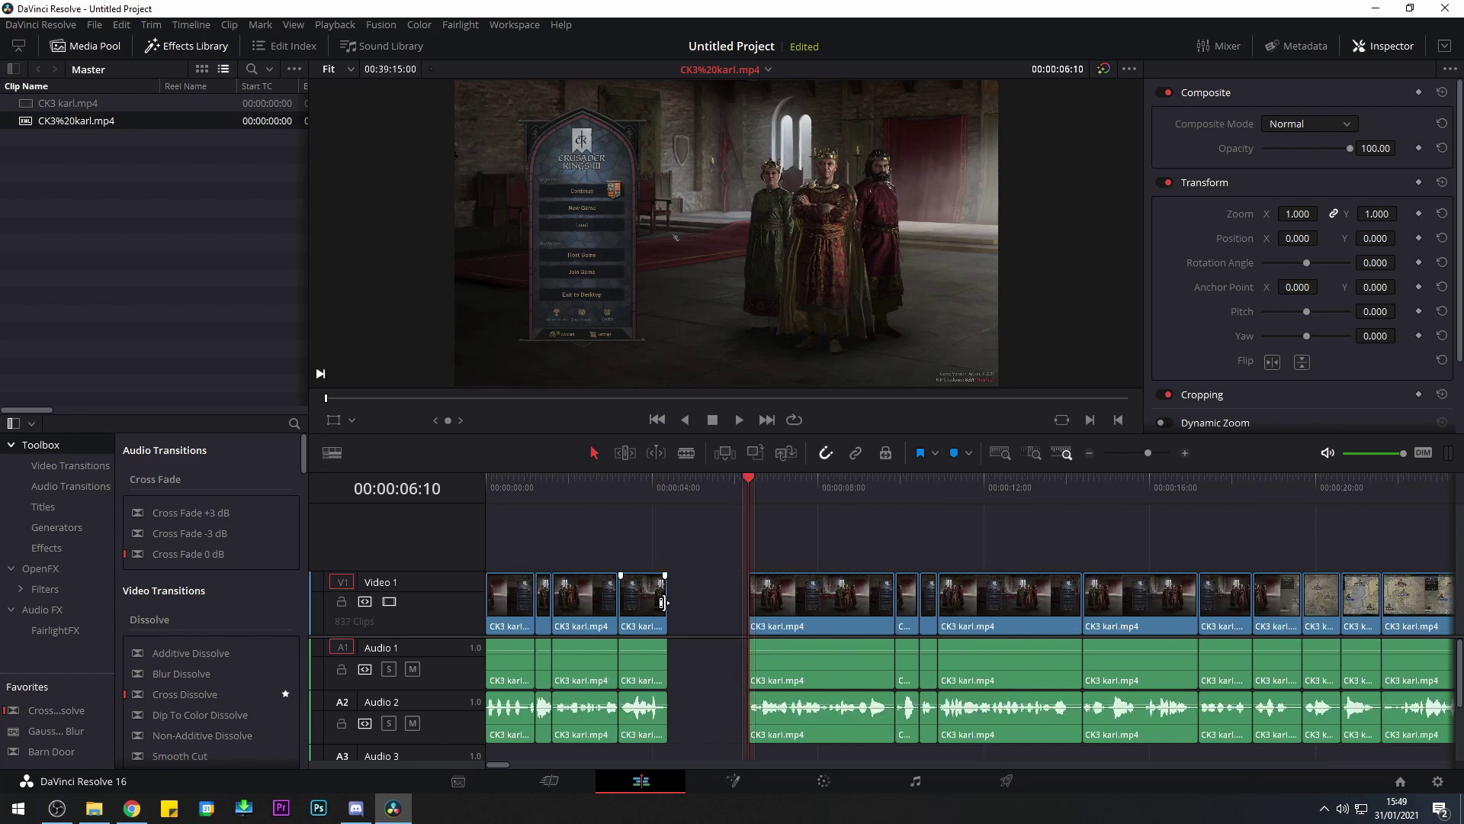
scroll(735, 630, up, 4)
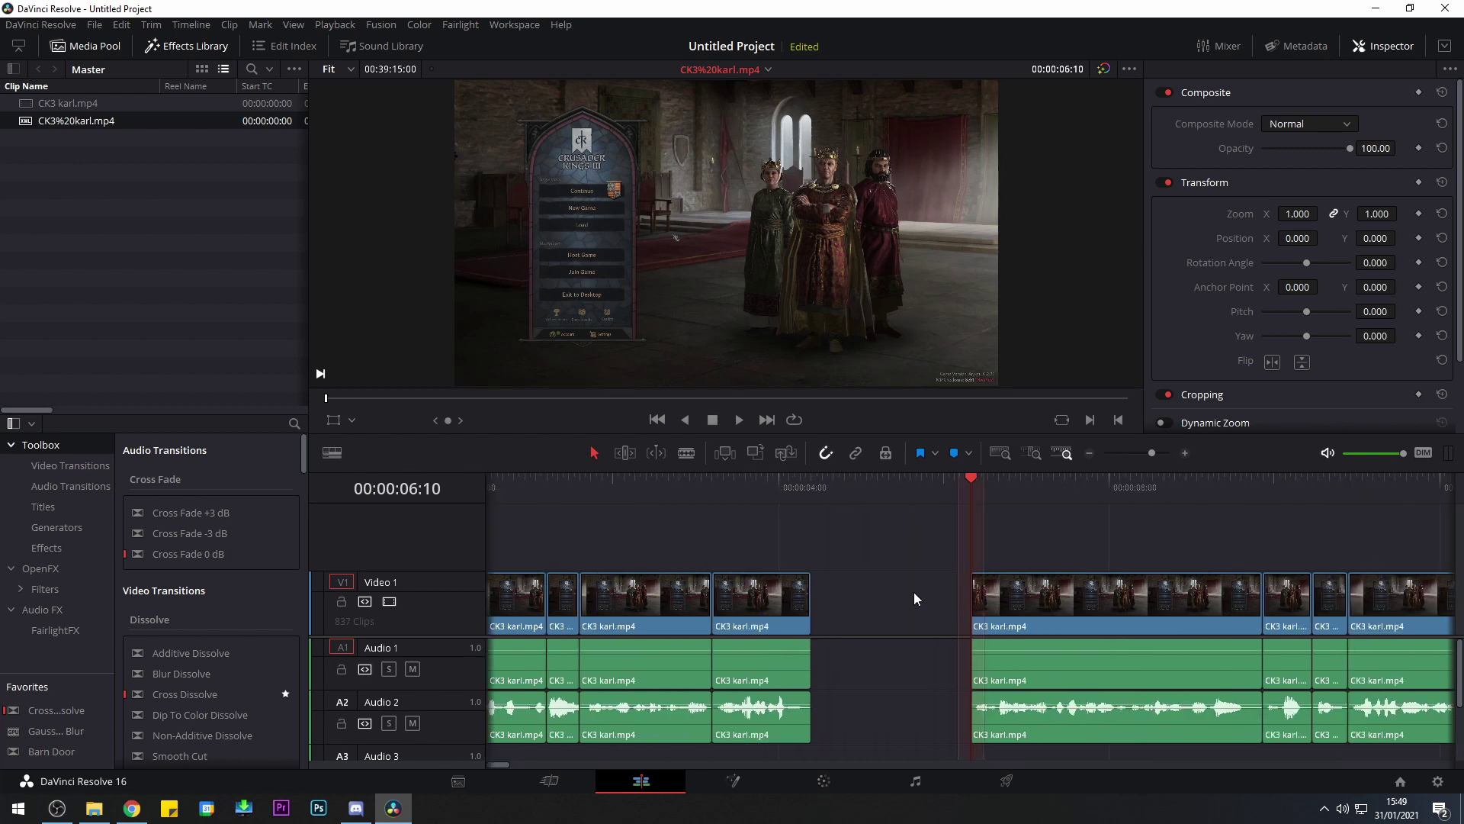
Move the clip after the gap about 1 second earlier, so that it sits between two gaps
drag(936, 532, 1012, 664)
drag(1095, 605, 999, 600)
click(953, 507)
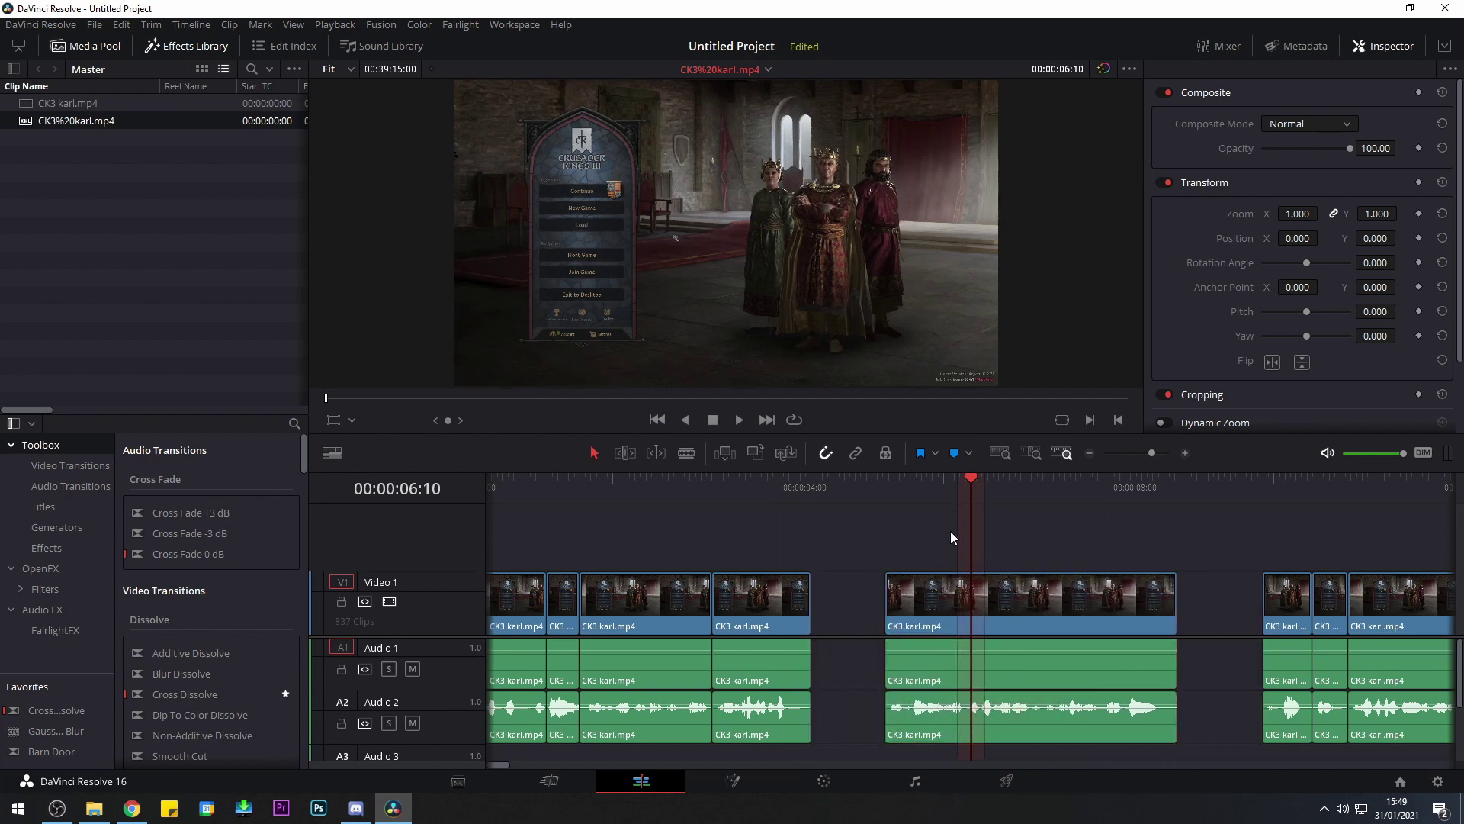
Examine the gaps on both sides of the moved clip and the clips further along the timeline
scroll(1072, 544, left, 3)
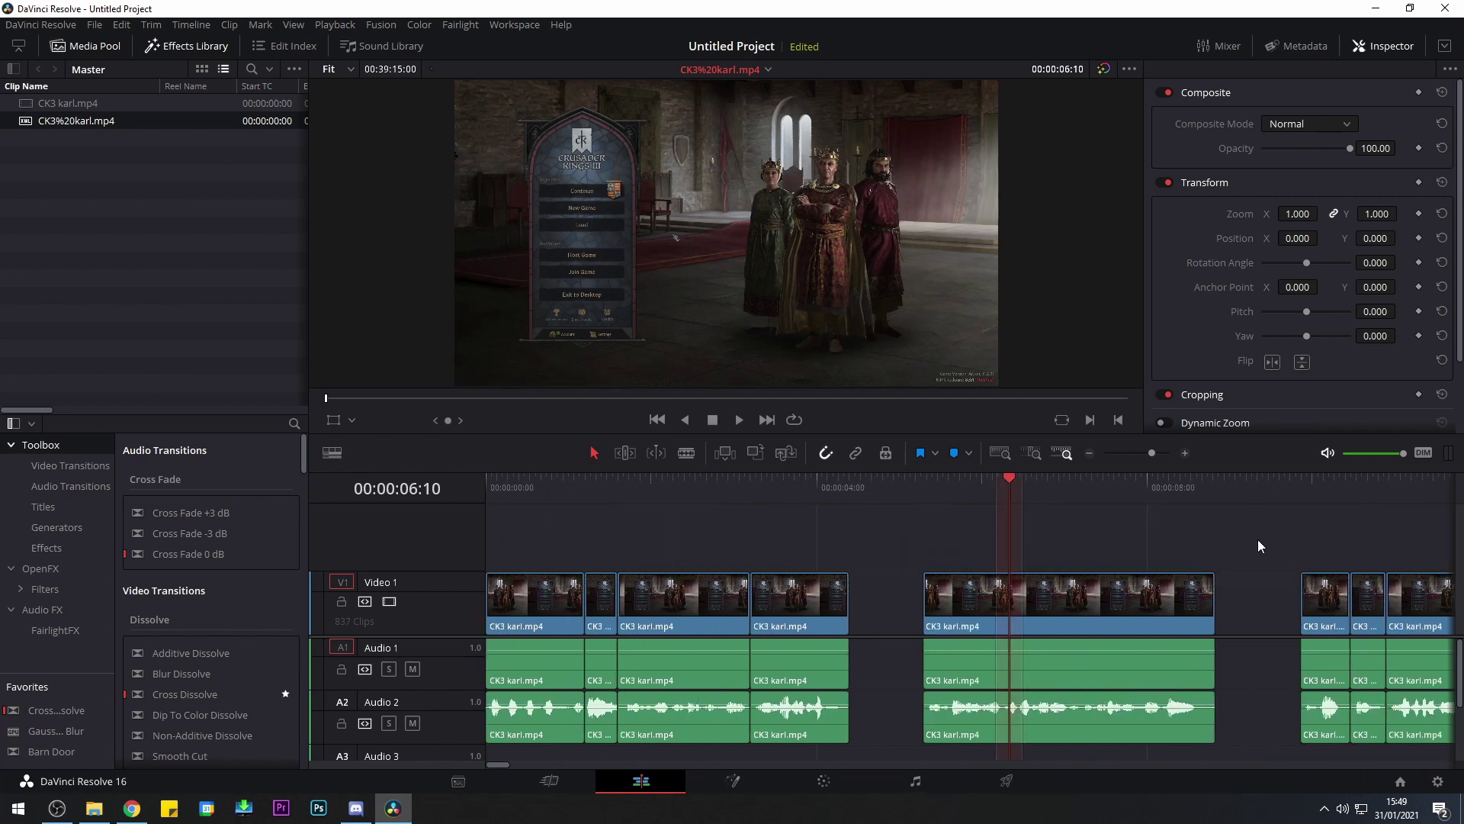
scroll(1068, 564, right, 10)
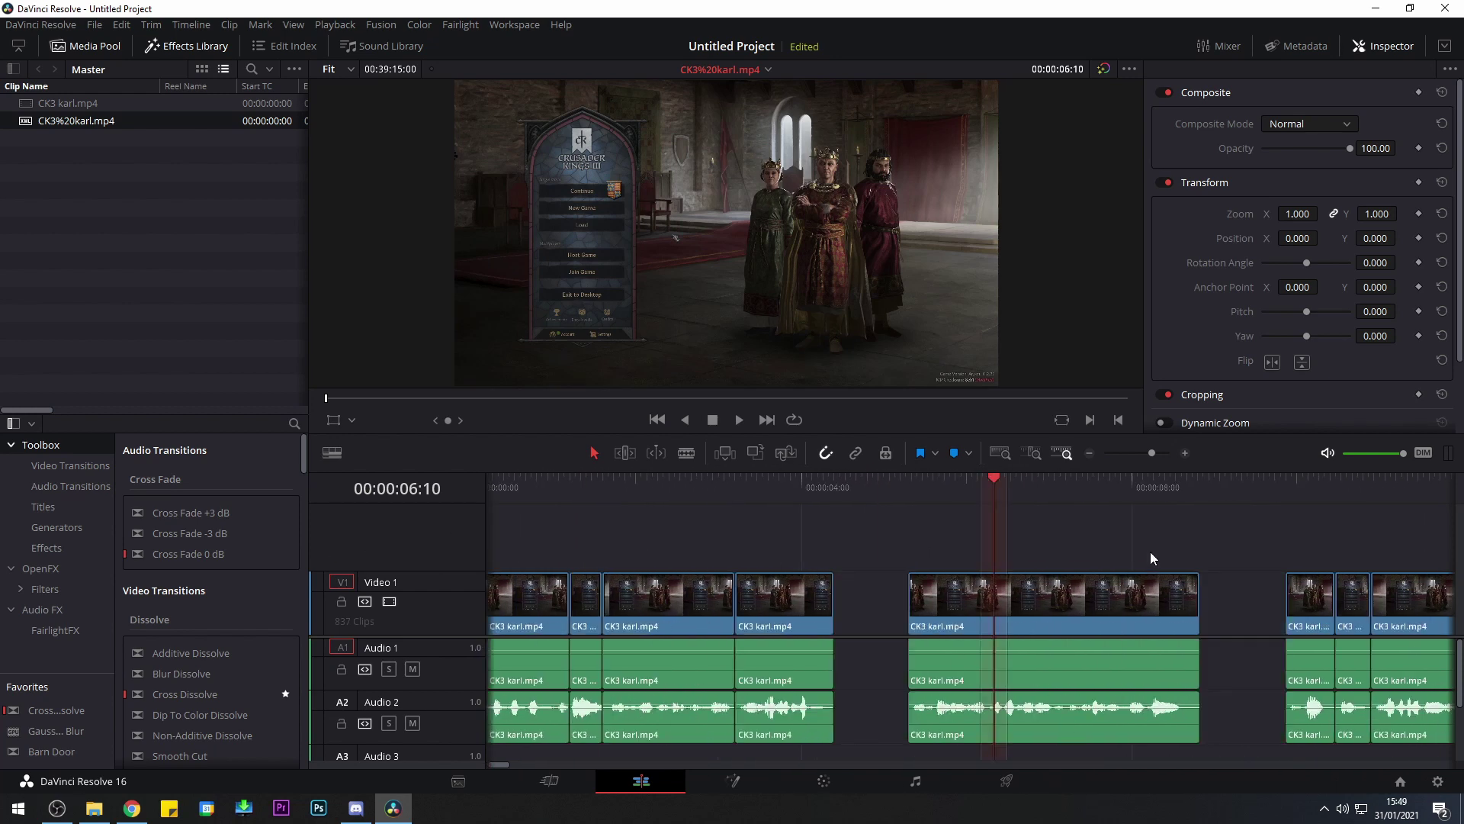
scroll(525, 590, right, 8)
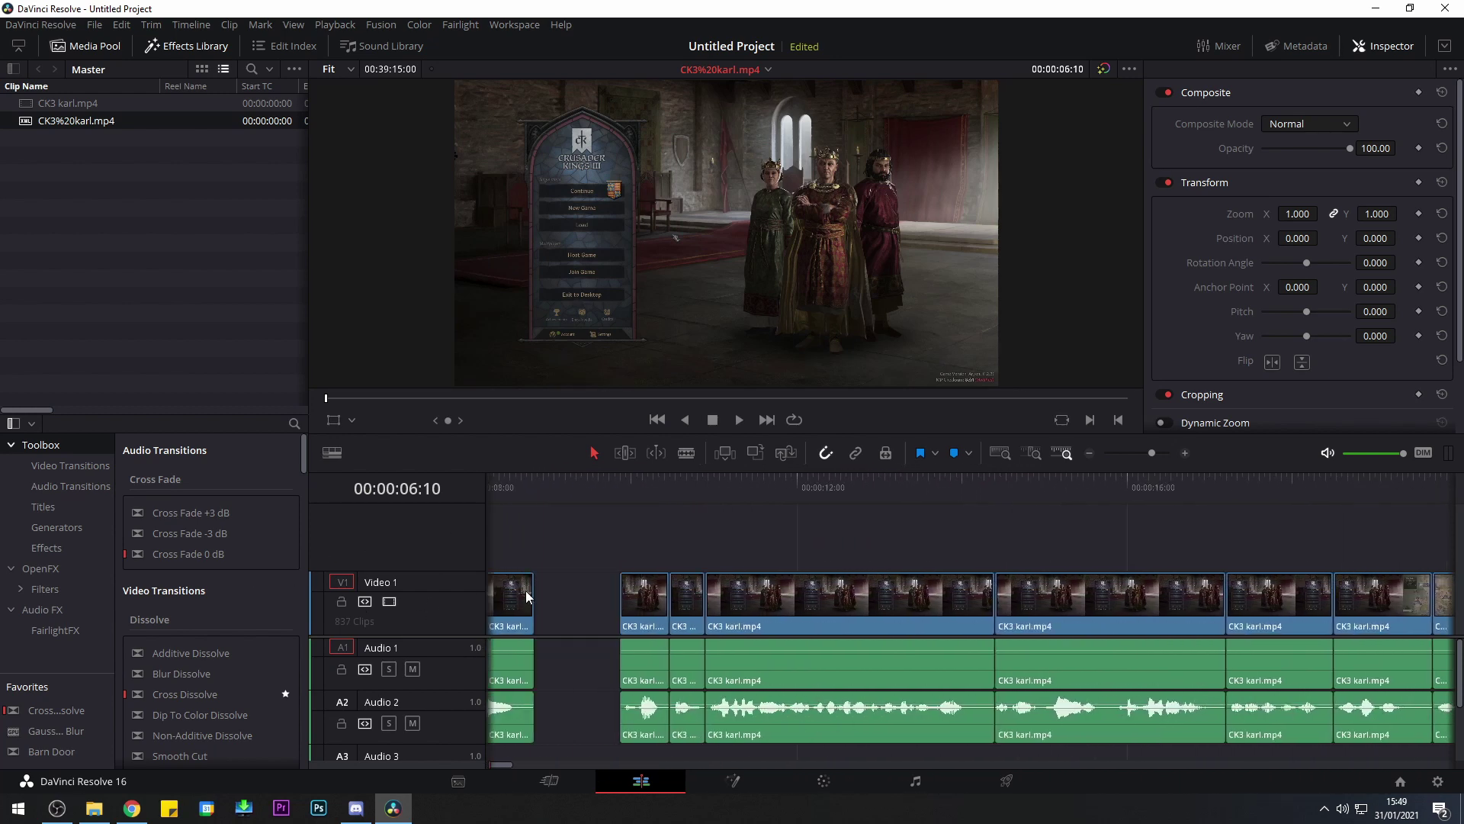
scroll(525, 590, left, 15)
scroll(382, 572, right, 20)
scroll(976, 565, left, 20)
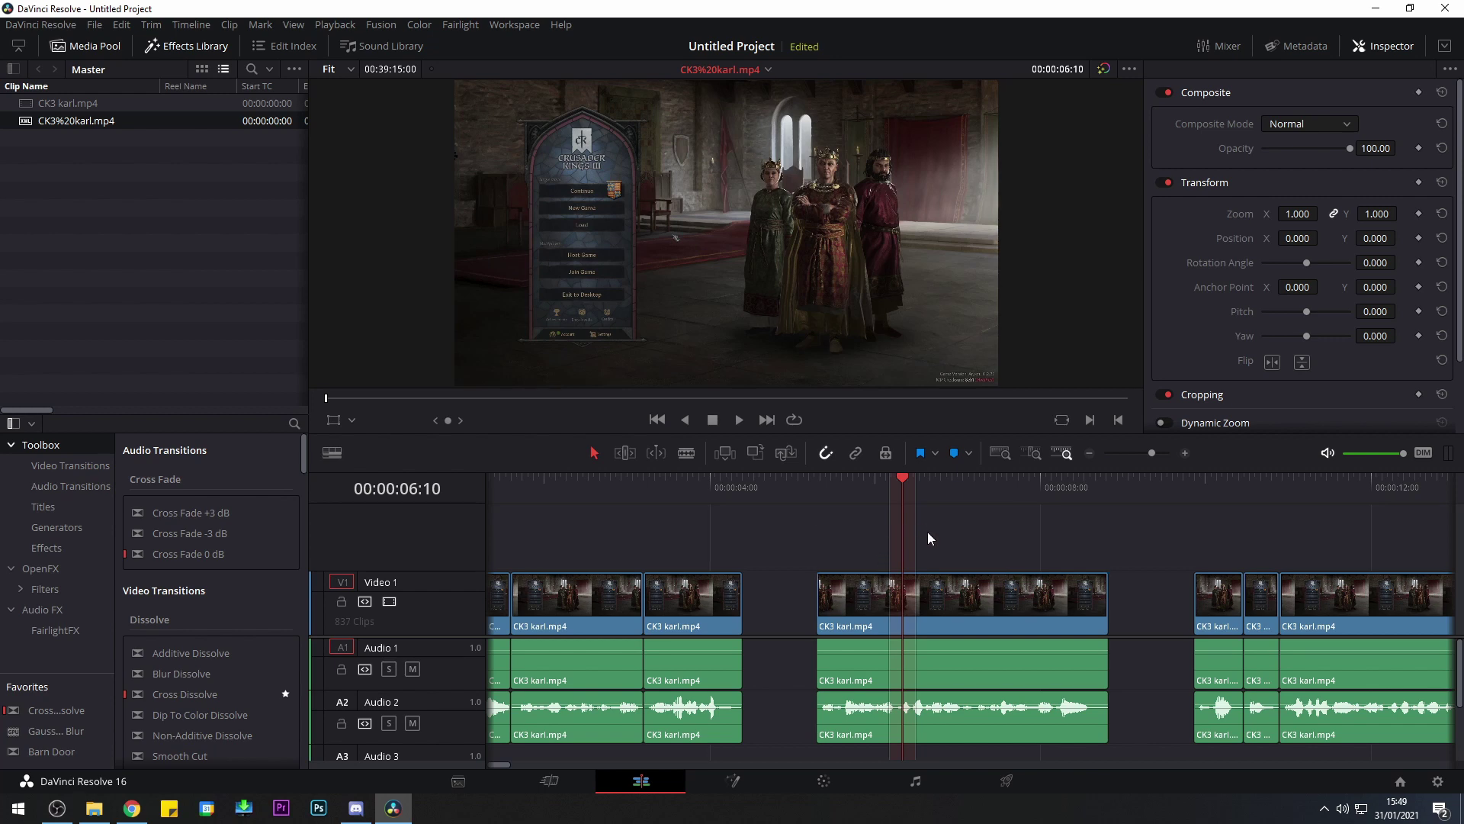
scroll(923, 545, down, 10)
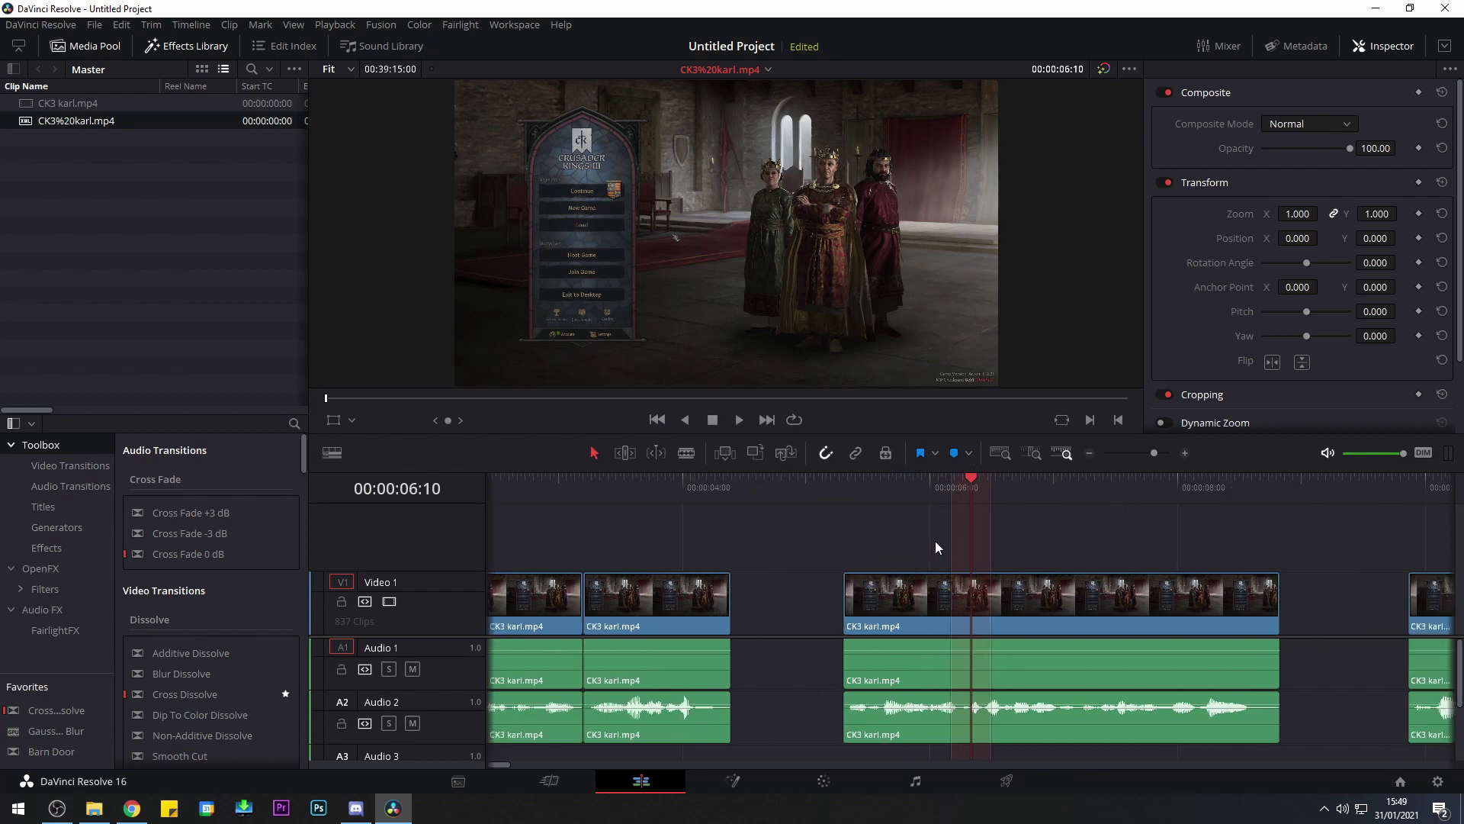
scroll(935, 555, up, 8)
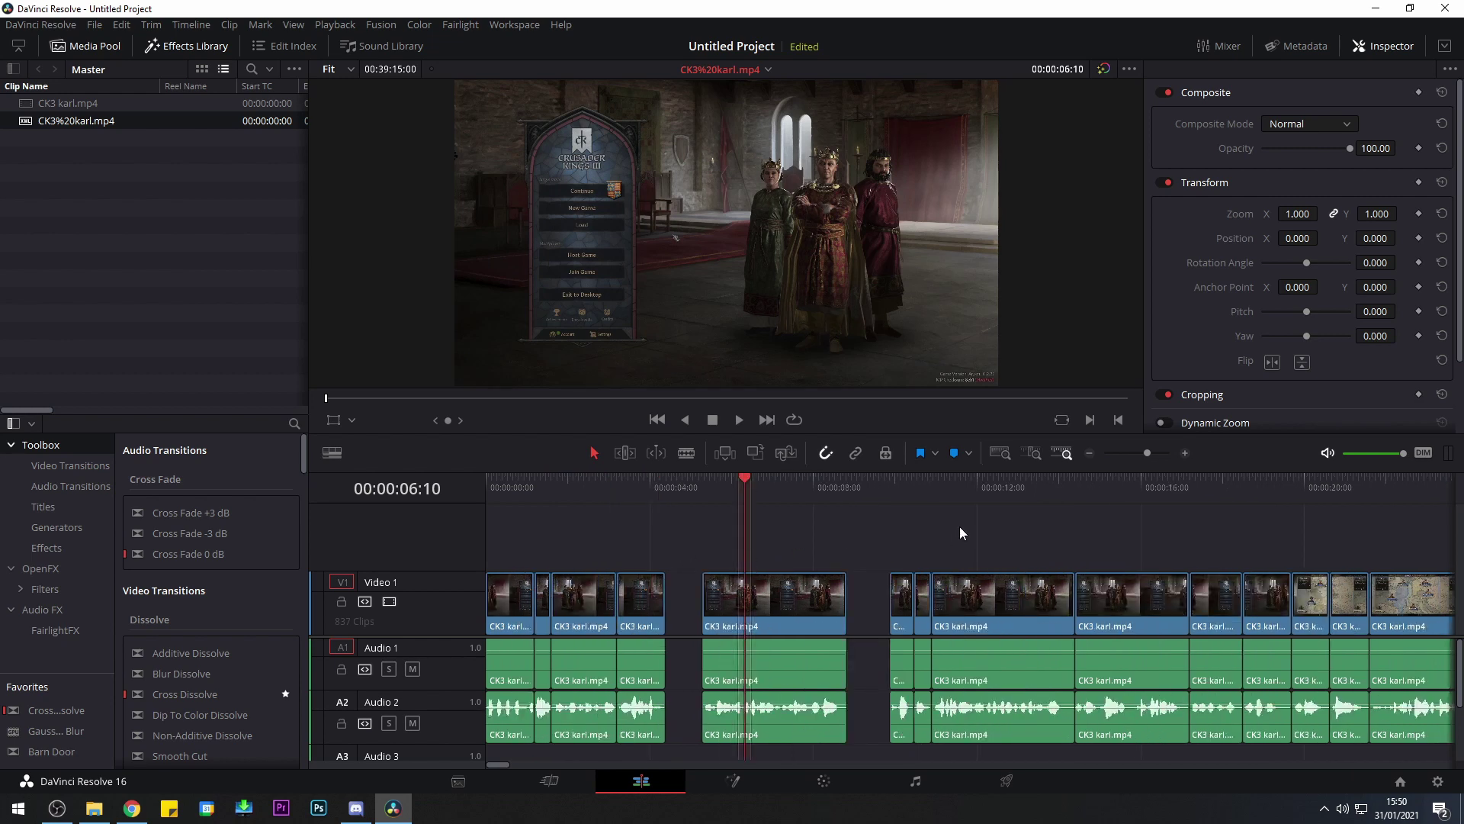
scroll(861, 534, right, 15)
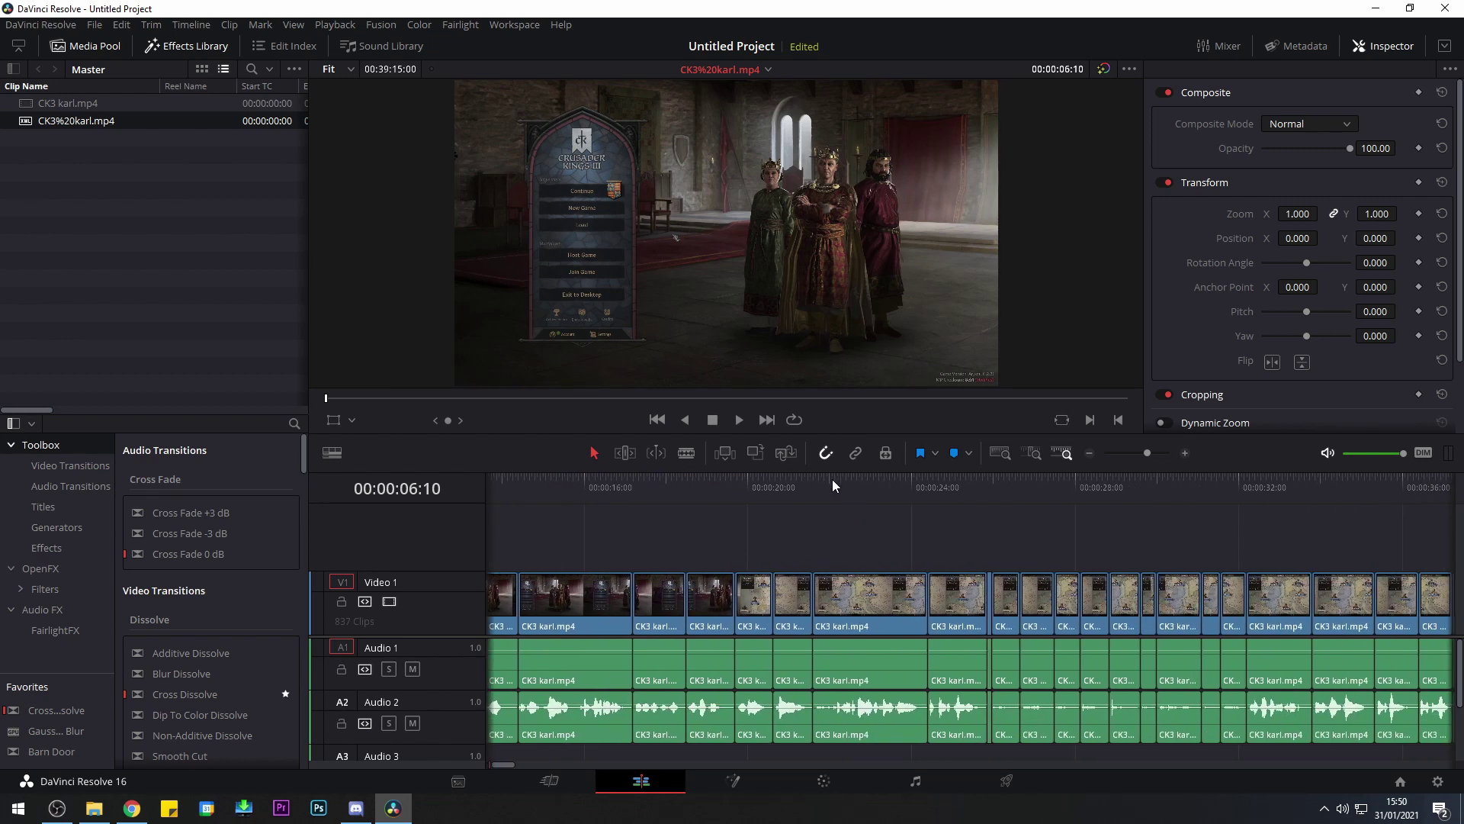
Place the playhead at 00:00:22:07 and inspect the clips around it, close up and across the whole timeline
click(839, 479)
scroll(848, 607, up, 12)
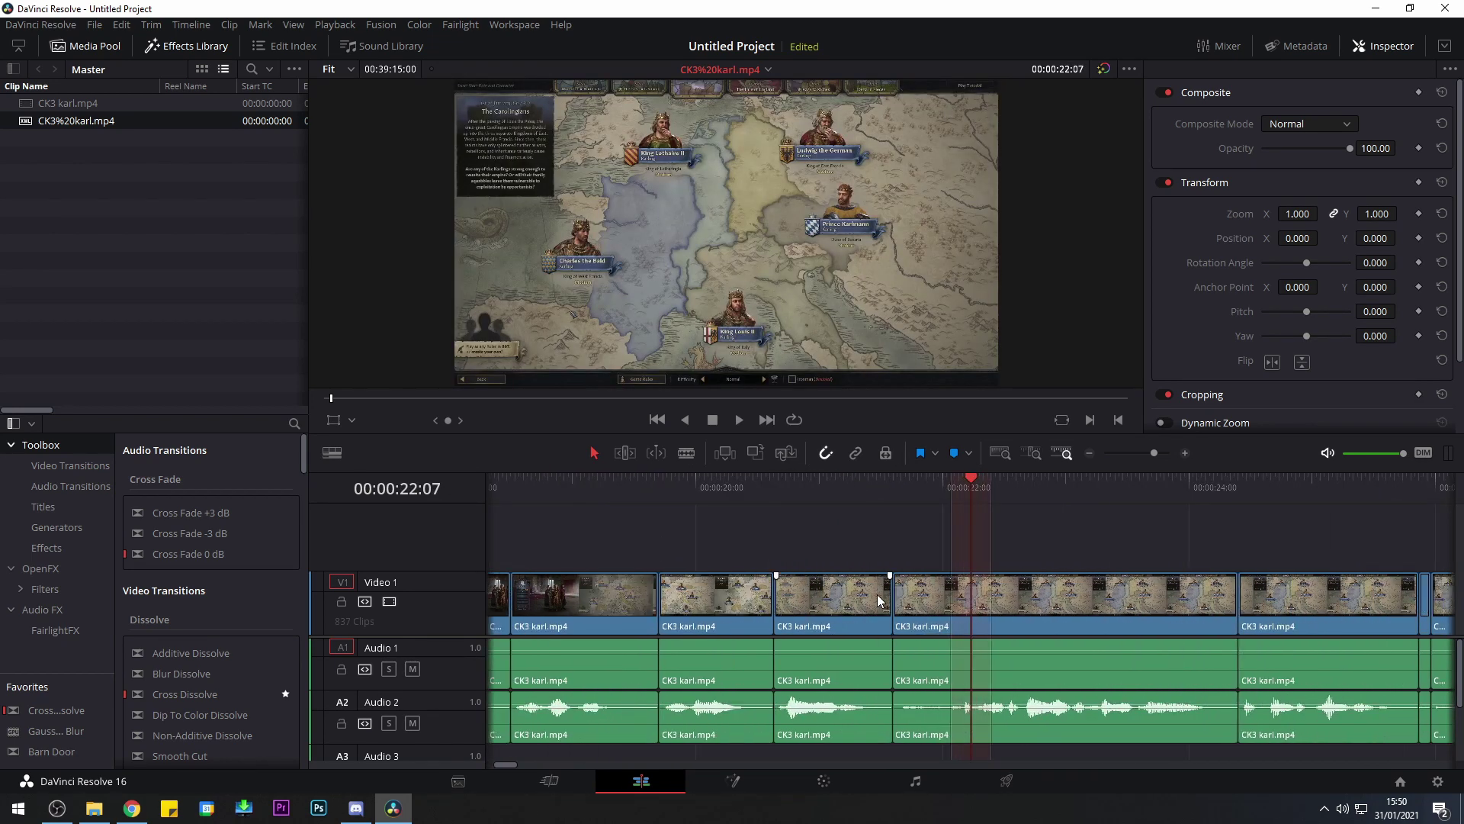
scroll(1064, 537, right, 10)
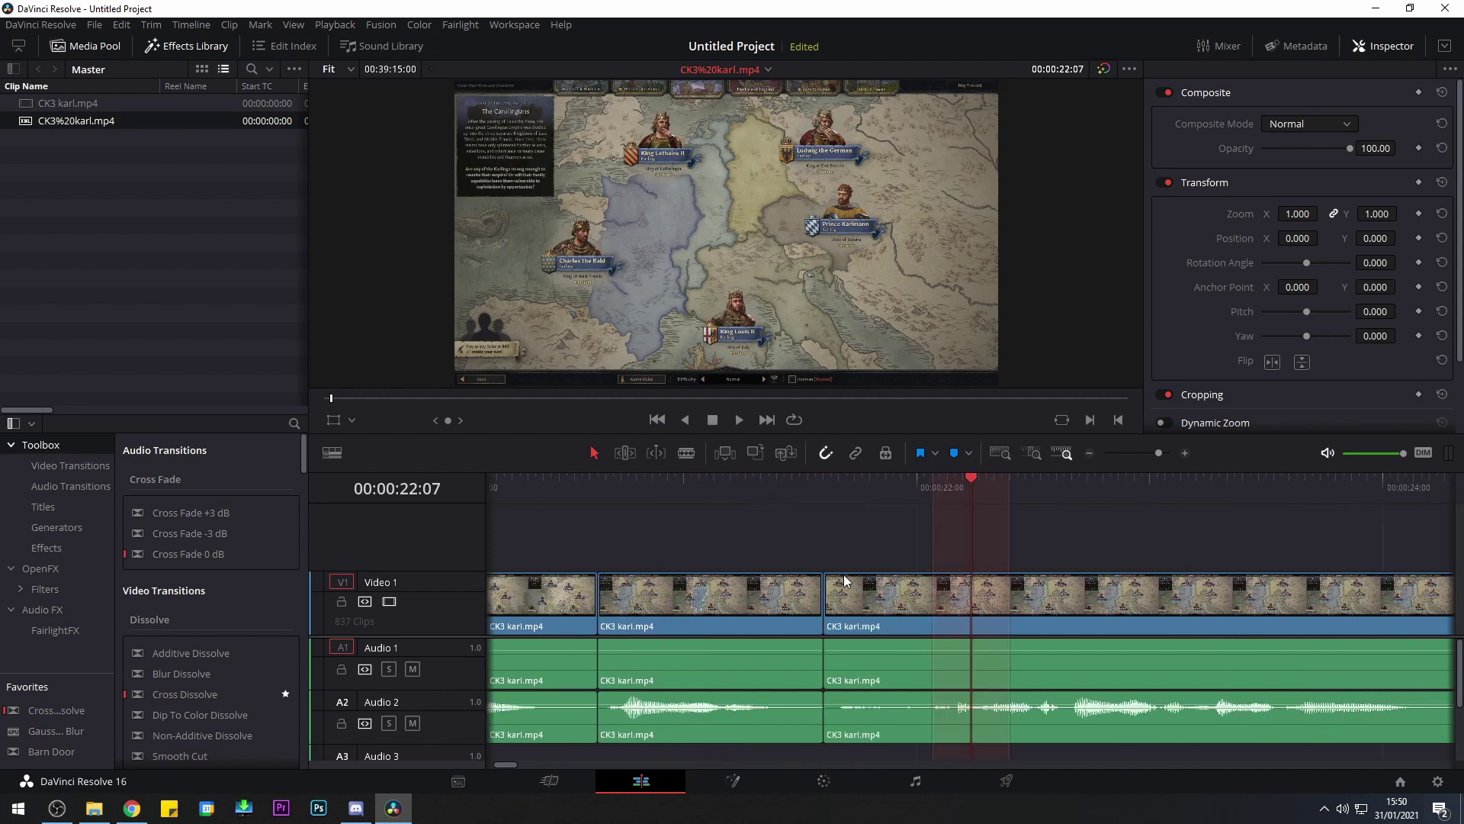
scroll(767, 581, down, 15)
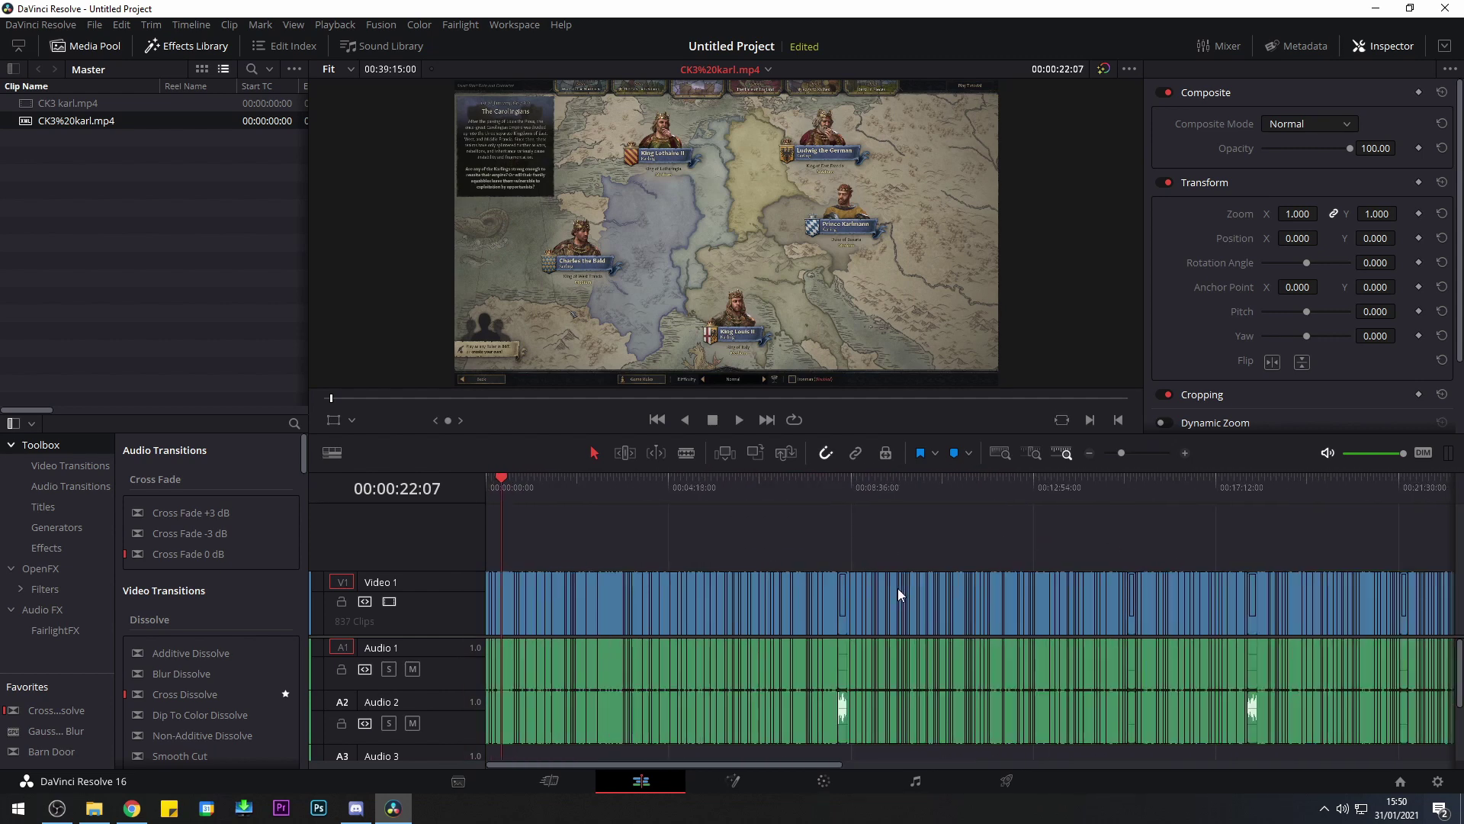
Place the playhead at 00:08:18:06 and inspect the surrounding cuts at different timeline scales
click(1033, 478)
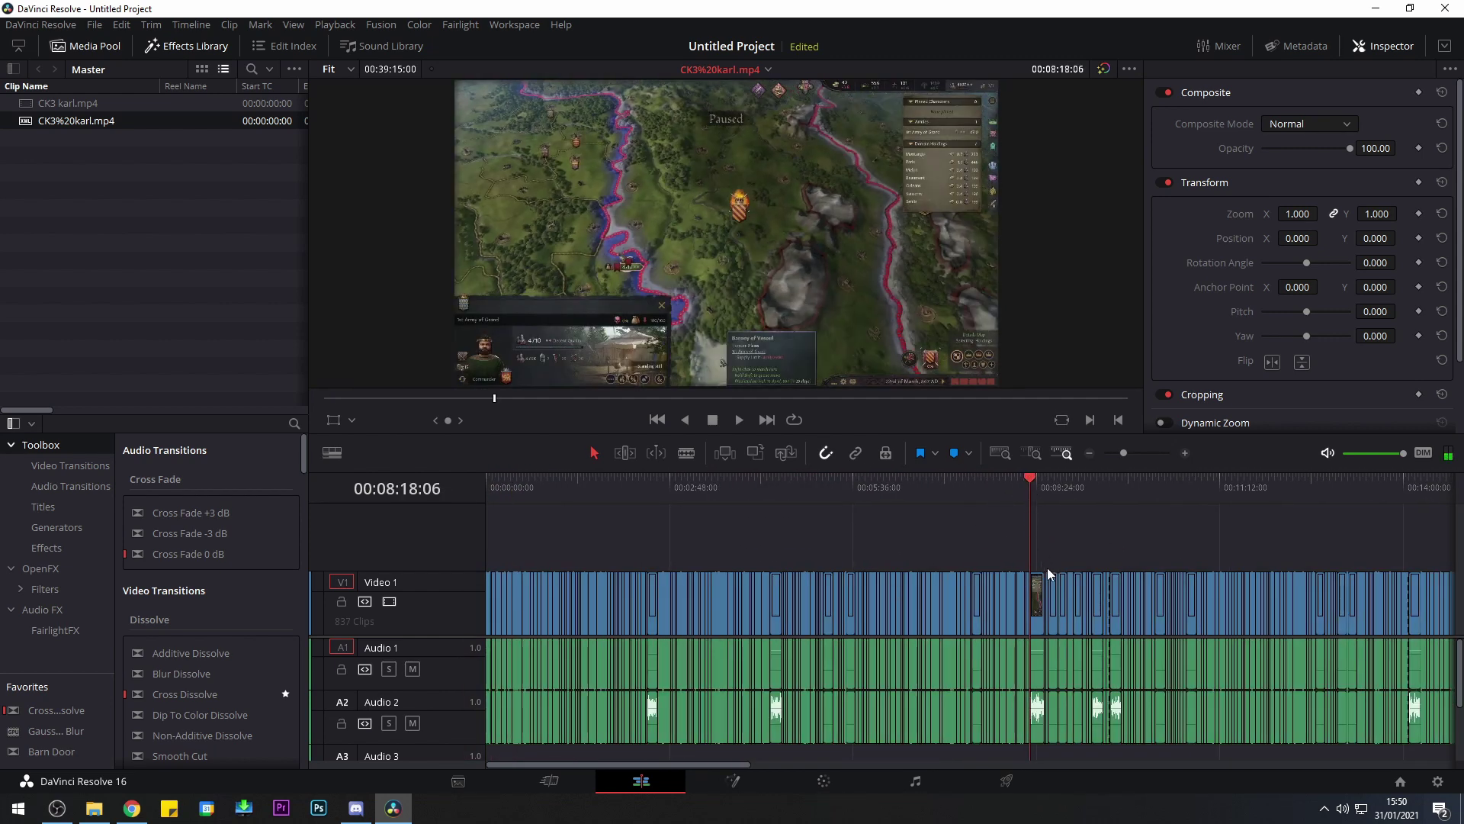
scroll(1052, 585, up, 15)
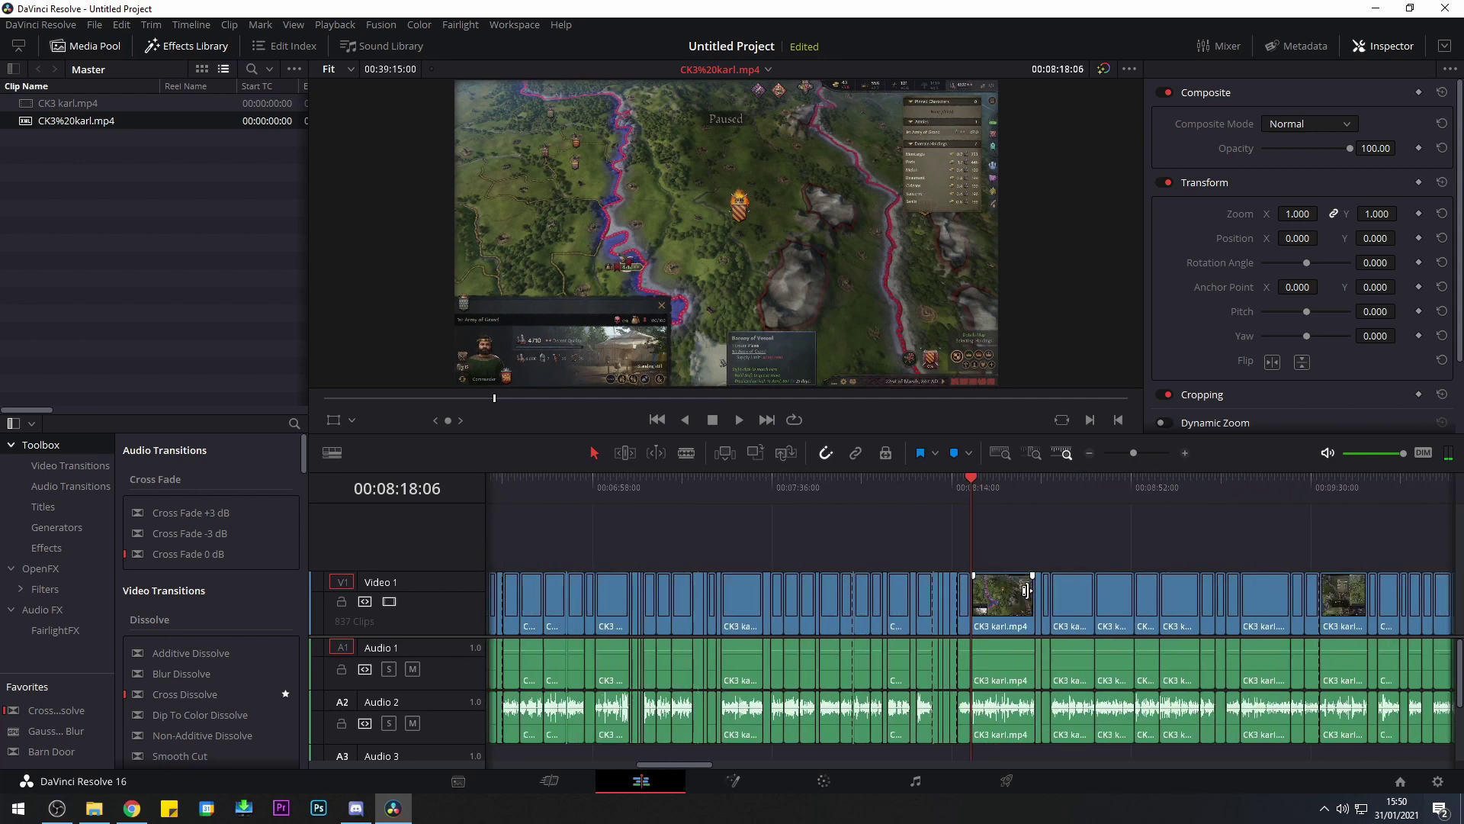
scroll(1017, 616, down, 5)
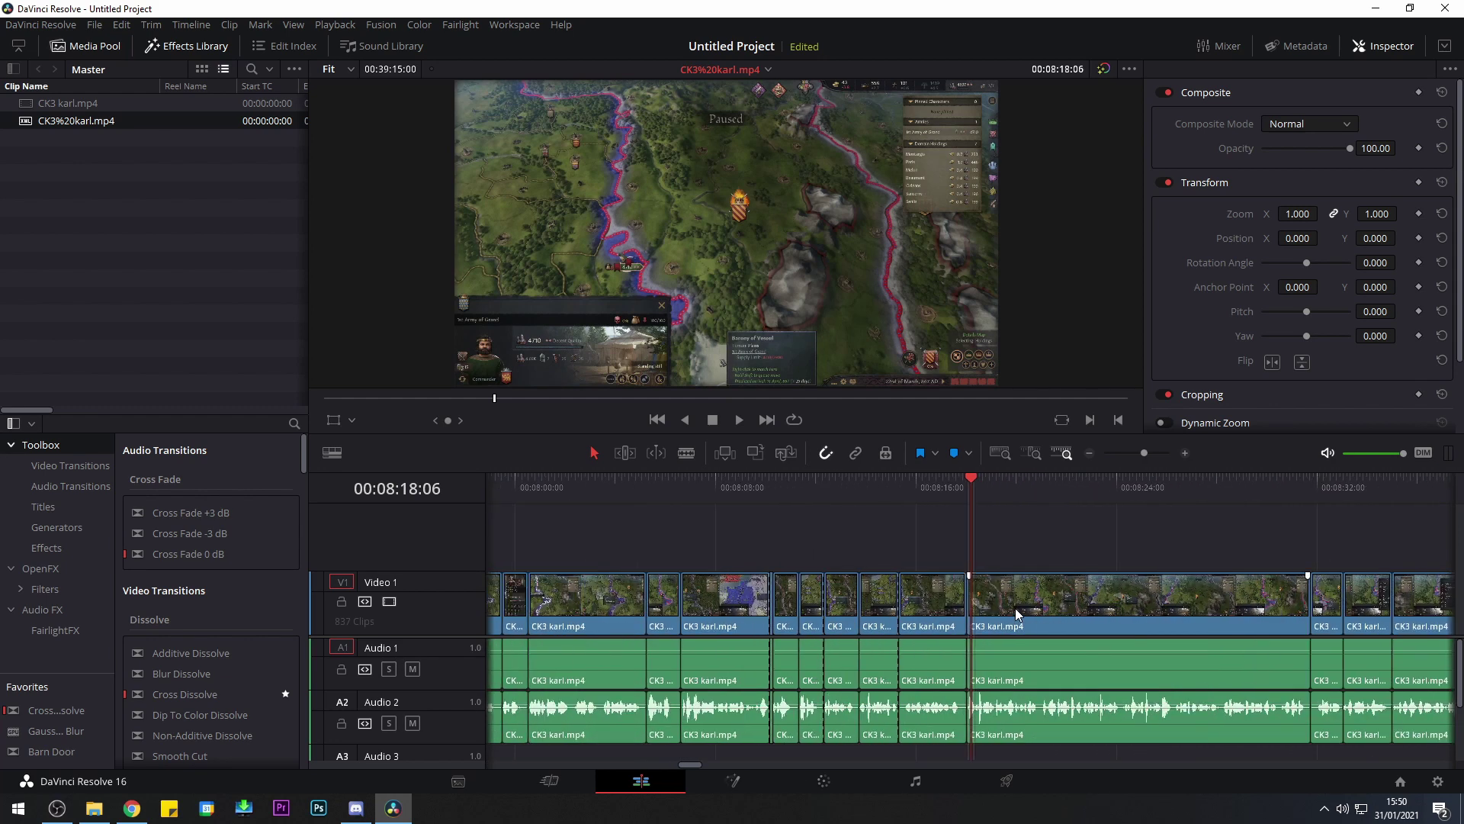
scroll(993, 625, down, 2)
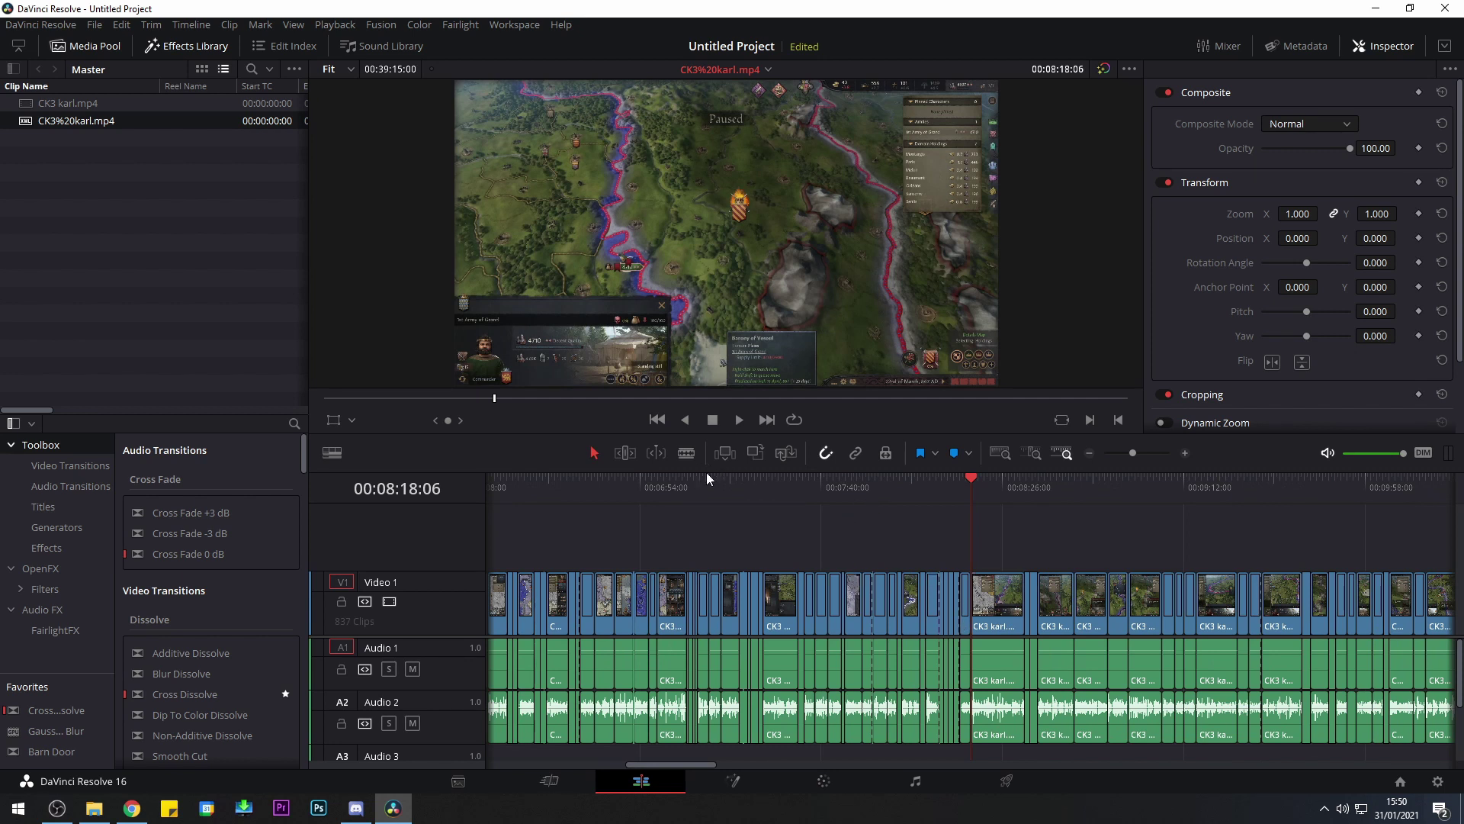
scroll(812, 542, right, 2)
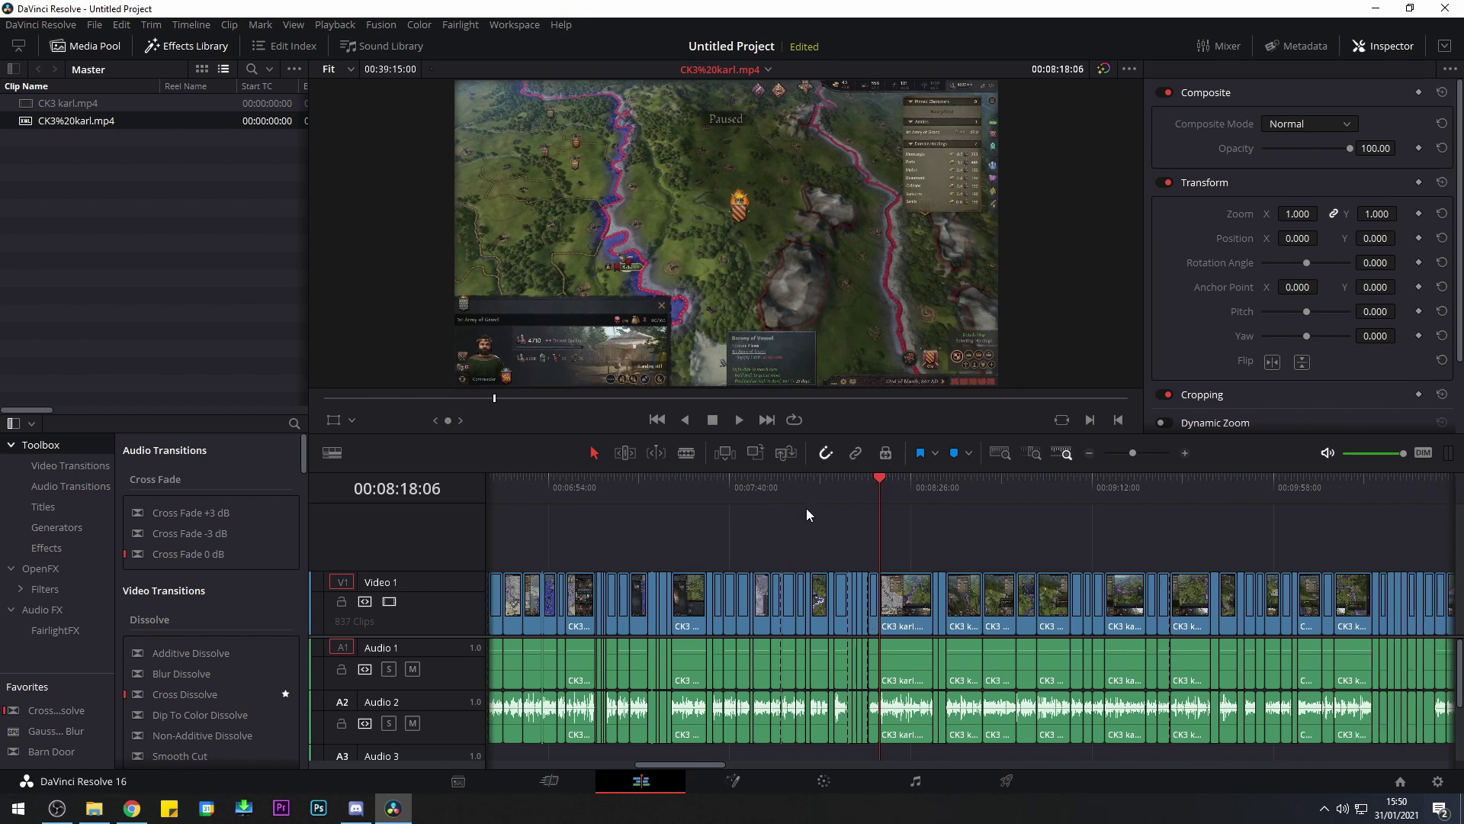